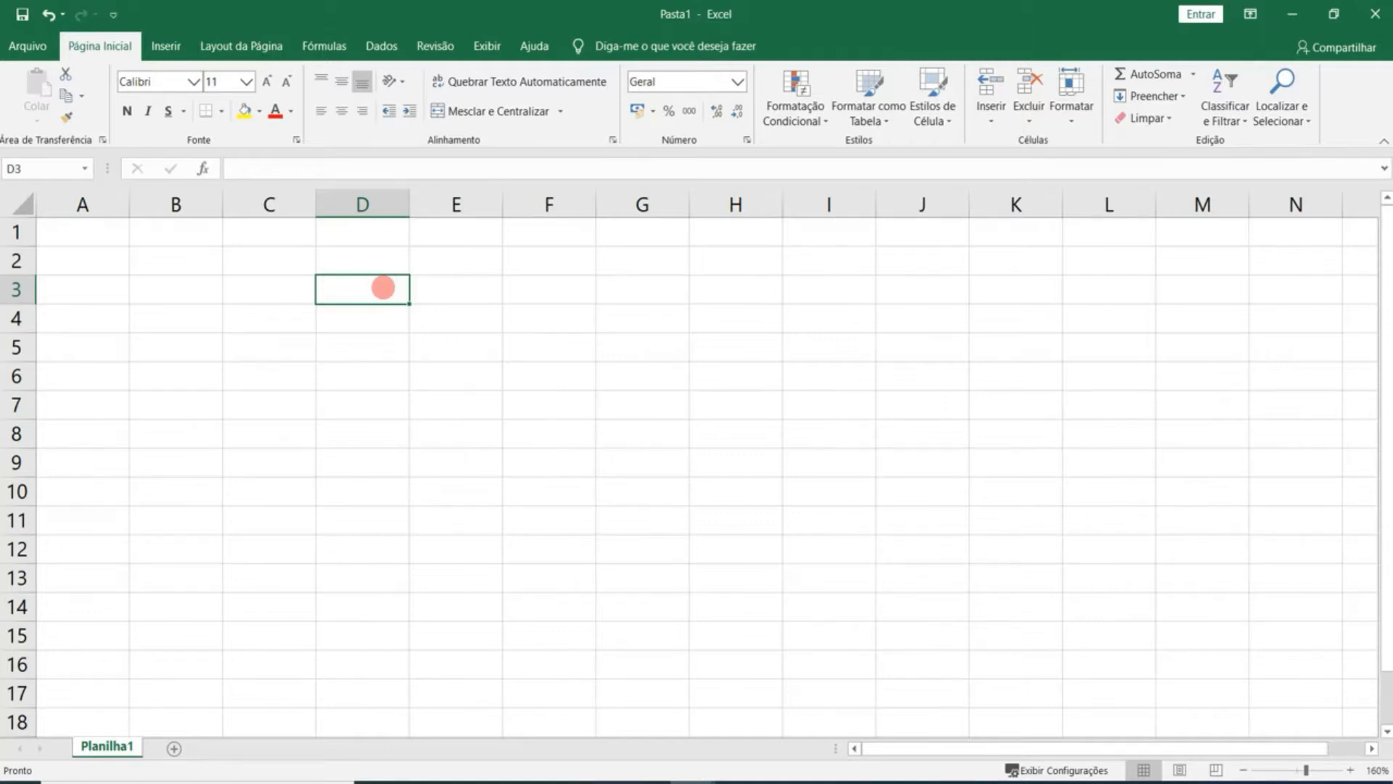
- Browse the date and time functions available in the function library
{"action": "left_click", "coordinate": [327, 46]}
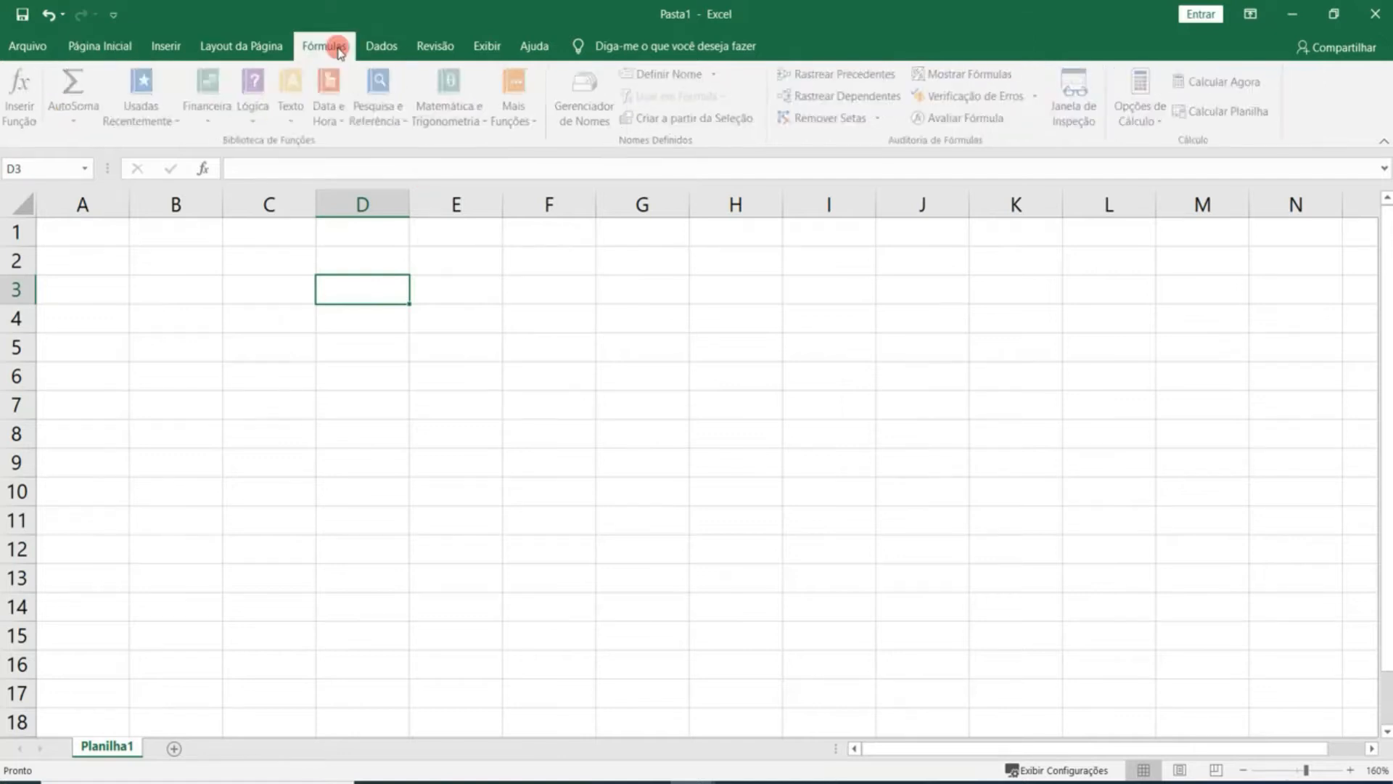
{"action": "left_click", "coordinate": [344, 113]}
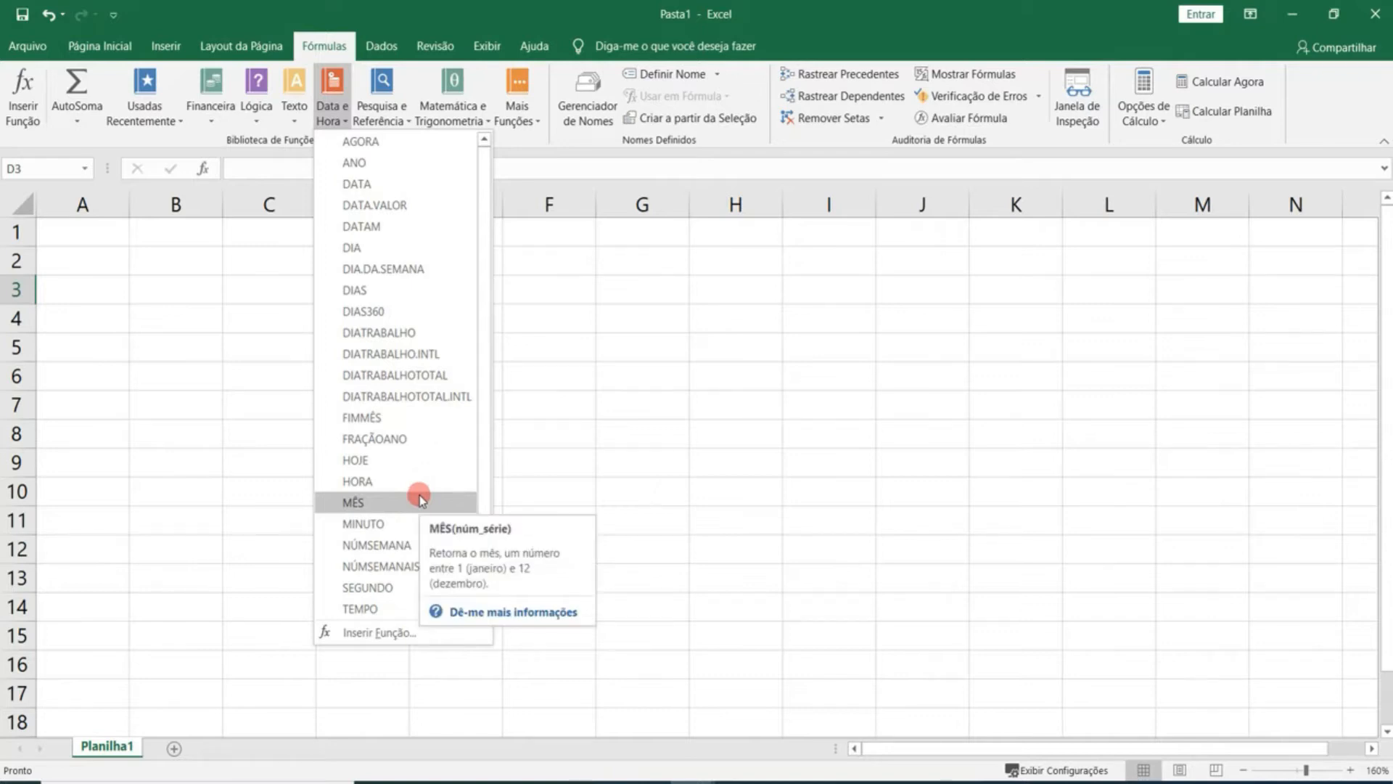
{"action": "left_click", "coordinate": [567, 342]}
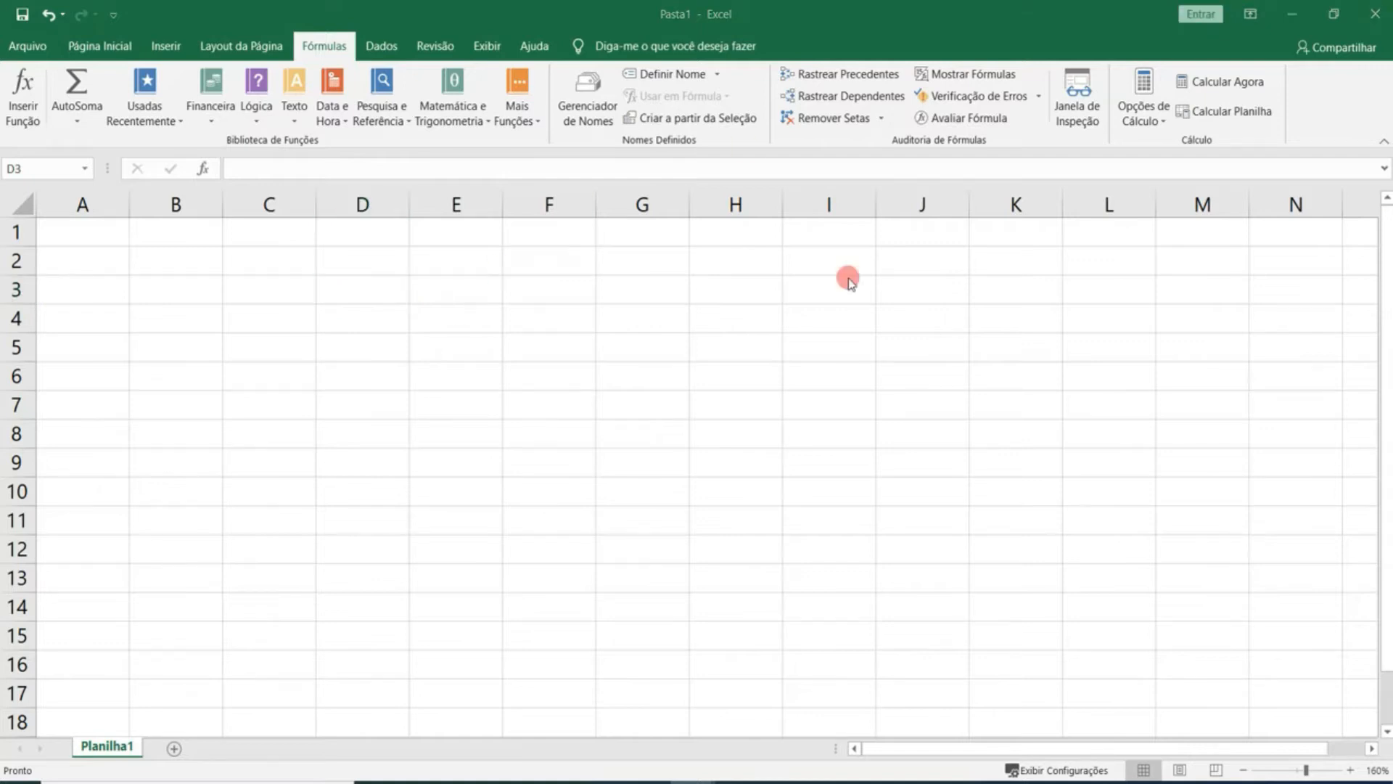
- Enter the formula =HOJE() in cell D3
{"action": "left_click", "coordinate": [343, 284]}
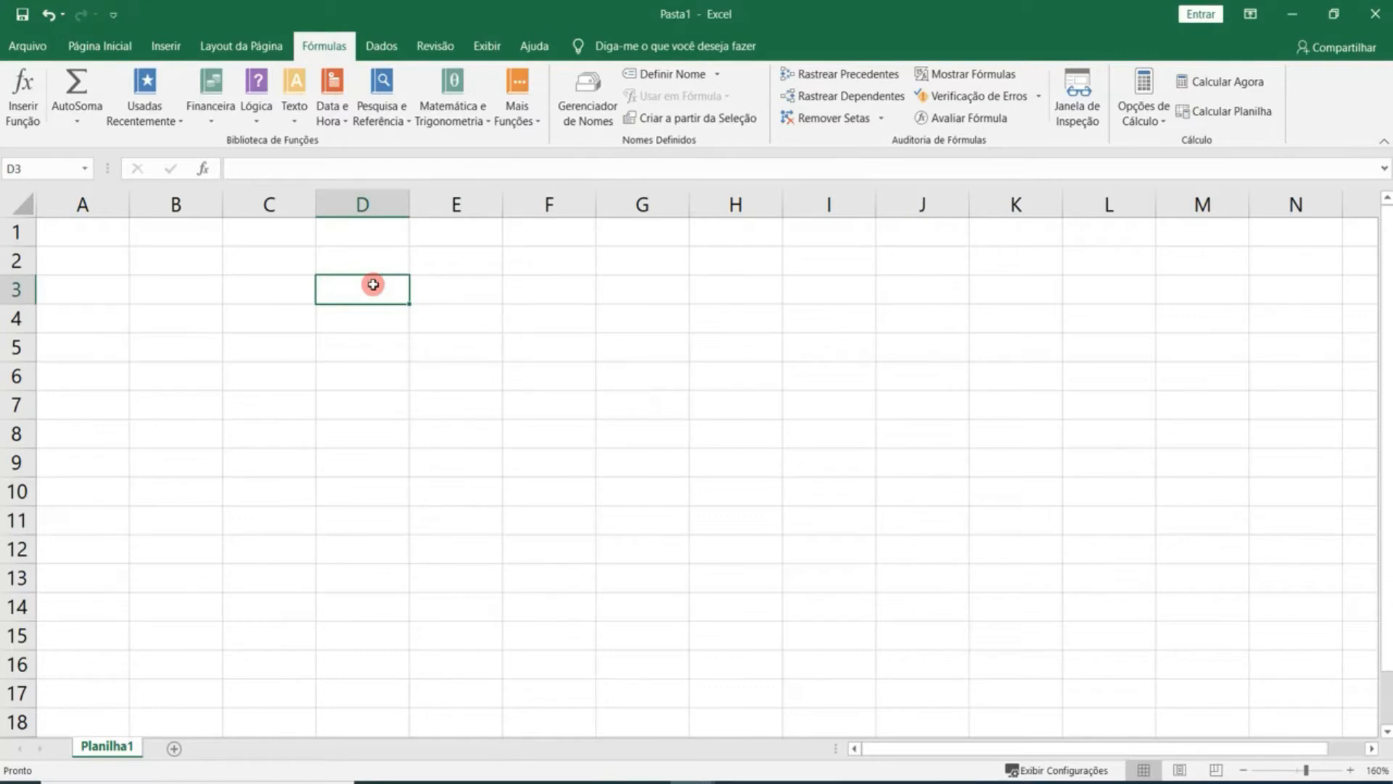
{"action": "type", "text": "="}
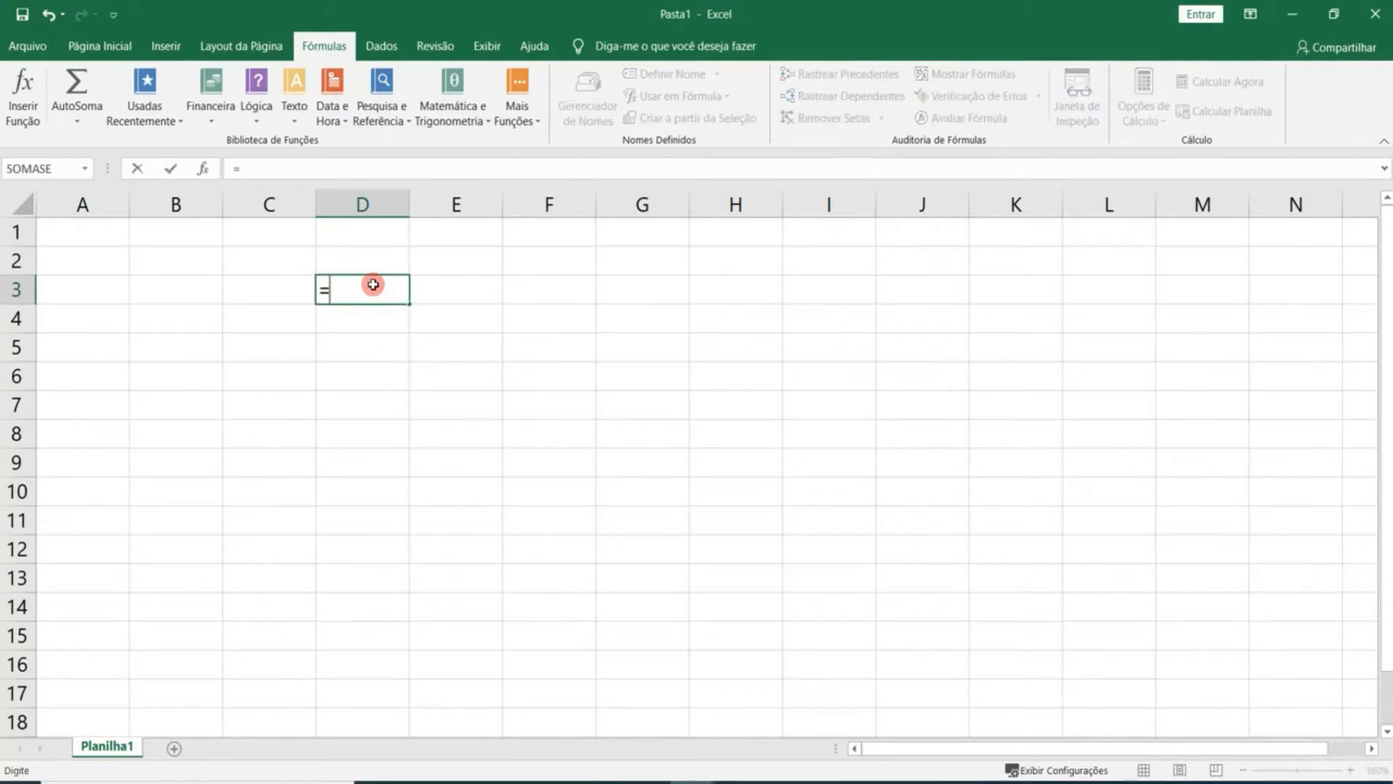
{"action": "type", "text": "ho"}
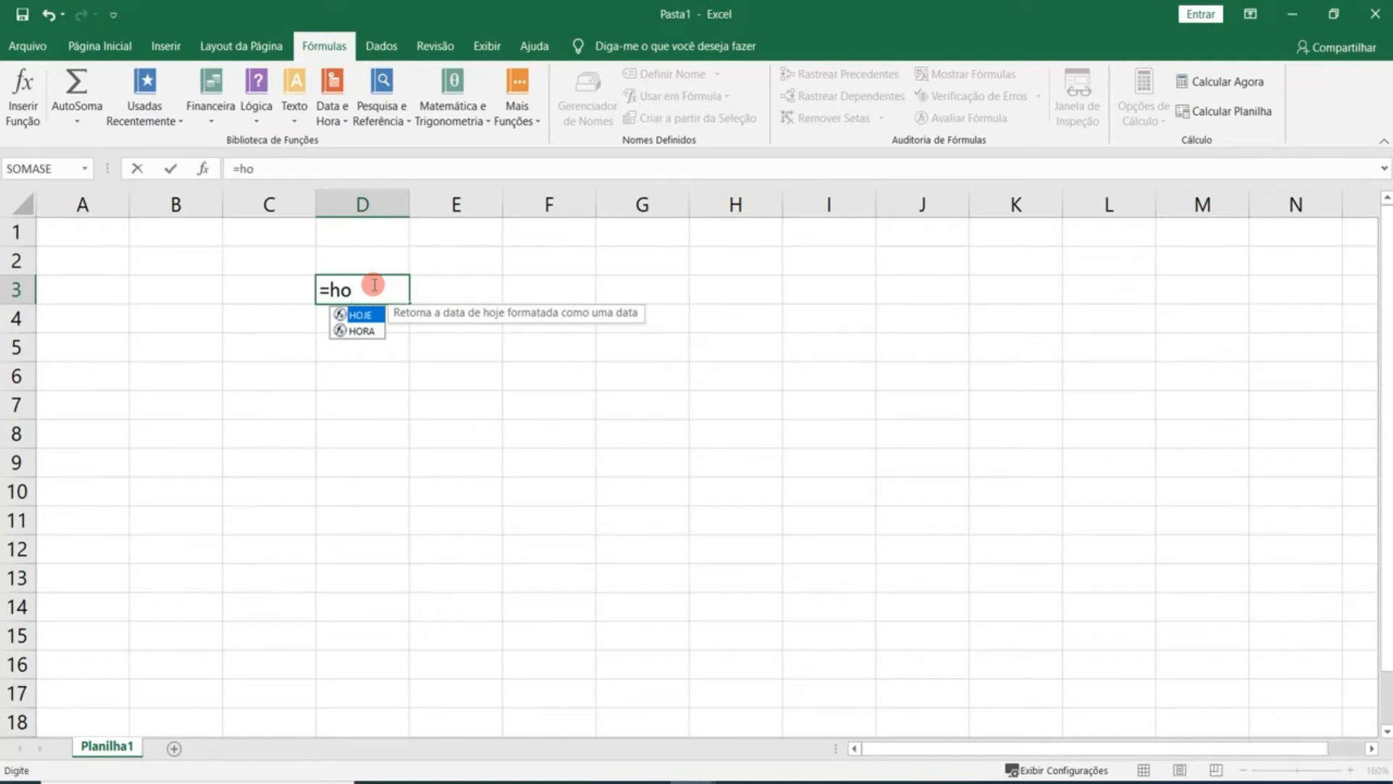
{"action": "key", "text": "Tab"}
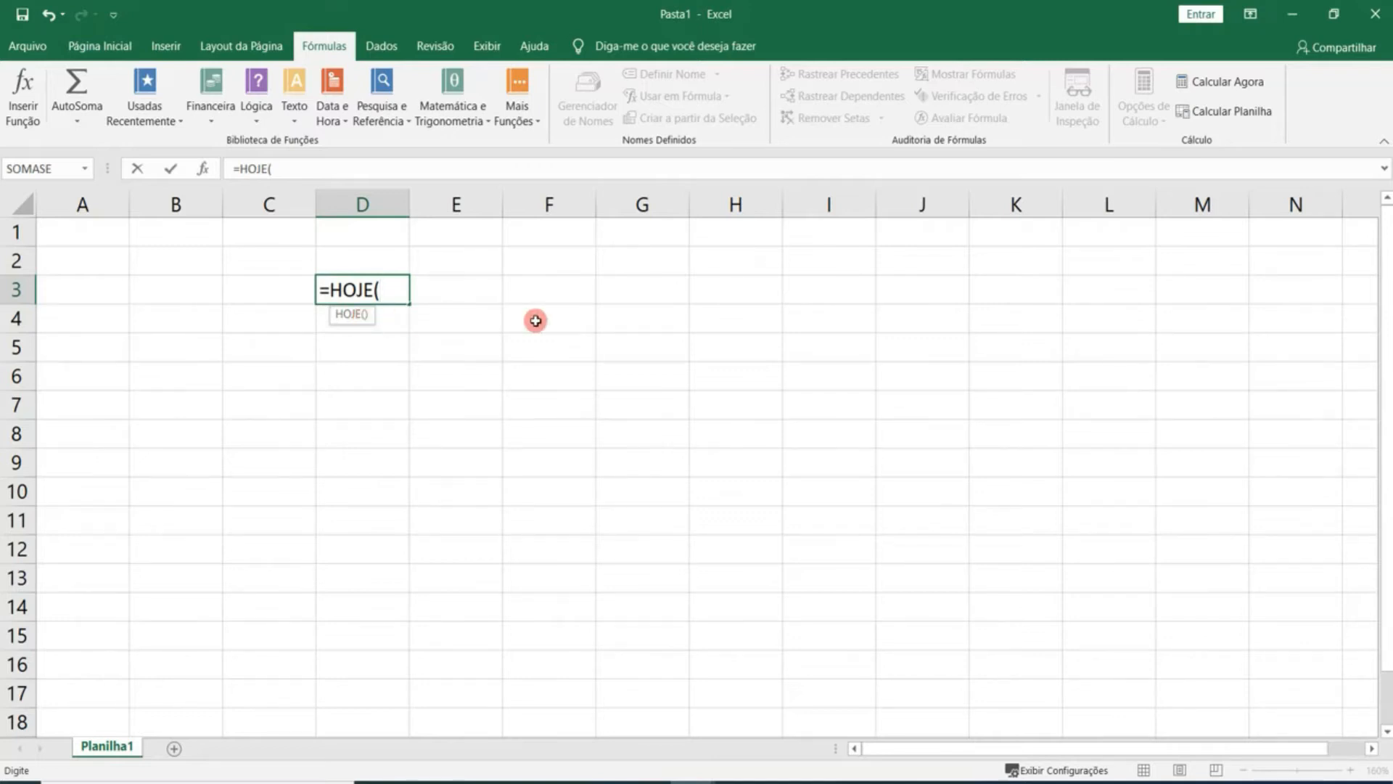
{"action": "key", "text": "Return"}
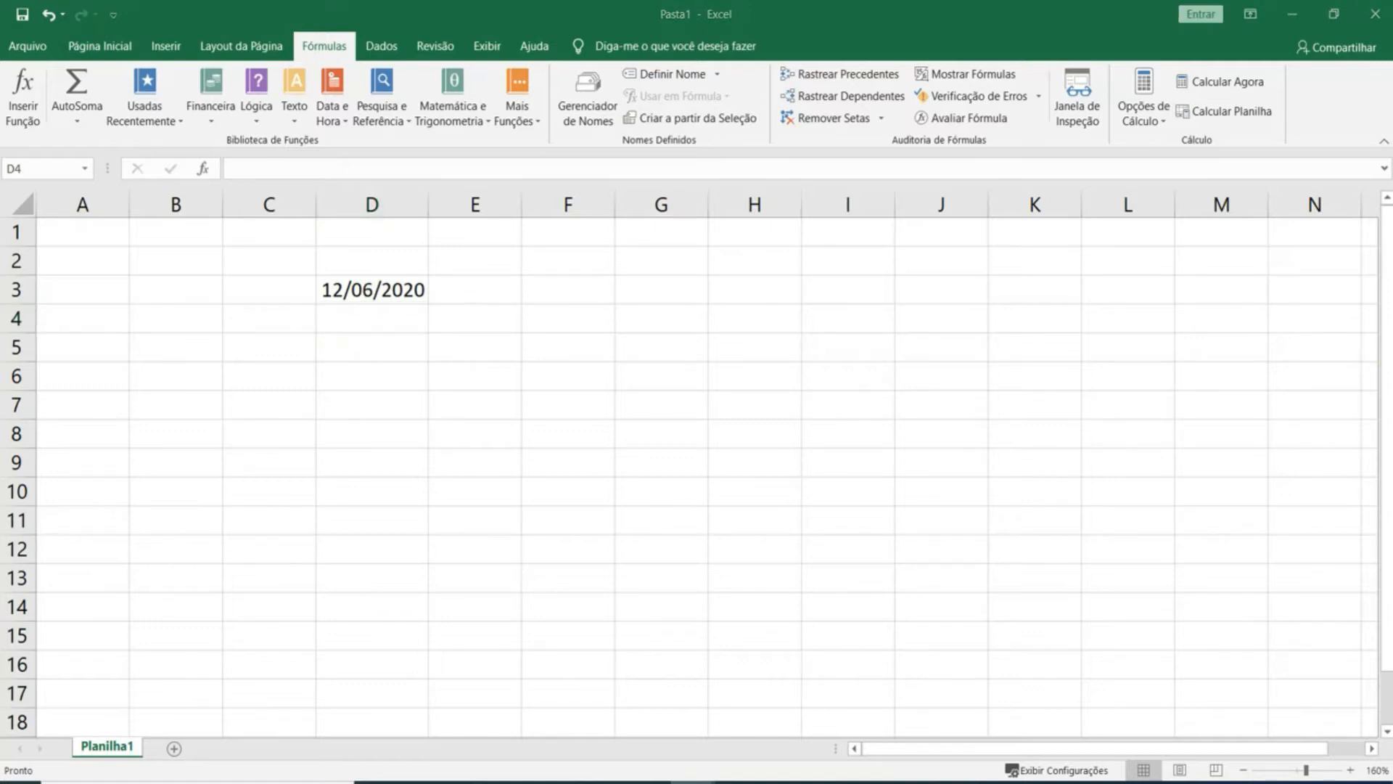
- Fill the HOJE formula from D3 down into D4 and apply the Data Completa number format to D4
{"action": "left_click", "coordinate": [395, 286]}
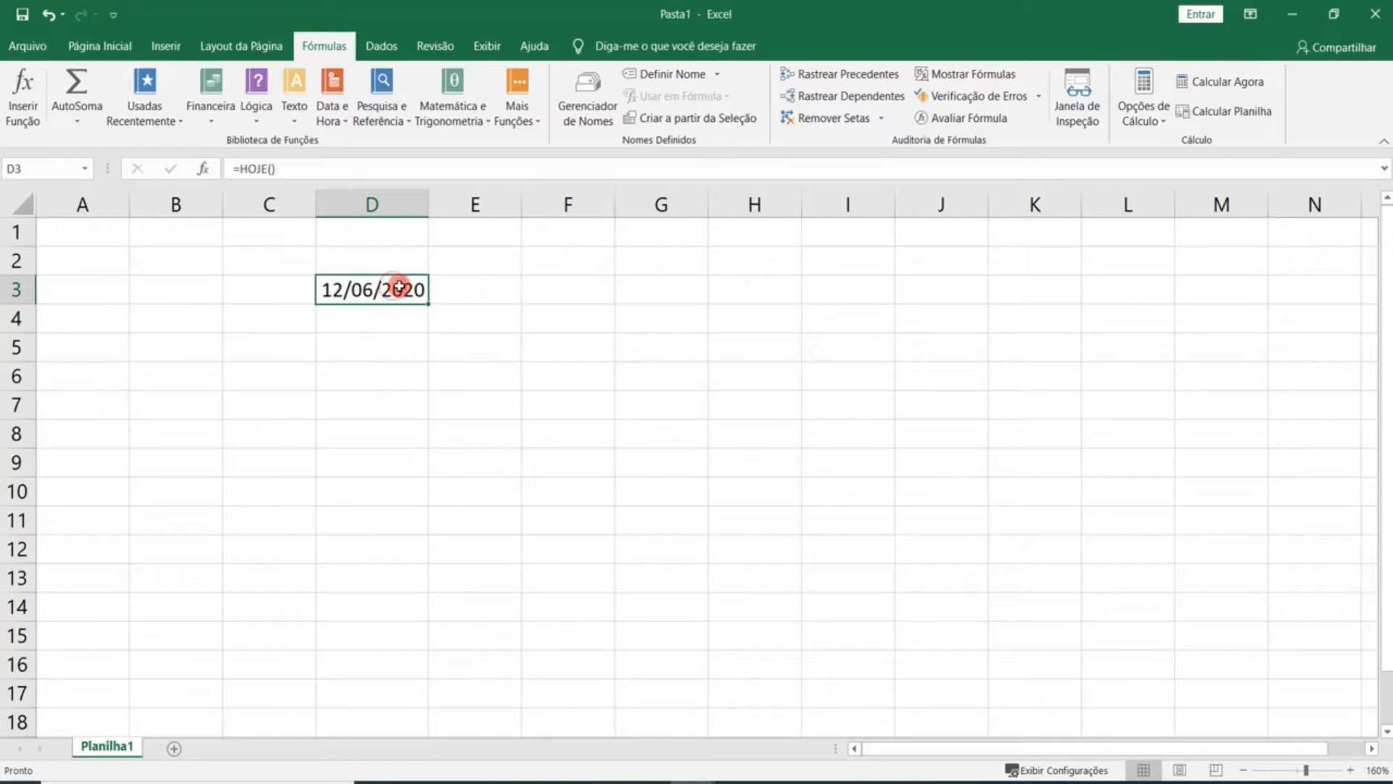
{"action": "left_click_drag", "start_coordinate": [428, 303], "coordinate": [403, 319]}
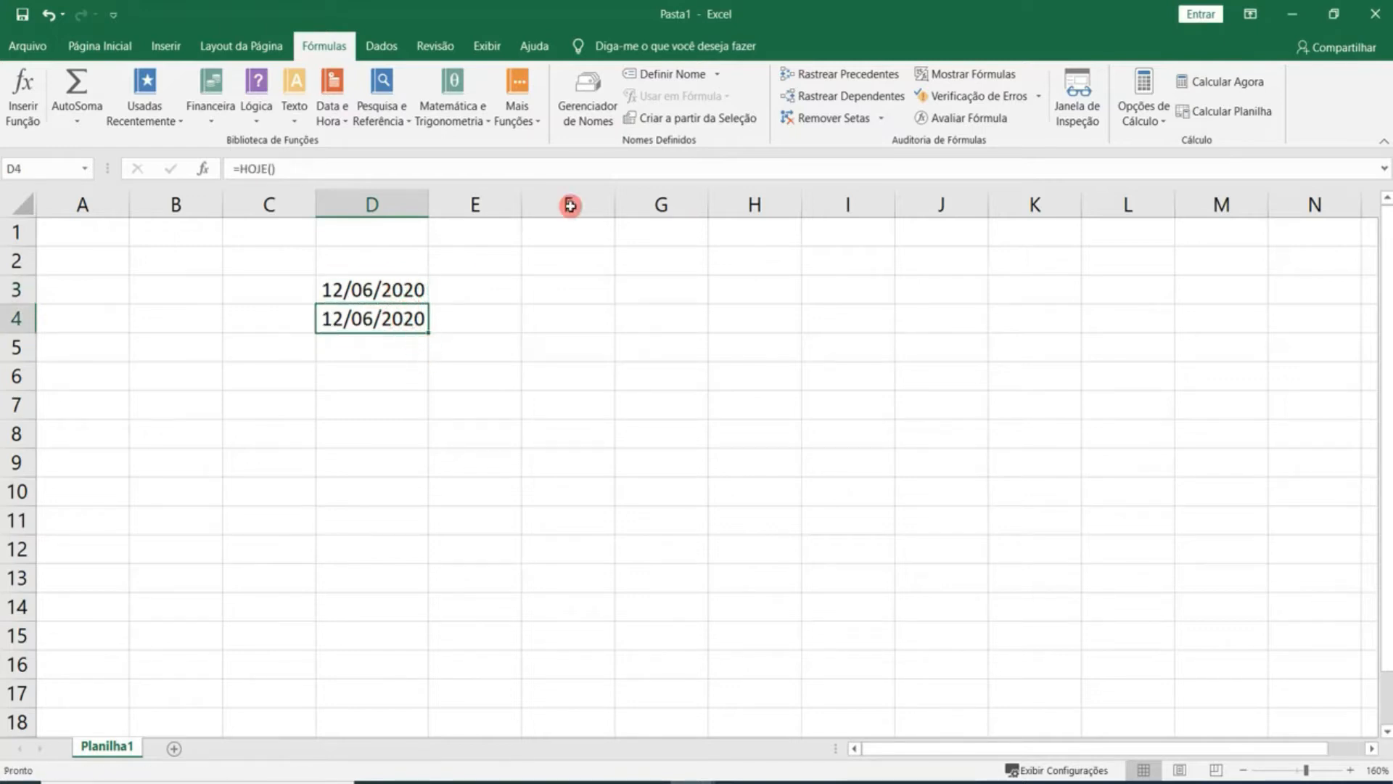
{"action": "left_click", "coordinate": [100, 46]}
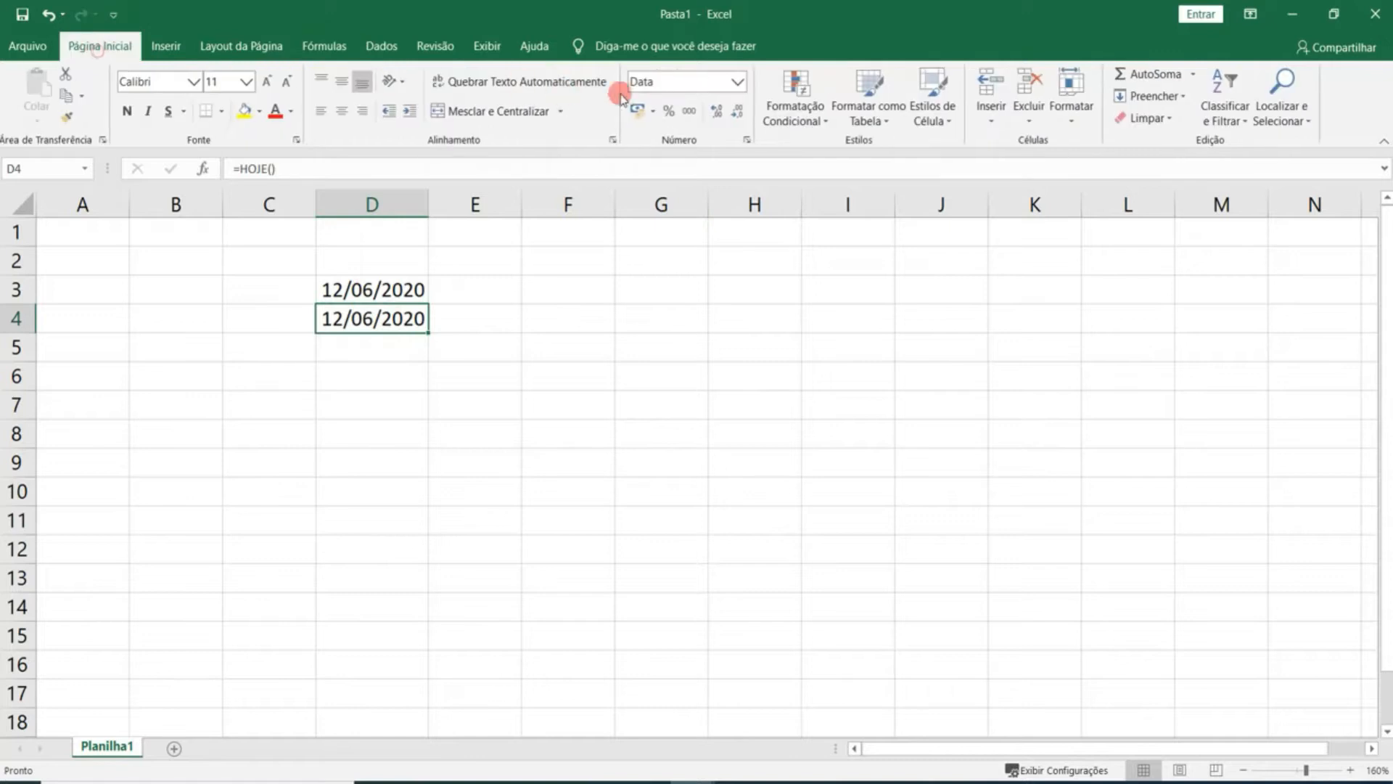
{"action": "left_click", "coordinate": [738, 85]}
{"action": "left_click", "coordinate": [738, 85]}
{"action": "left_click", "coordinate": [739, 85]}
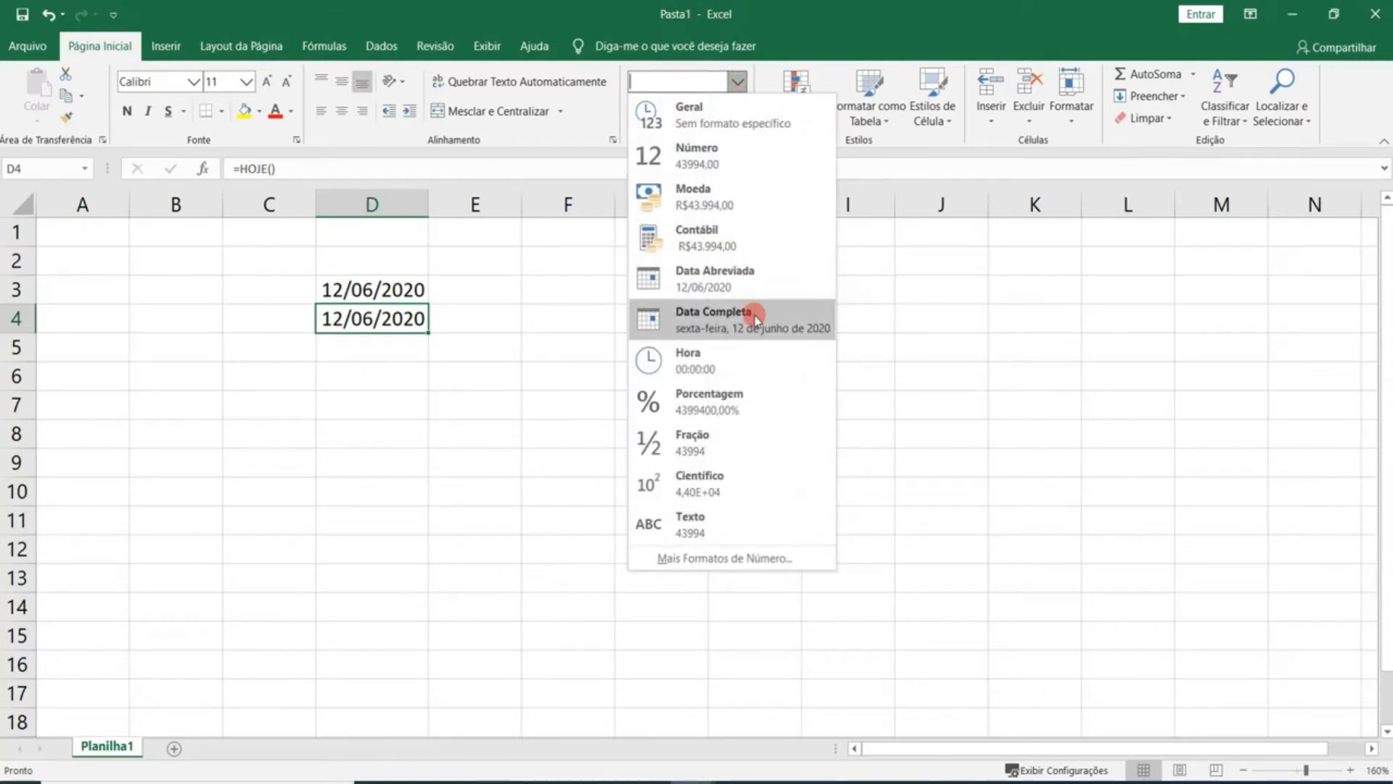
{"action": "left_click", "coordinate": [755, 319]}
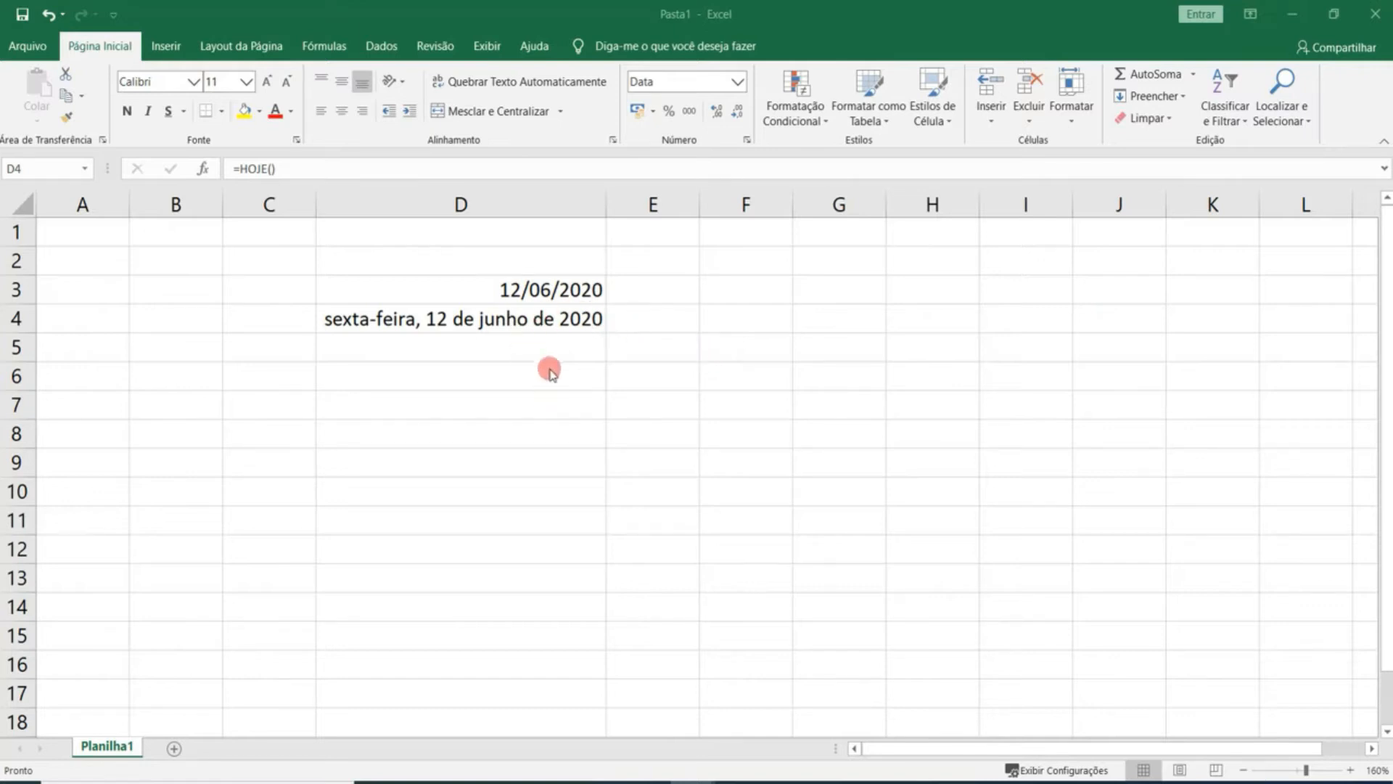
{"action": "left_click", "coordinate": [559, 338]}
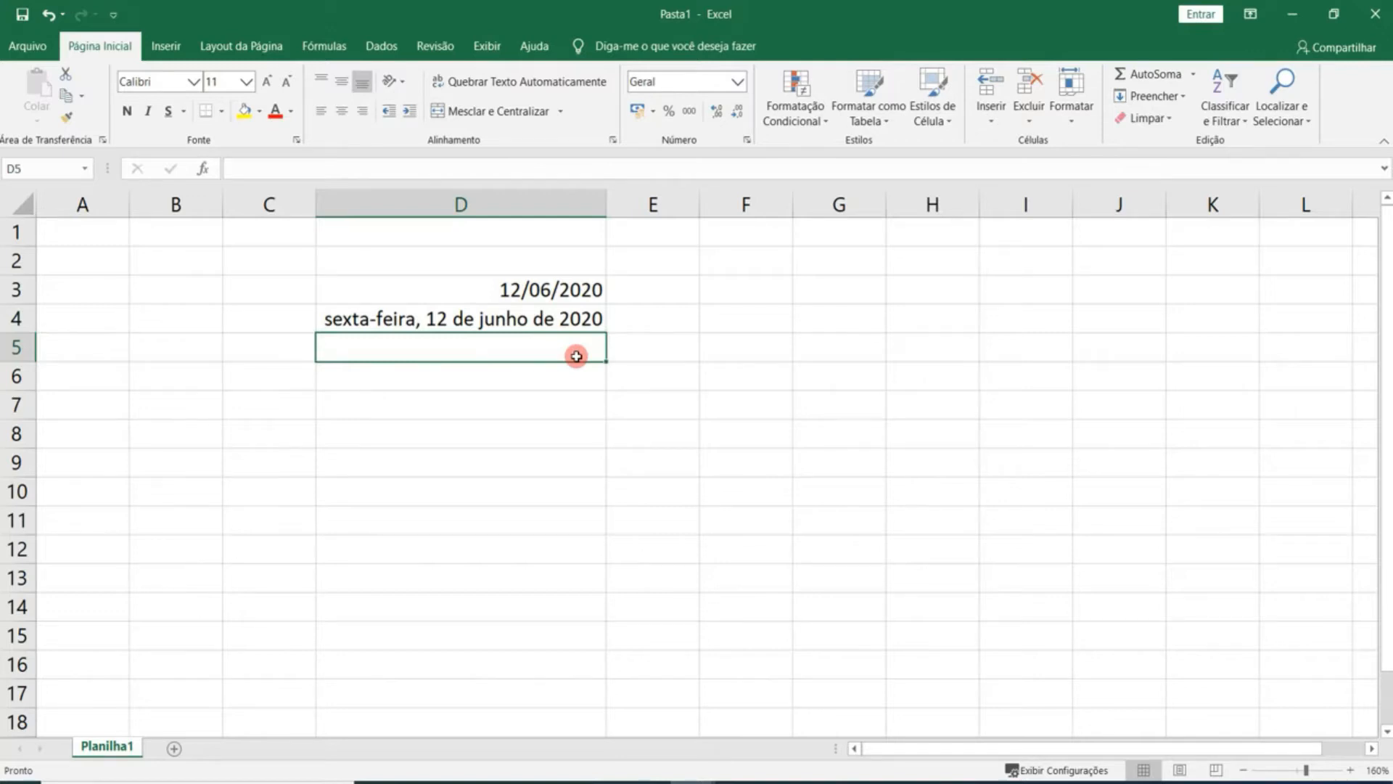
{"action": "type", "text": "=ag"}
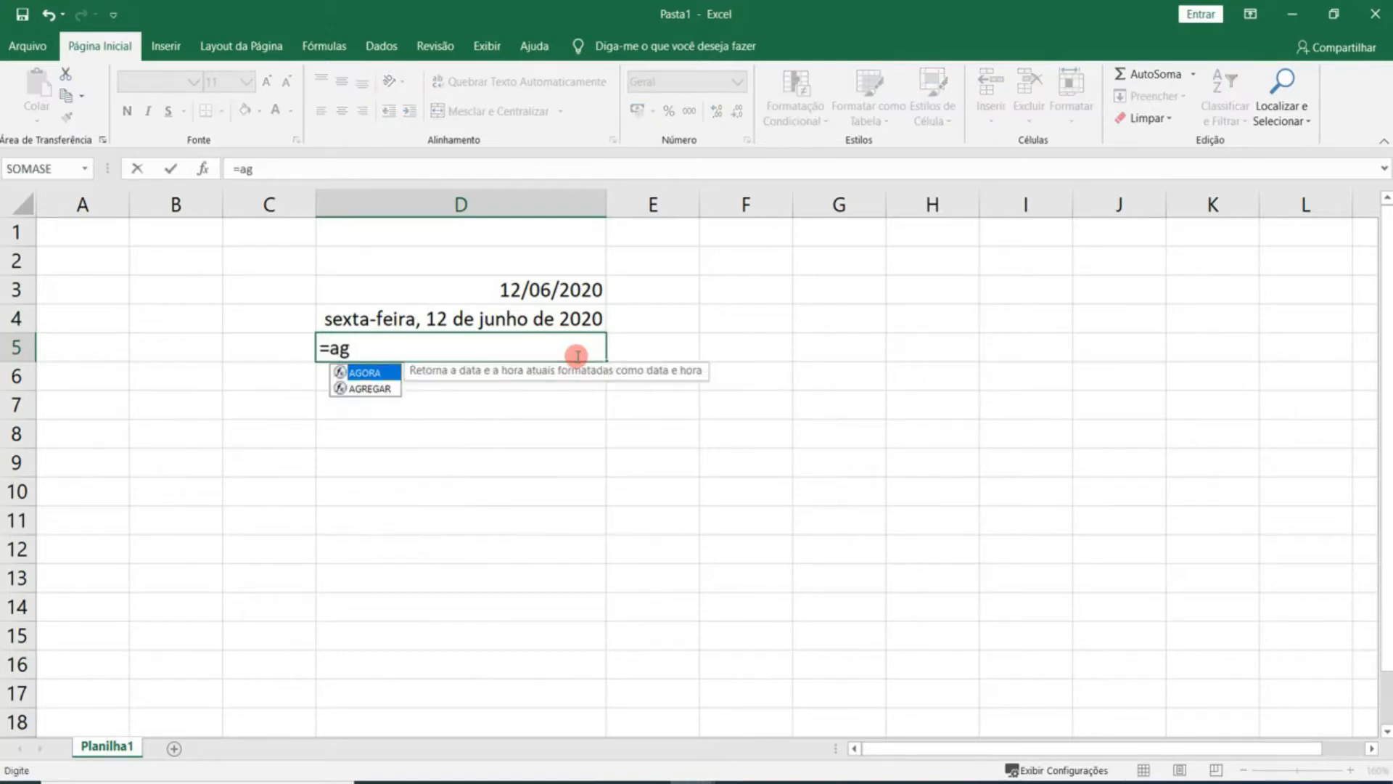
{"action": "key", "text": "Return"}
{"action": "left_click", "coordinate": [577, 355]}
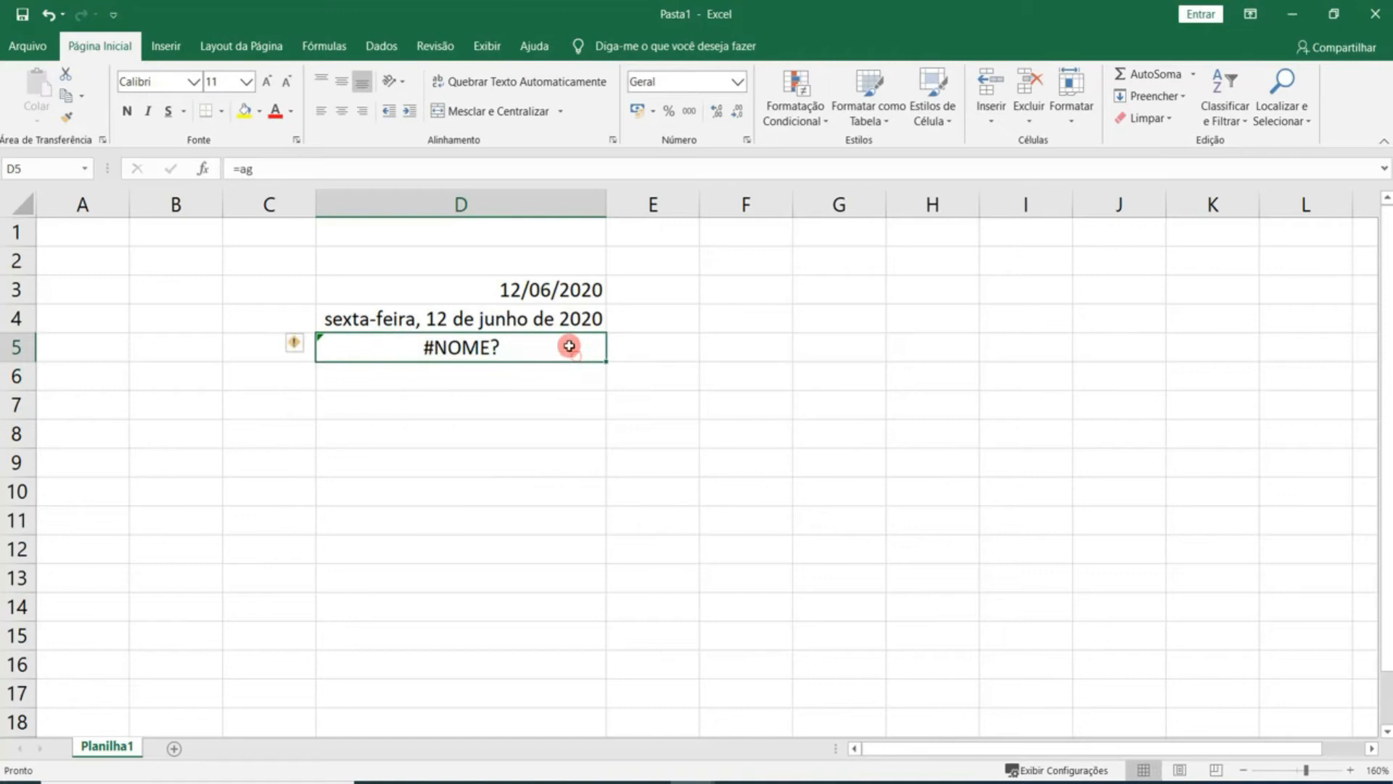
{"action": "key", "text": "Delete"}
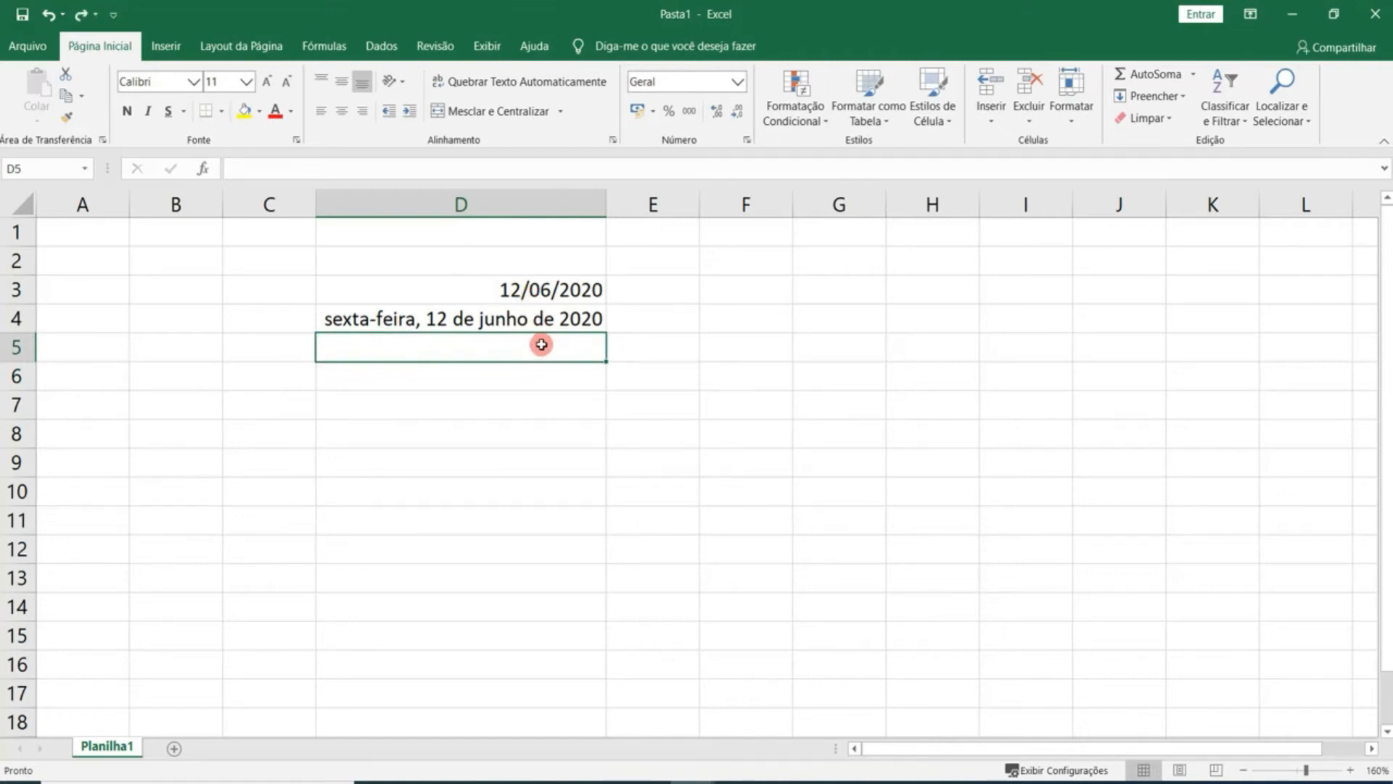
- Enter the formula =AGORA() in cell D5
{"action": "double_click", "coordinate": [542, 345]}
{"action": "type", "text": "=ag"}
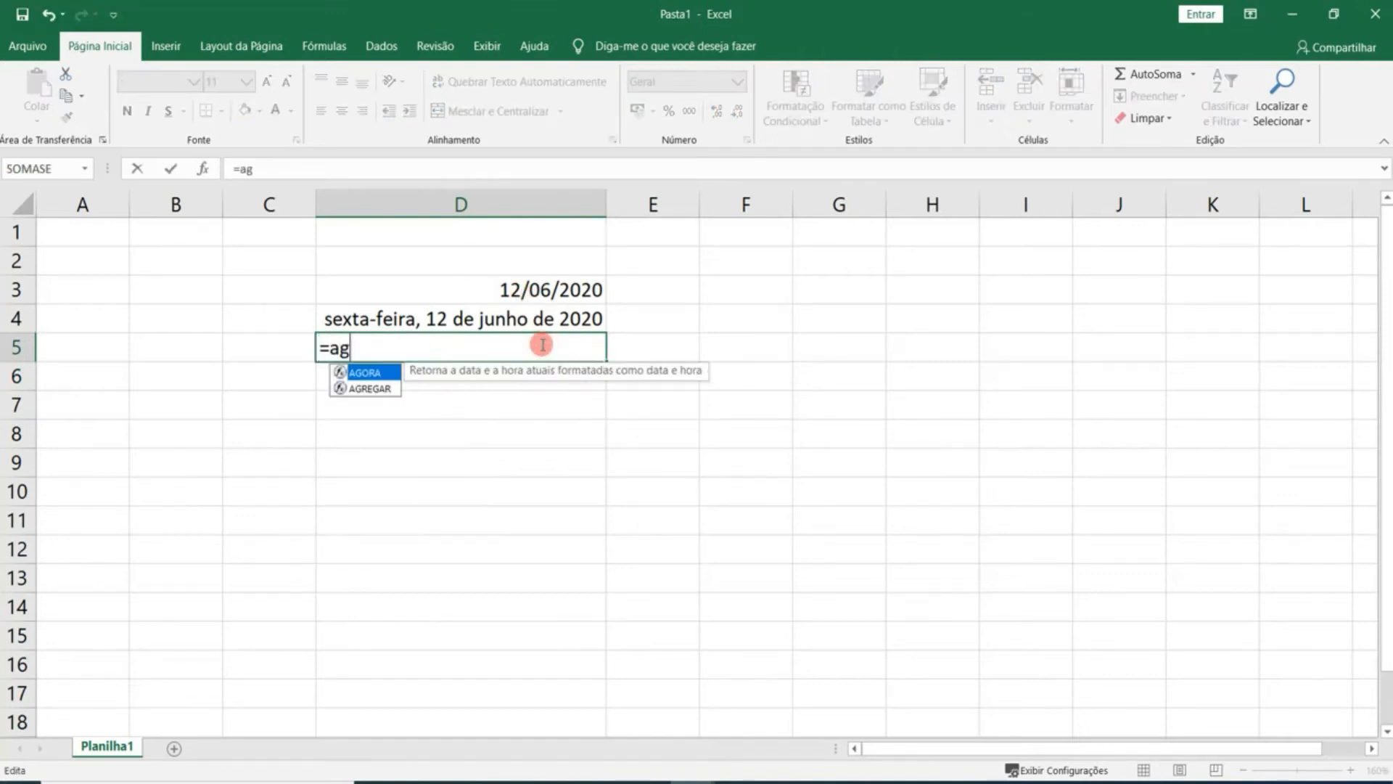
{"action": "key", "text": "Tab"}
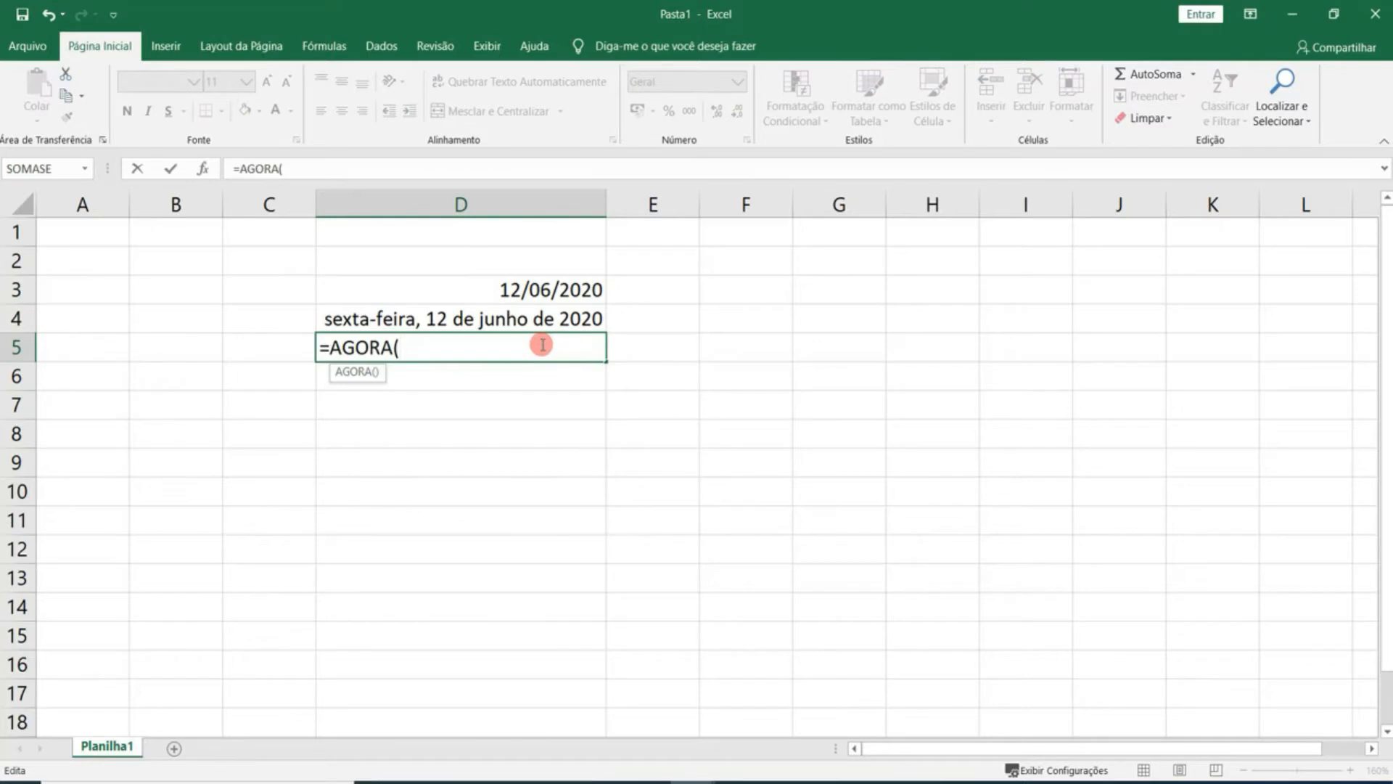
{"action": "type", "text": ")"}
{"action": "key", "text": "Return"}
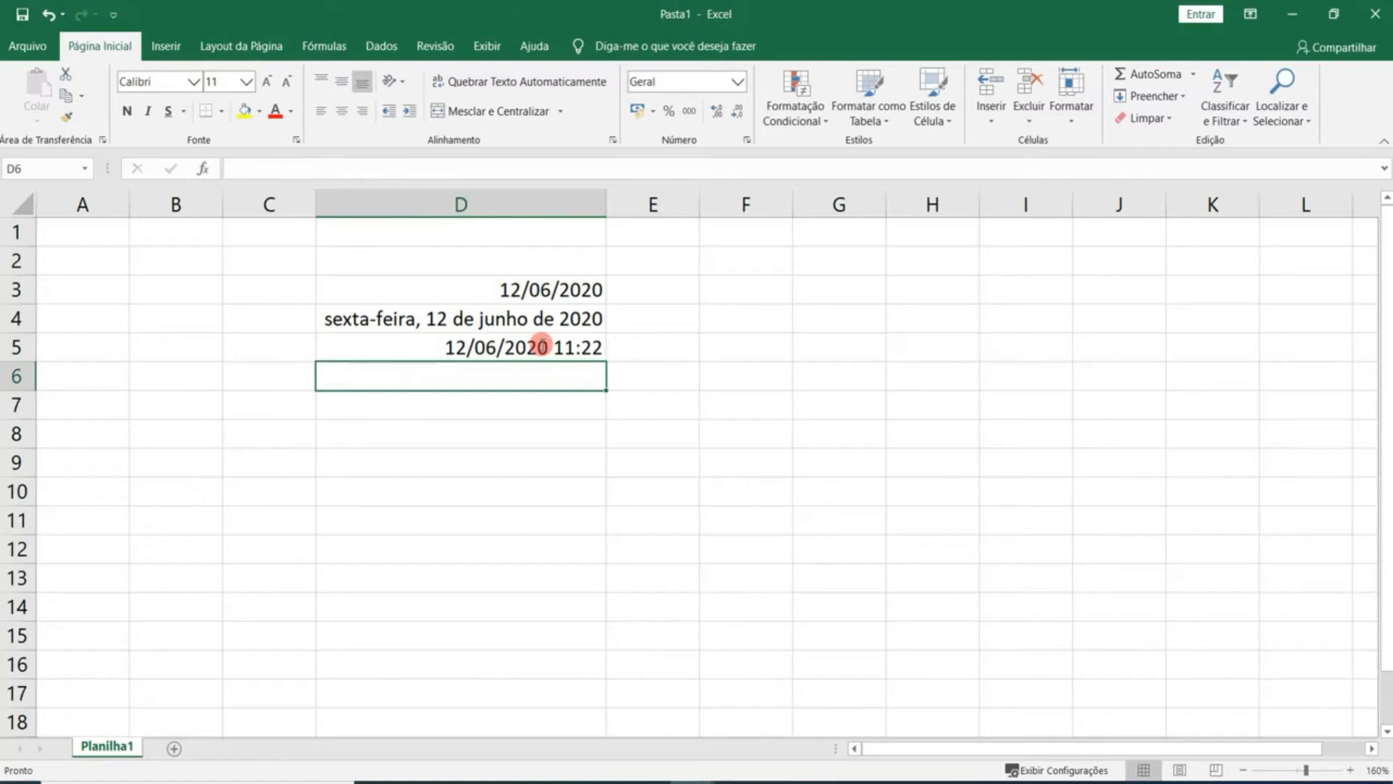
{"action": "left_click", "coordinate": [540, 344]}
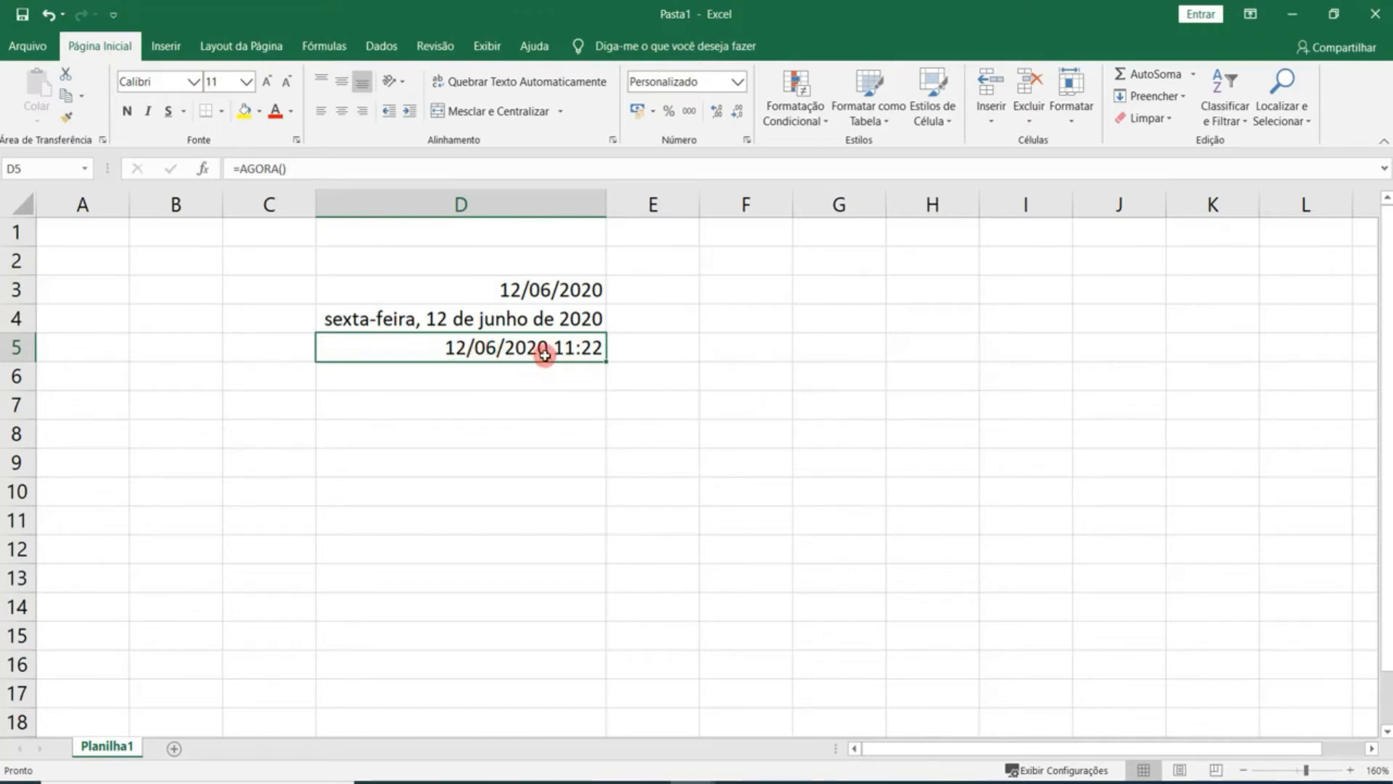
{"action": "left_click", "coordinate": [592, 403]}
{"action": "left_click", "coordinate": [675, 363]}
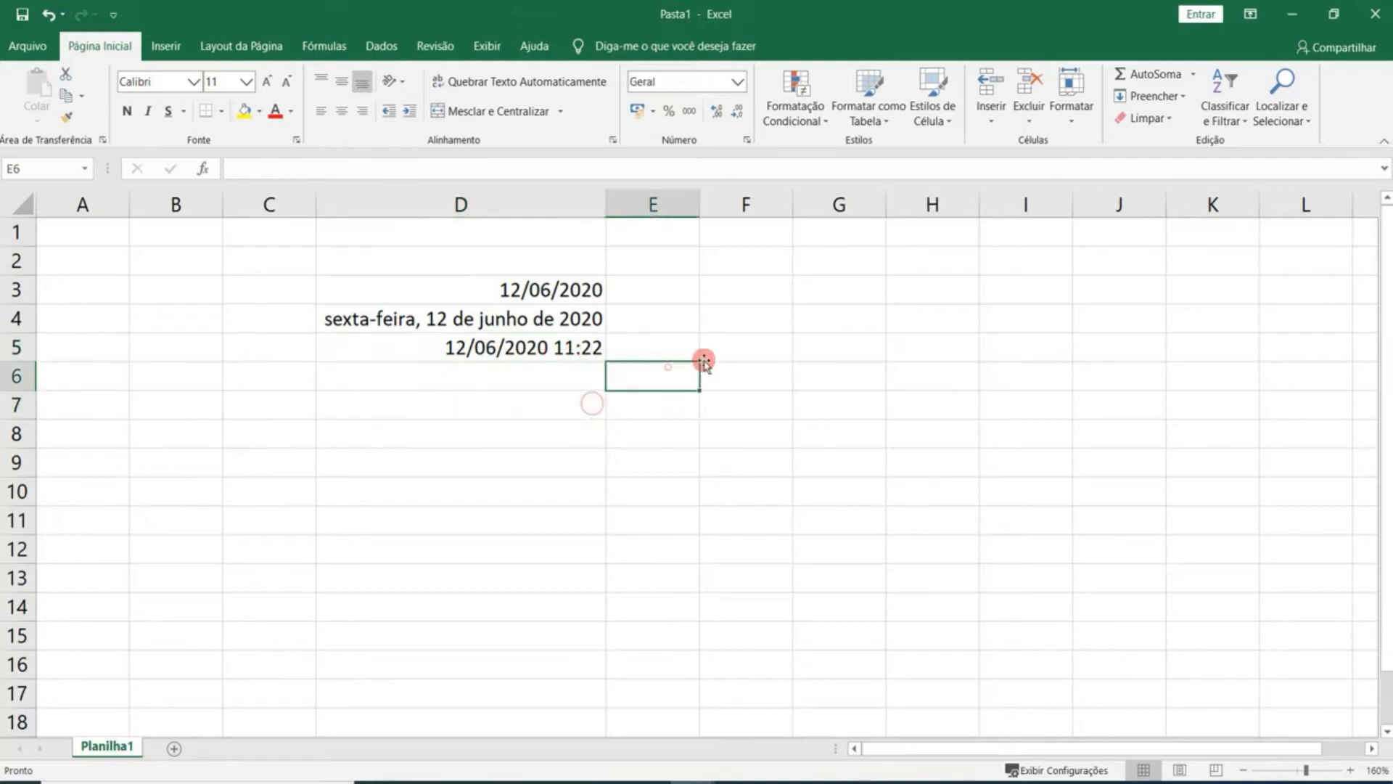
{"action": "left_click", "coordinate": [740, 355]}
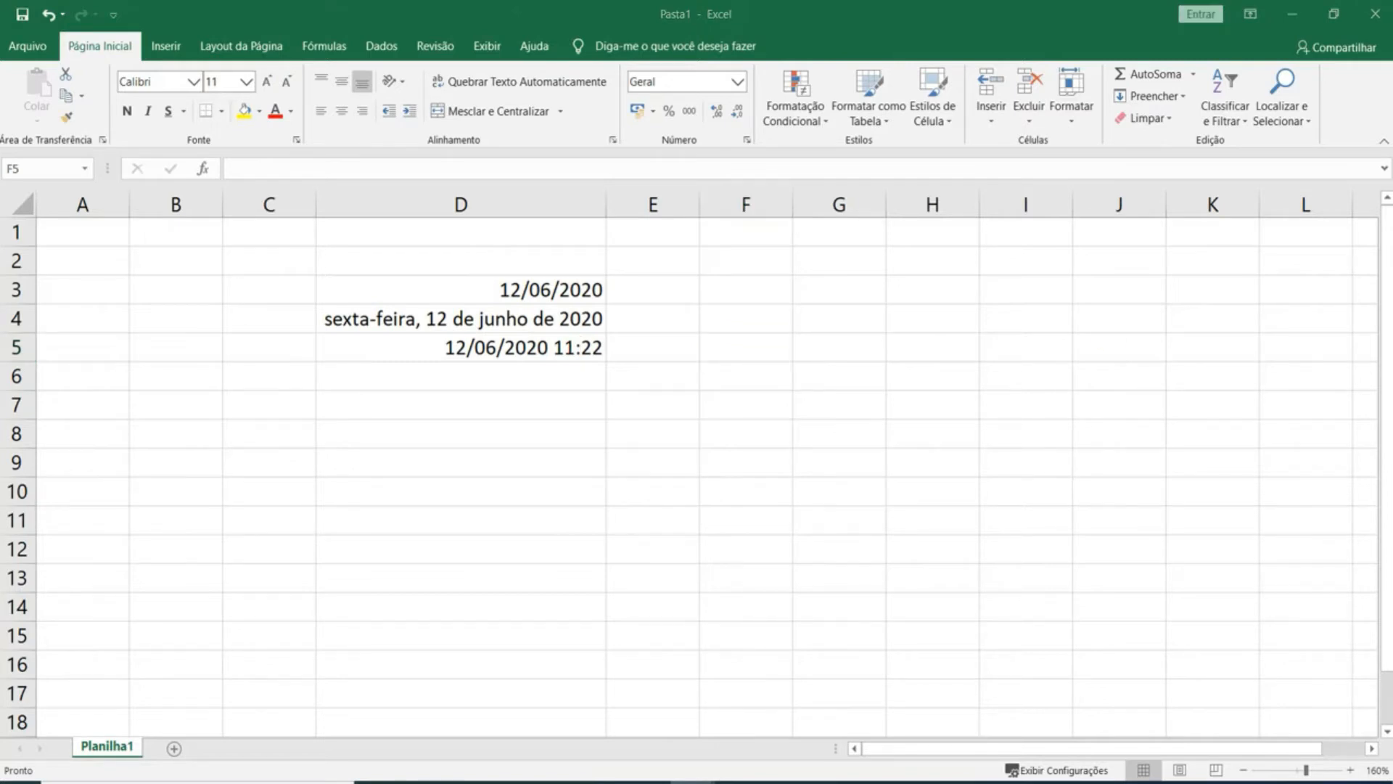
{"action": "left_click", "coordinate": [461, 406]}
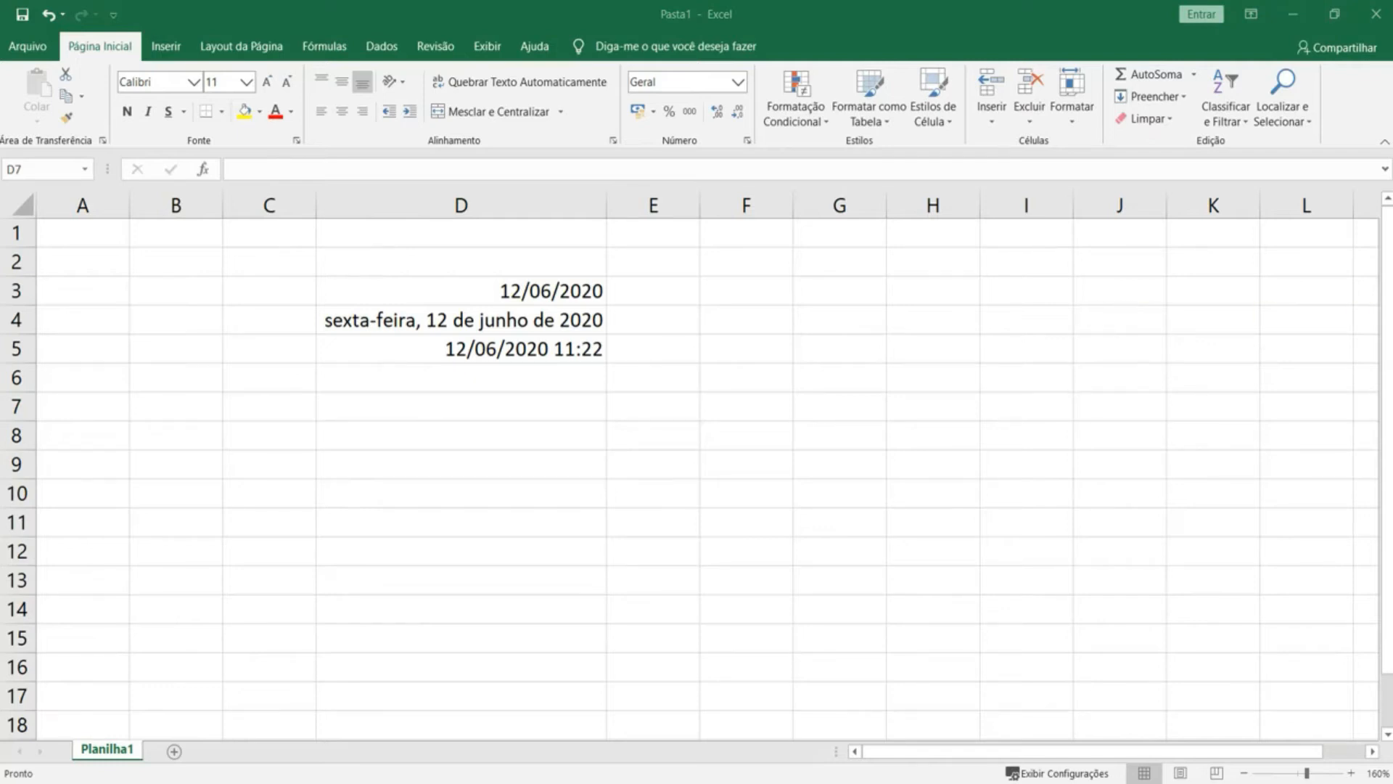
- Enter the column header "Data" in cell F2
{"action": "left_click", "coordinate": [730, 264]}
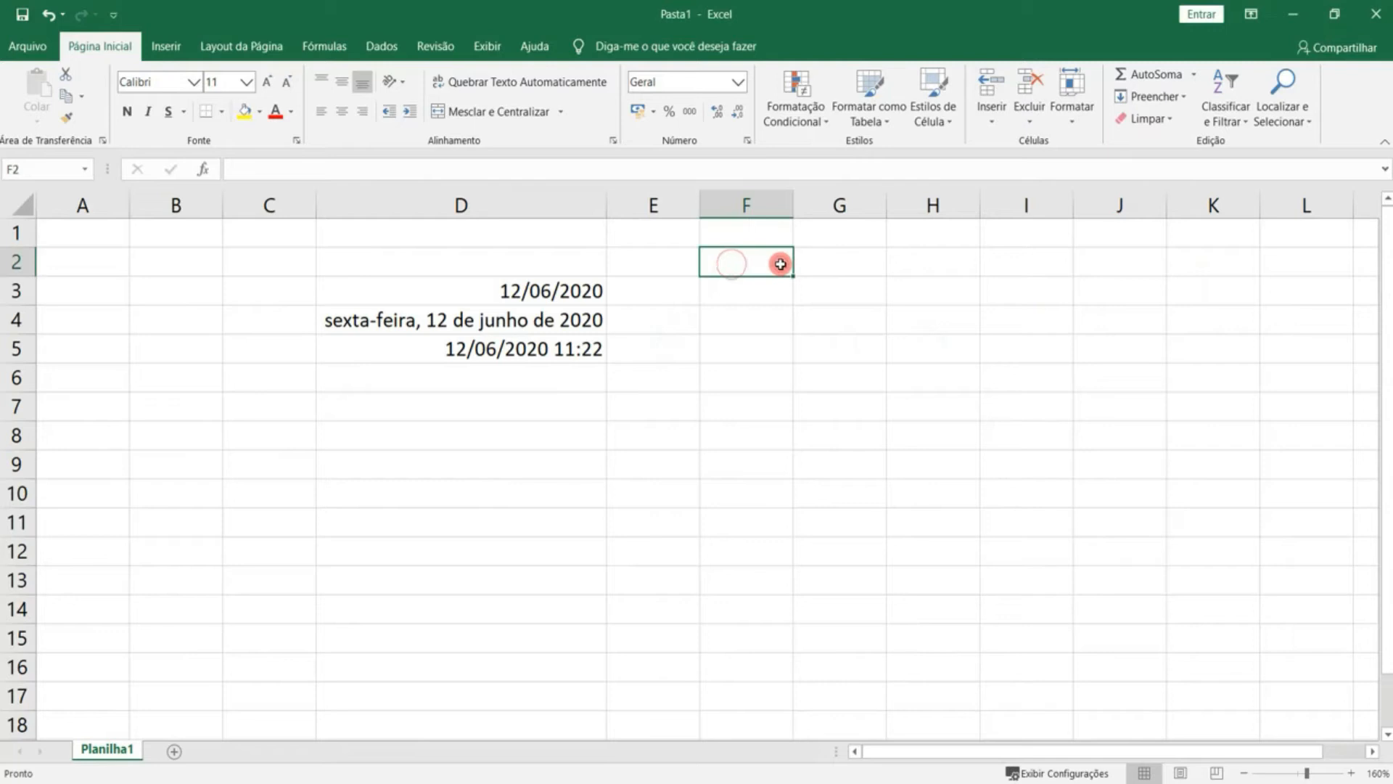
{"action": "type", "text": "Data"}
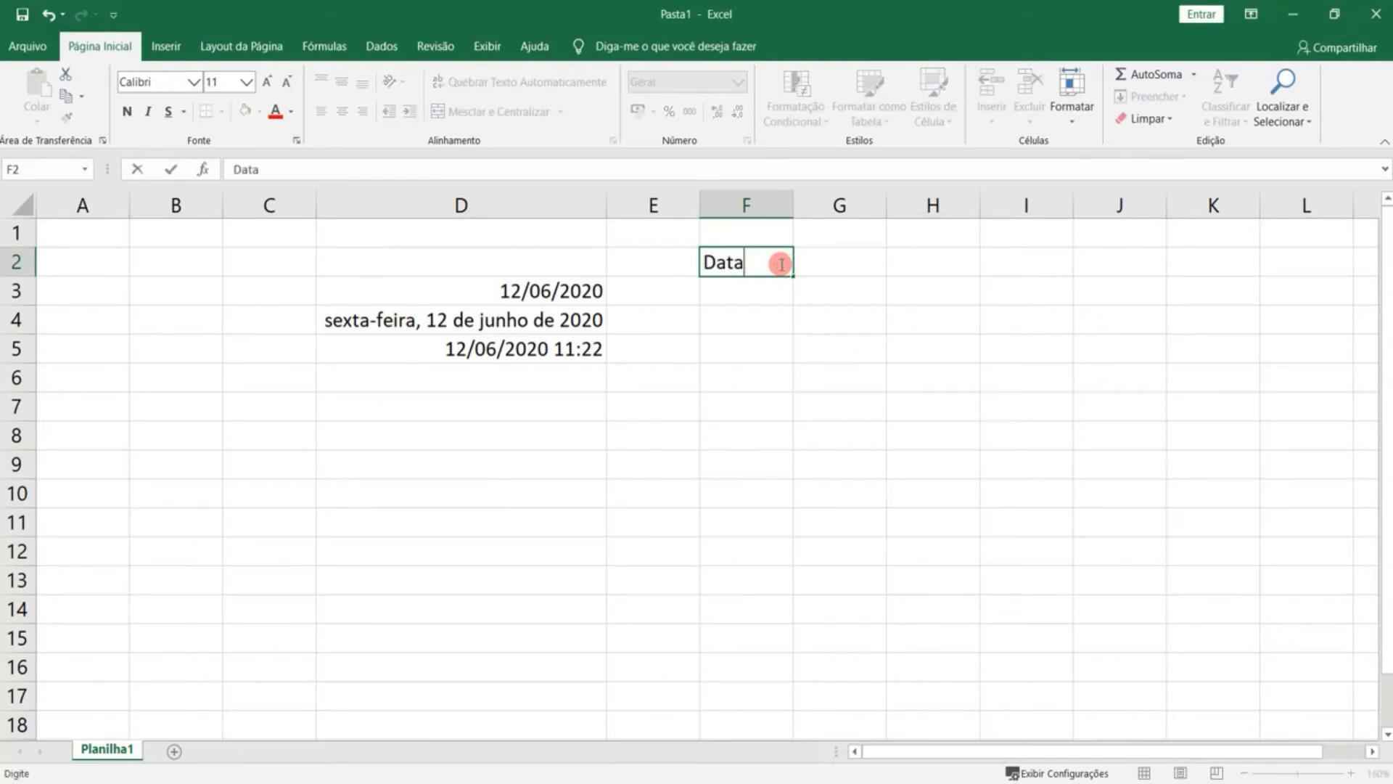
{"action": "key", "text": "Return"}
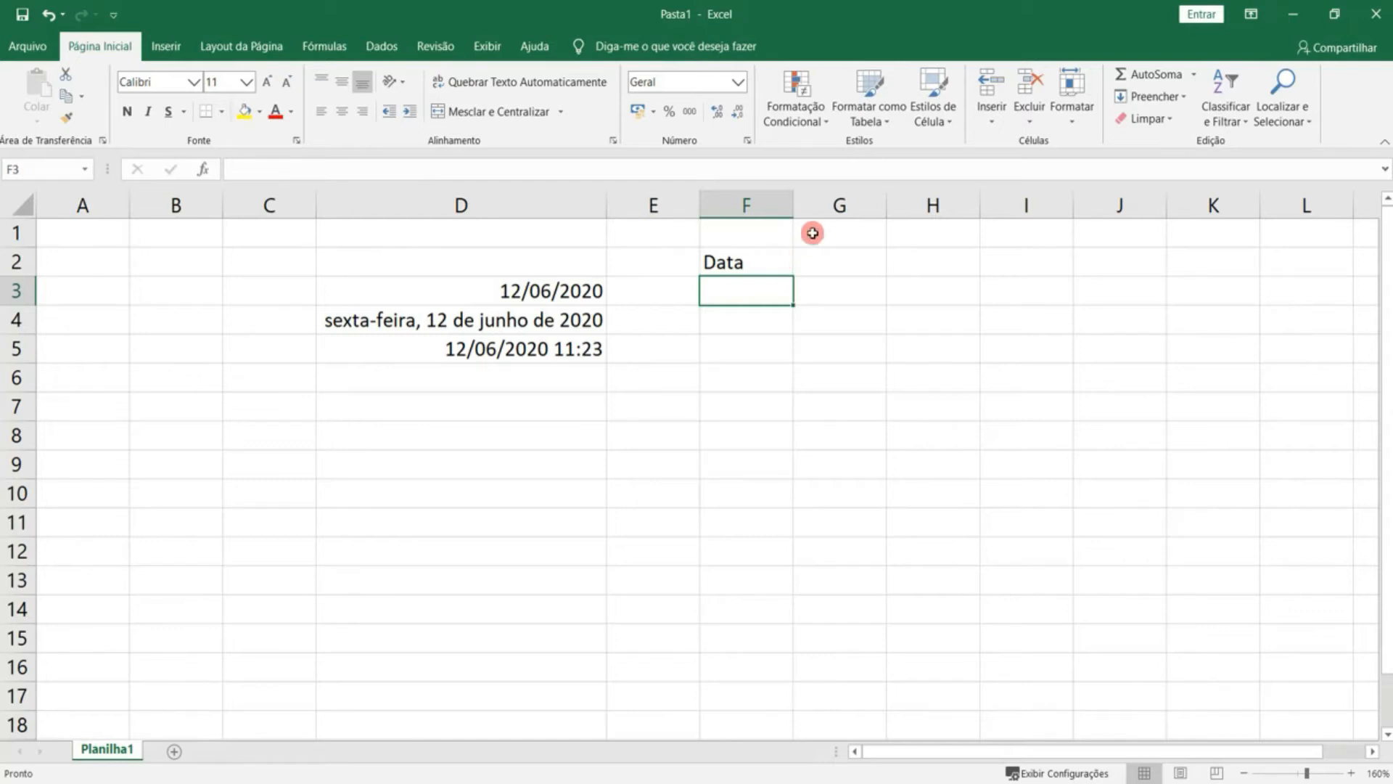
- Copy the HOJE formula from D3 into F3:F8 and autofit the width of column F
{"action": "left_click", "coordinate": [570, 290]}
{"action": "key", "text": "ctrl+c"}
{"action": "left_click_drag", "start_coordinate": [741, 297], "coordinate": [743, 427]}
{"action": "key", "text": "ctrl+v"}
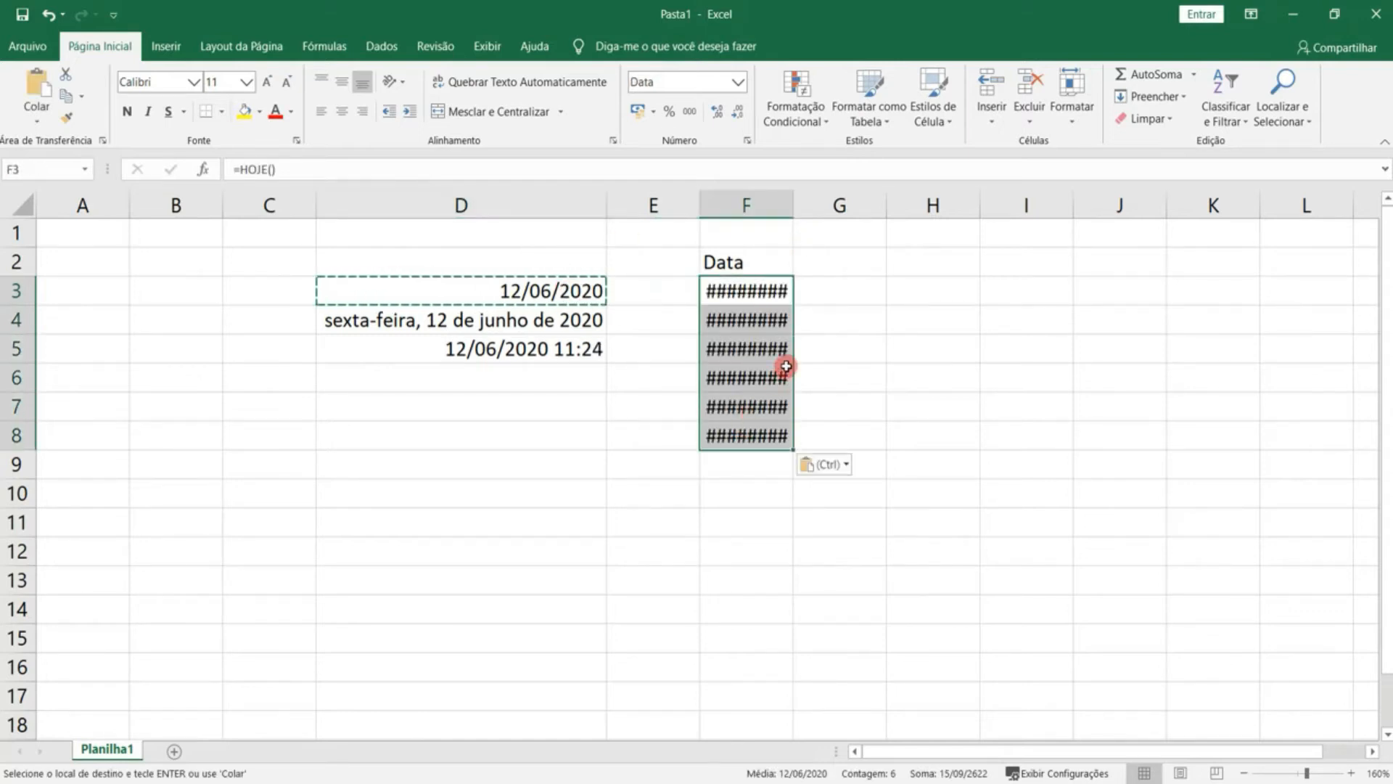
{"action": "key", "text": "Escape"}
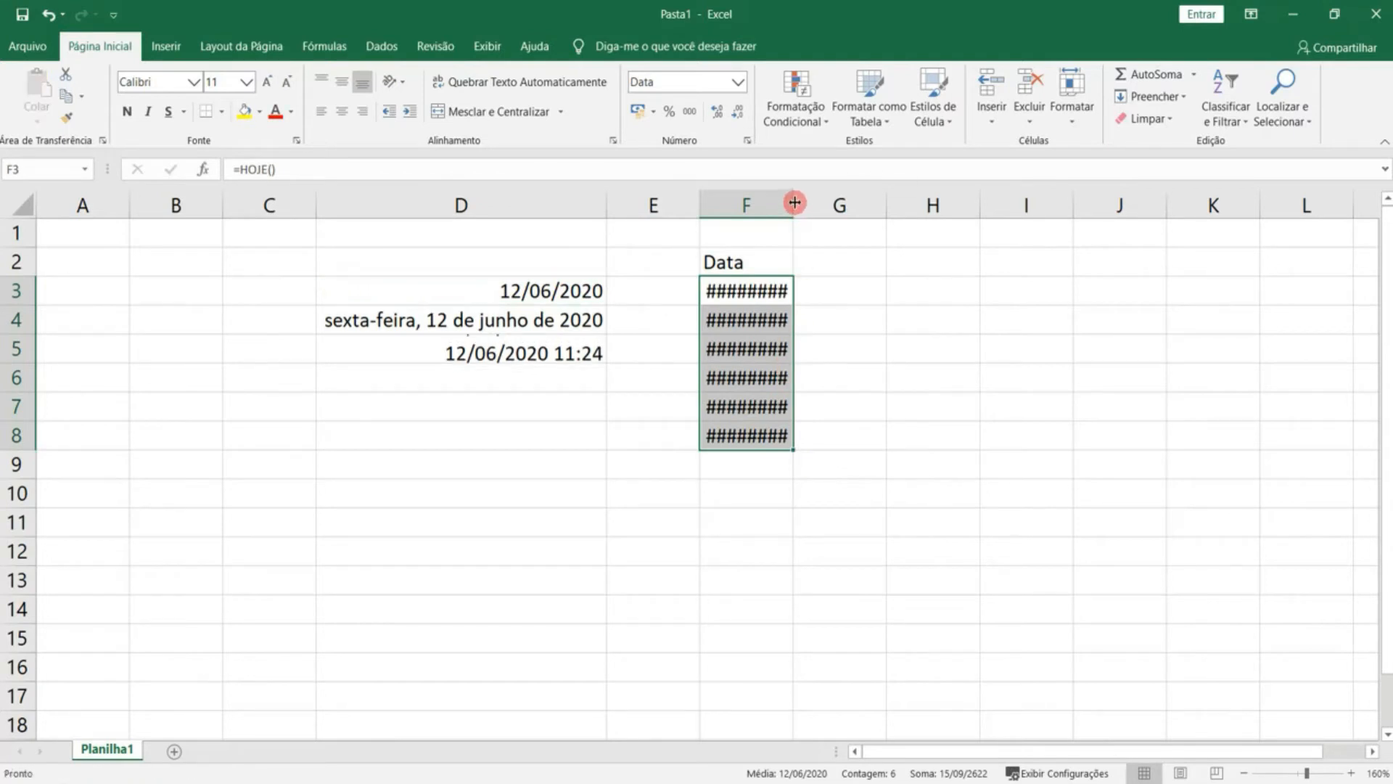
{"action": "double_click", "coordinate": [795, 204]}
{"action": "left_click", "coordinate": [869, 291]}
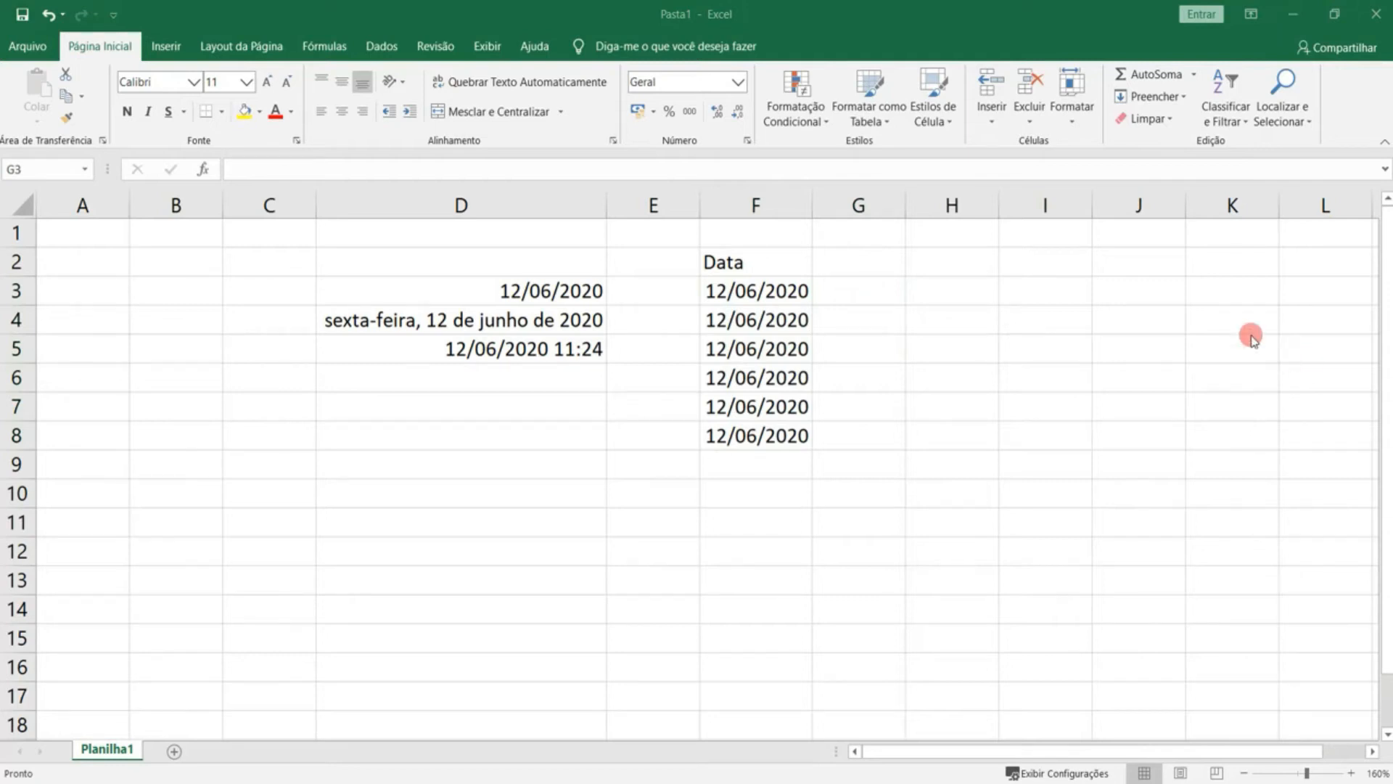
- Enter the column header "Vencimento" in G2 and autofit the width of column G
{"action": "left_click", "coordinate": [889, 261]}
{"action": "left_click", "coordinate": [889, 261]}
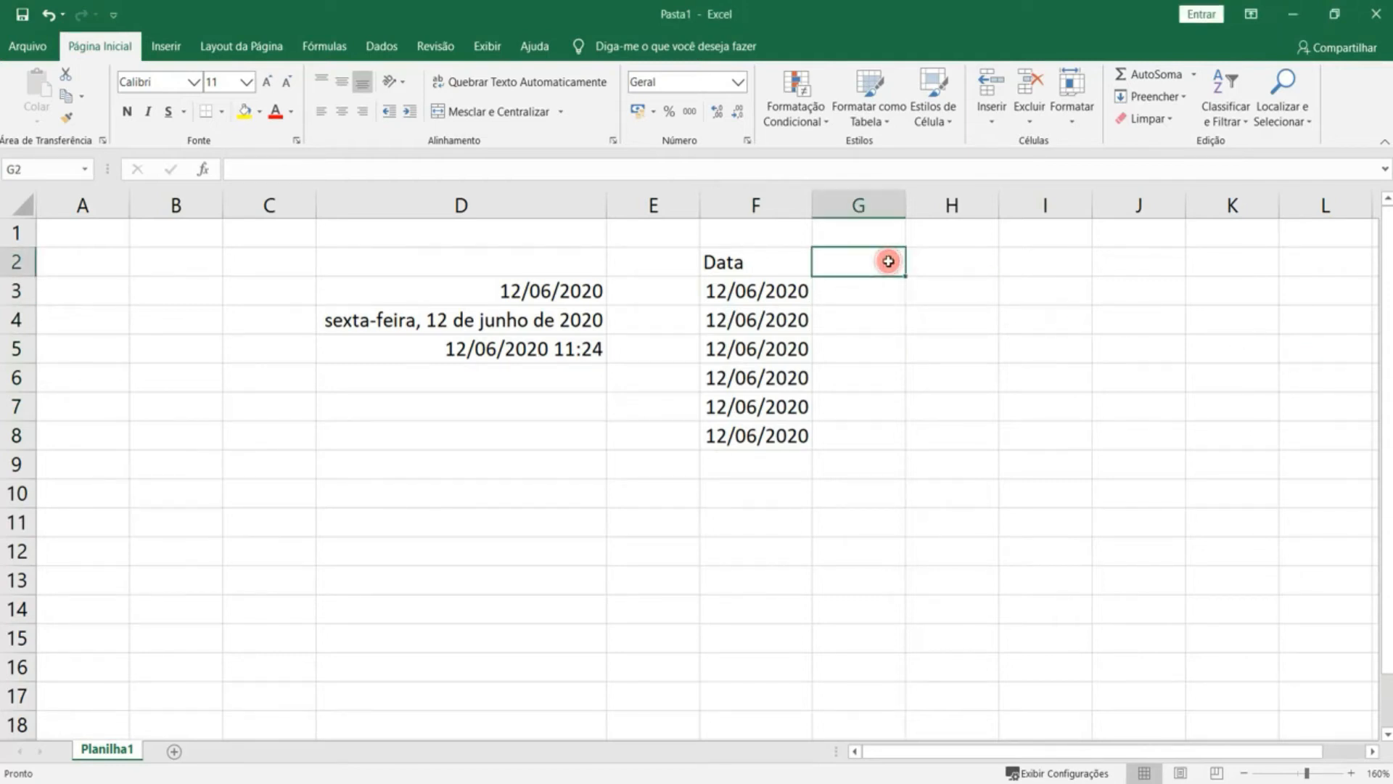
{"action": "type", "text": "Vencimento"}
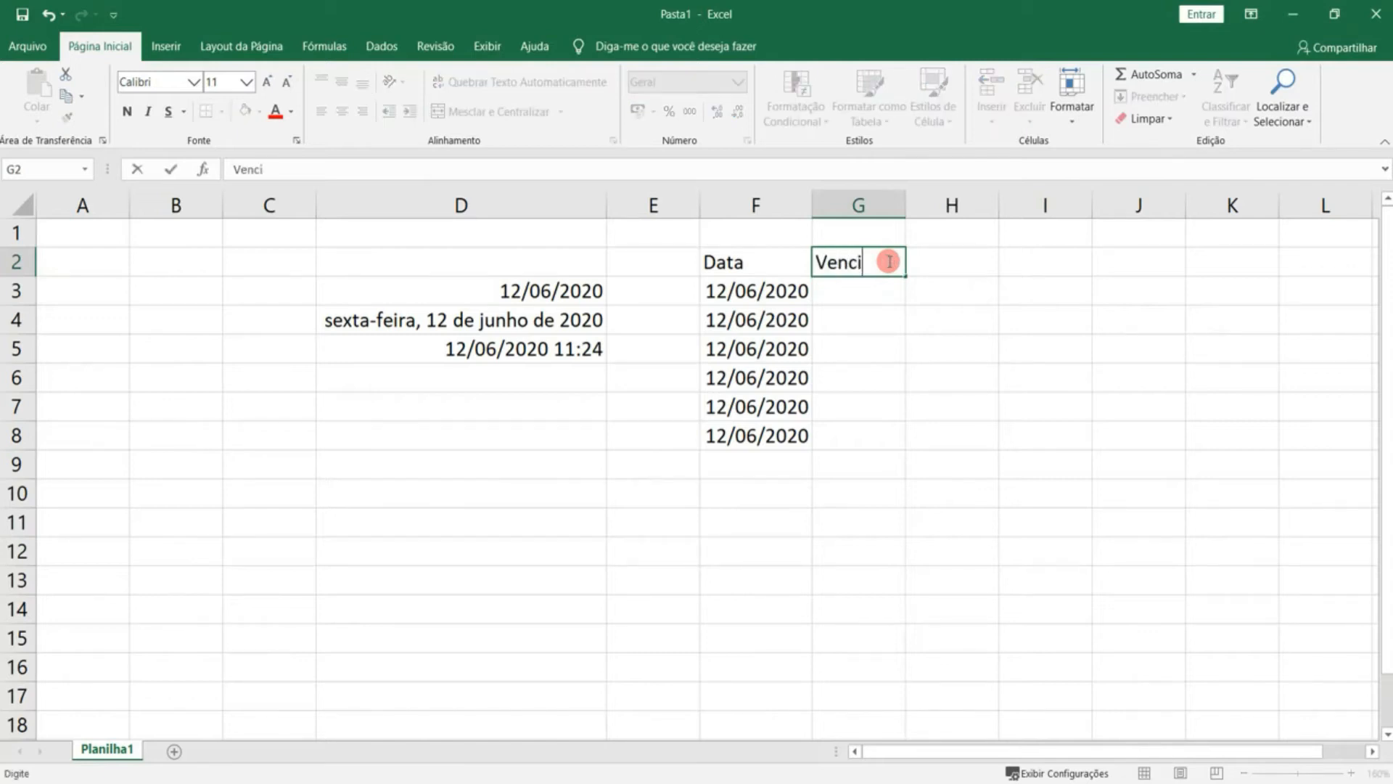
{"action": "key", "text": "Return"}
{"action": "double_click", "coordinate": [905, 204]}
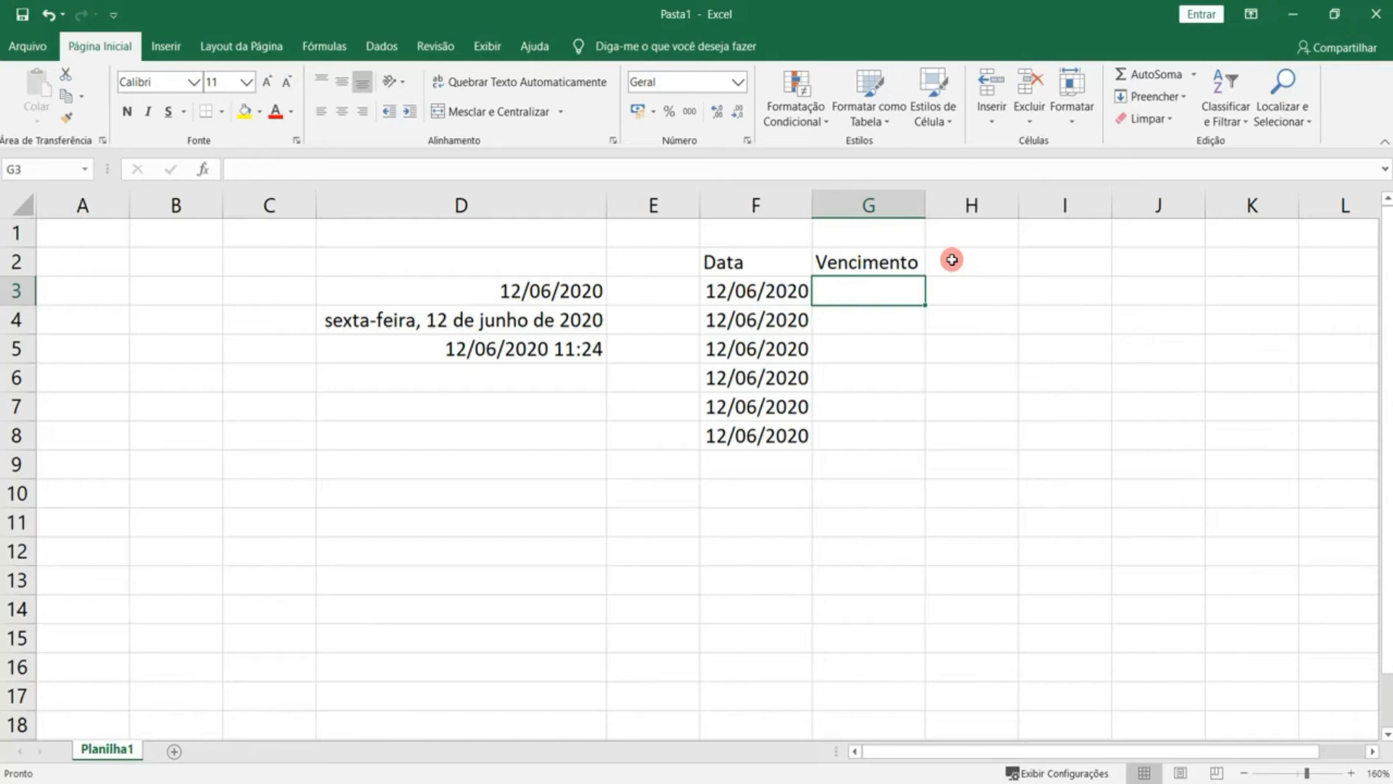
- Enter the due date 21/06/2020 in cell G3
{"action": "type", "text": "21/0"}
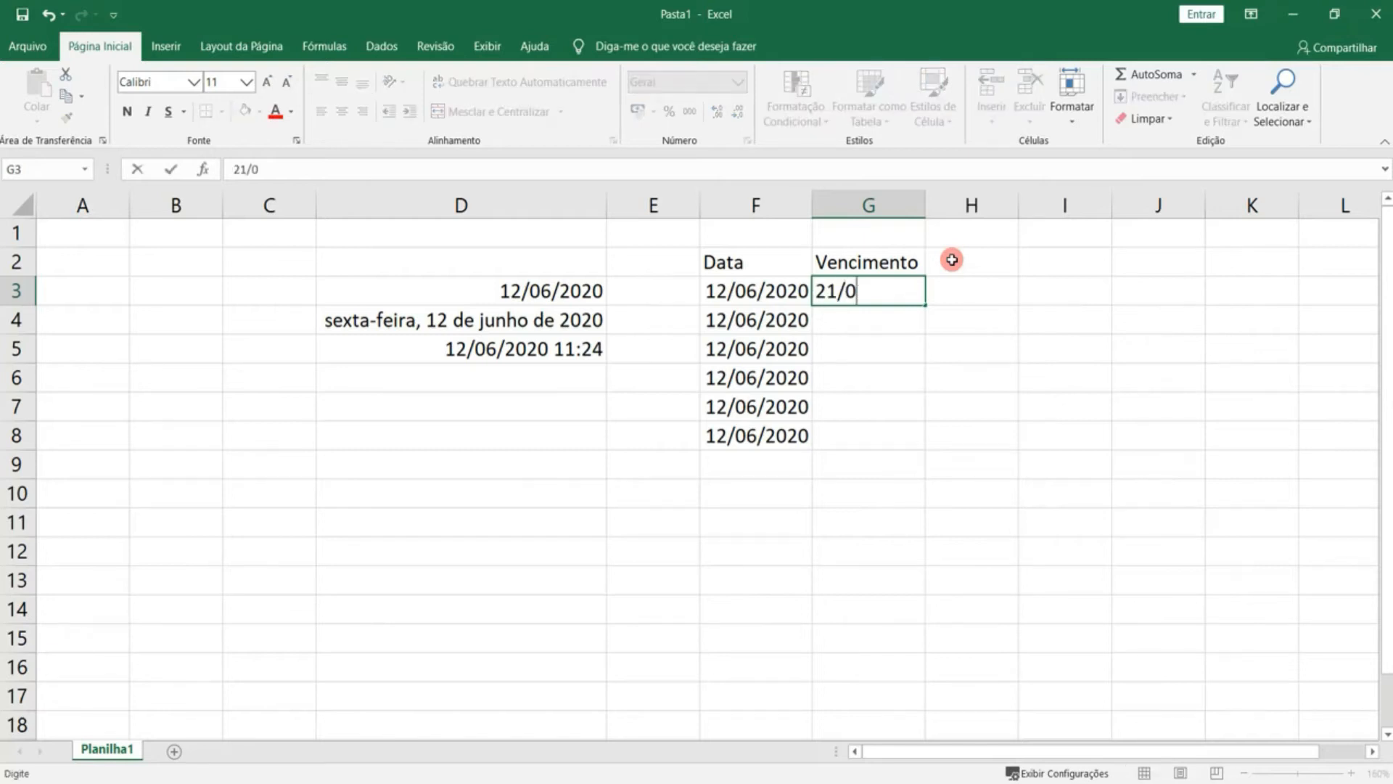
{"action": "type", "text": "6/2020"}
{"action": "key", "text": "Return"}
- Copy the due date from G3 into cells G4:G8
{"action": "key", "text": "Up"}
{"action": "key", "text": "ctrl+c"}
{"action": "key", "text": "Down"}
{"action": "key", "text": "shift+Down"}
{"action": "key", "text": "shift+Down"}
{"action": "key", "text": "shift+Down"}
{"action": "key", "text": "shift+Down"}
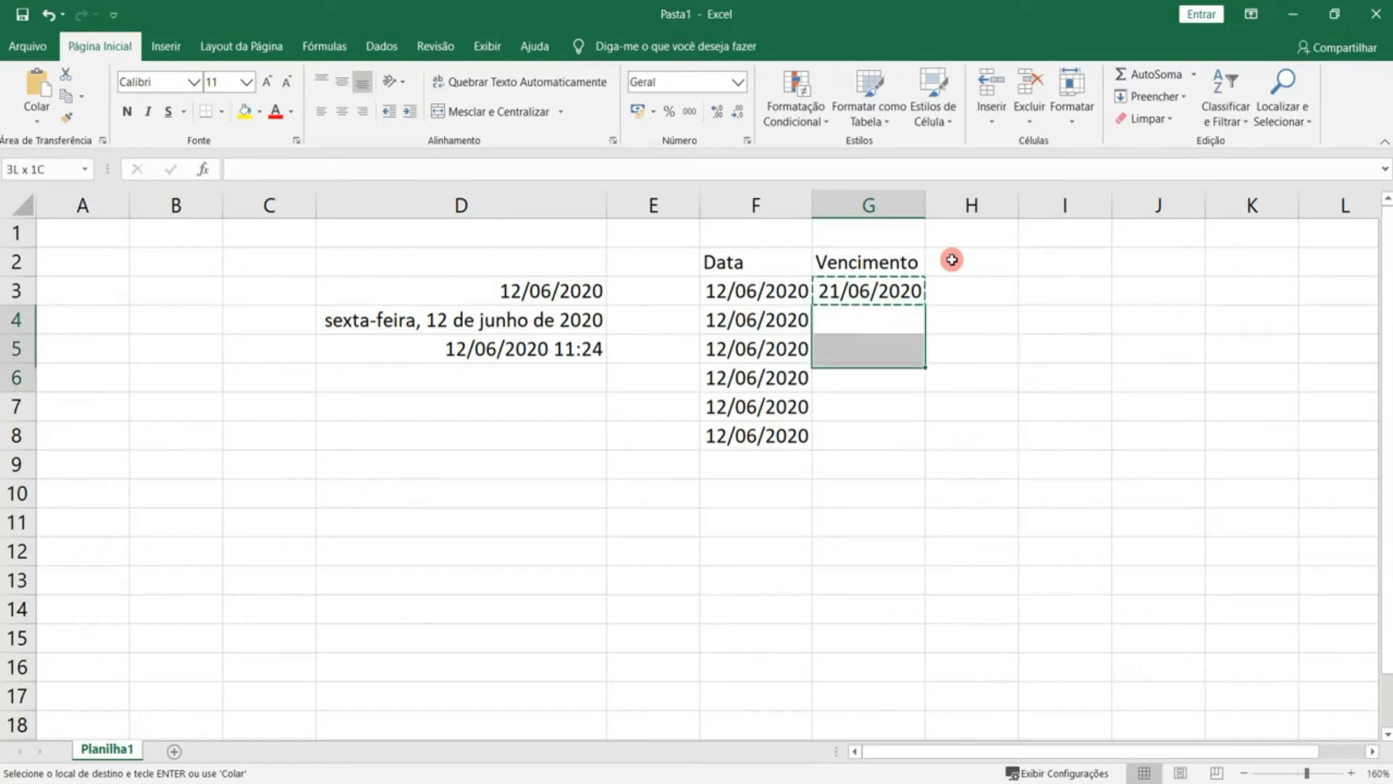
{"action": "key", "text": "ctrl+v"}
{"action": "key", "text": "Escape"}
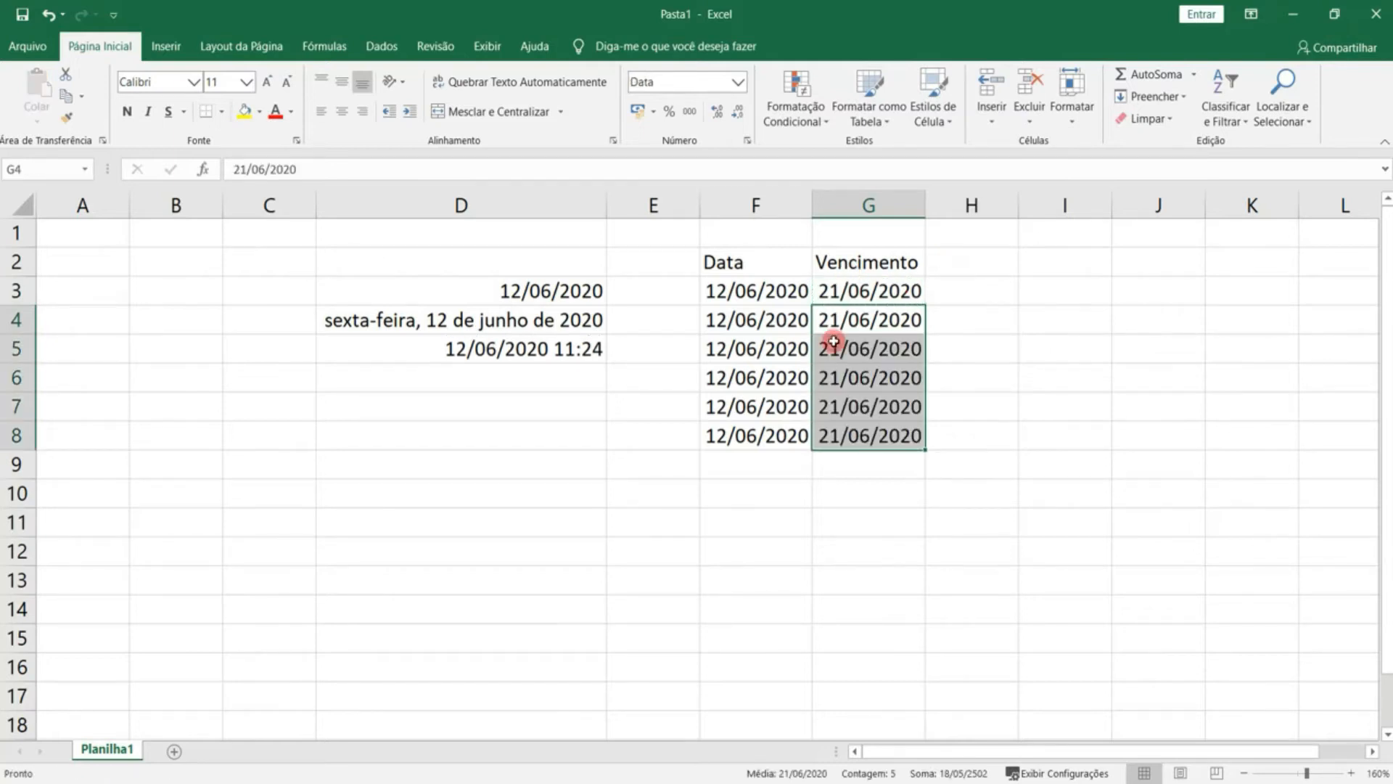
- Change the day of the due date in G4 so it reads 07/06/2020
{"action": "double_click", "coordinate": [839, 320]}
{"action": "key", "text": "BackSpace"}
{"action": "key", "text": "BackSpace"}
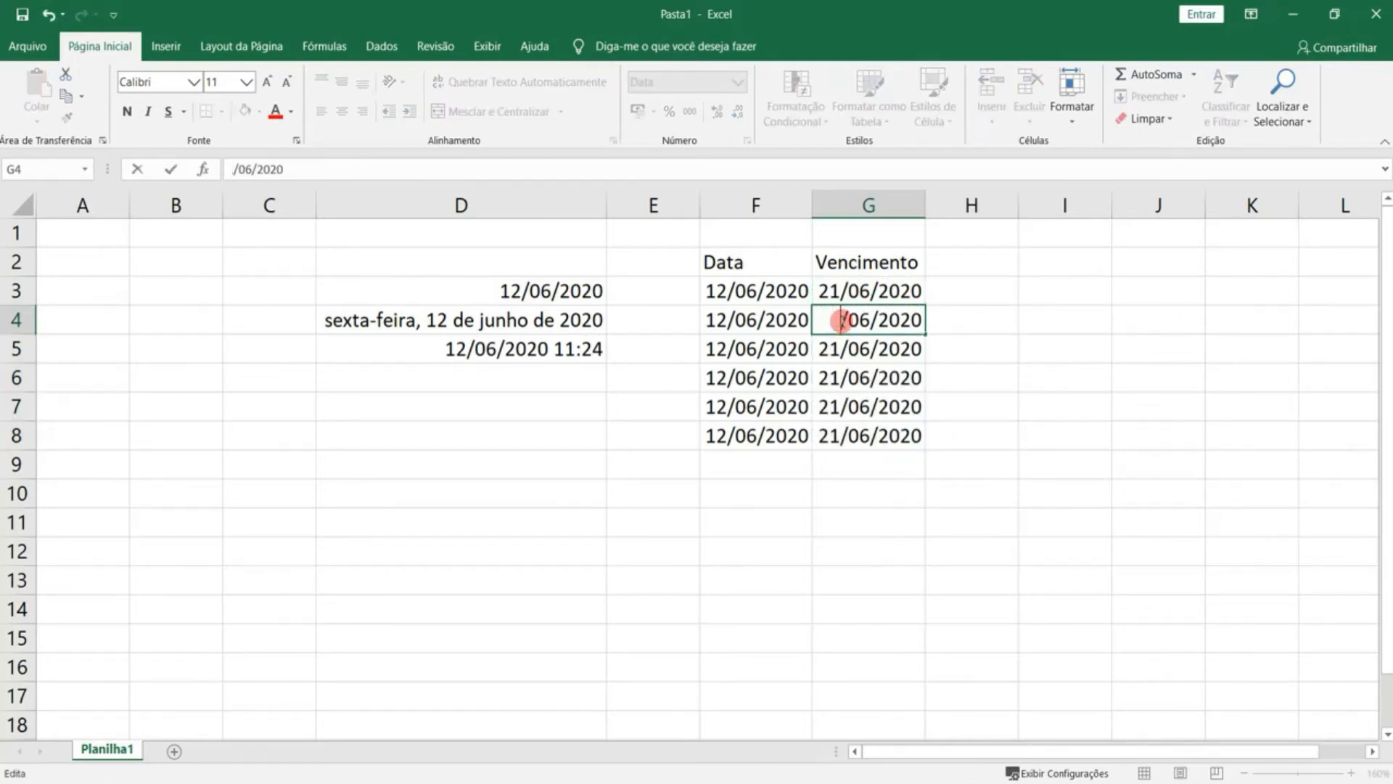
{"action": "type", "text": "07"}
{"action": "key", "text": "Return"}
- Change the day of the due date in G5 so it reads 14/06/2020
{"action": "key", "text": "F2"}
{"action": "key", "text": "Left"}
{"action": "key", "text": "Left"}
{"action": "key", "text": "Left"}
{"action": "key", "text": "Left"}
{"action": "key", "text": "Left"}
{"action": "key", "text": "Left"}
{"action": "key", "text": "Left"}
{"action": "key", "text": "Left"}
{"action": "key", "text": "BackSpace"}
{"action": "key", "text": "BackSpace"}
{"action": "type", "text": "14"}
{"action": "key", "text": "Return"}
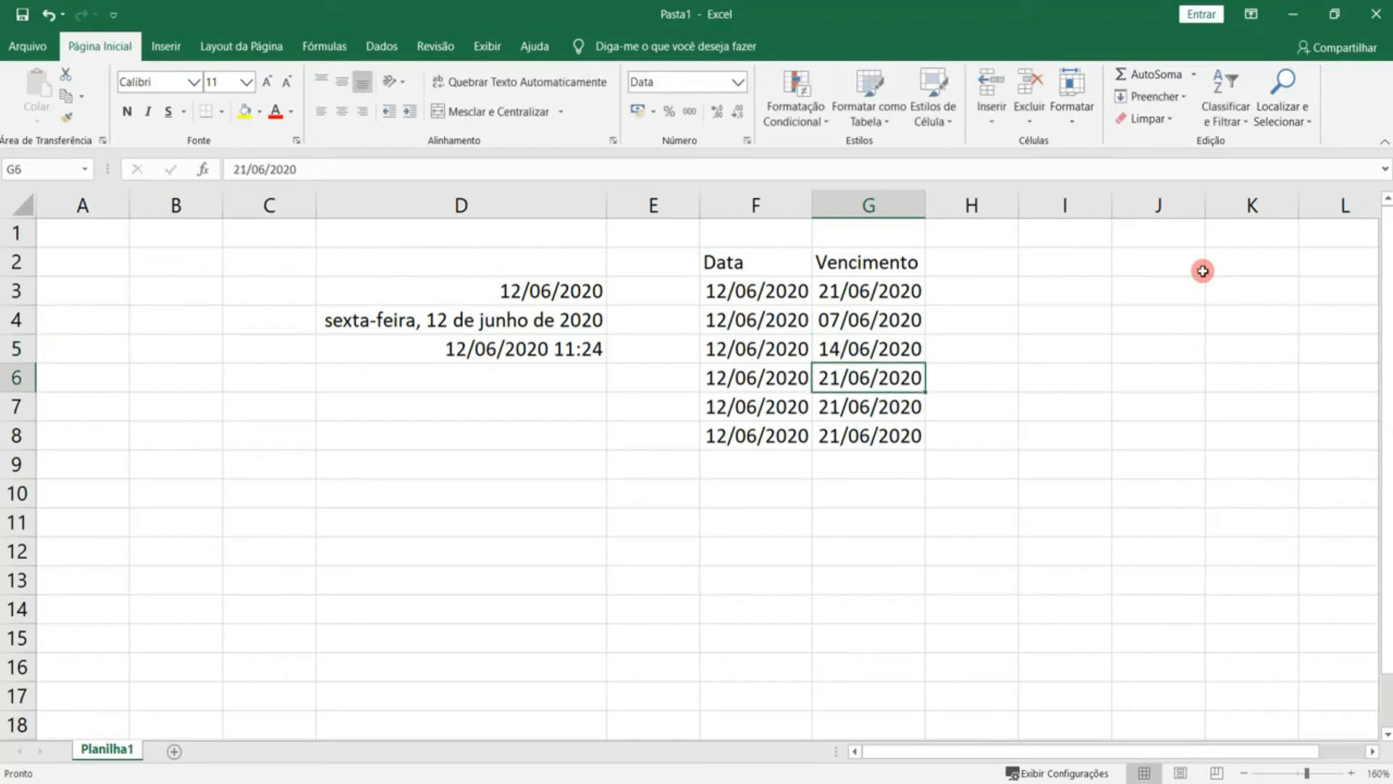
- Change the day of the due date in G6 so it reads 30/06/2020
{"action": "key", "text": "F2"}
{"action": "key", "text": "Left"}
{"action": "key", "text": "Left"}
{"action": "key", "text": "Left"}
{"action": "key", "text": "Left"}
{"action": "key", "text": "Left"}
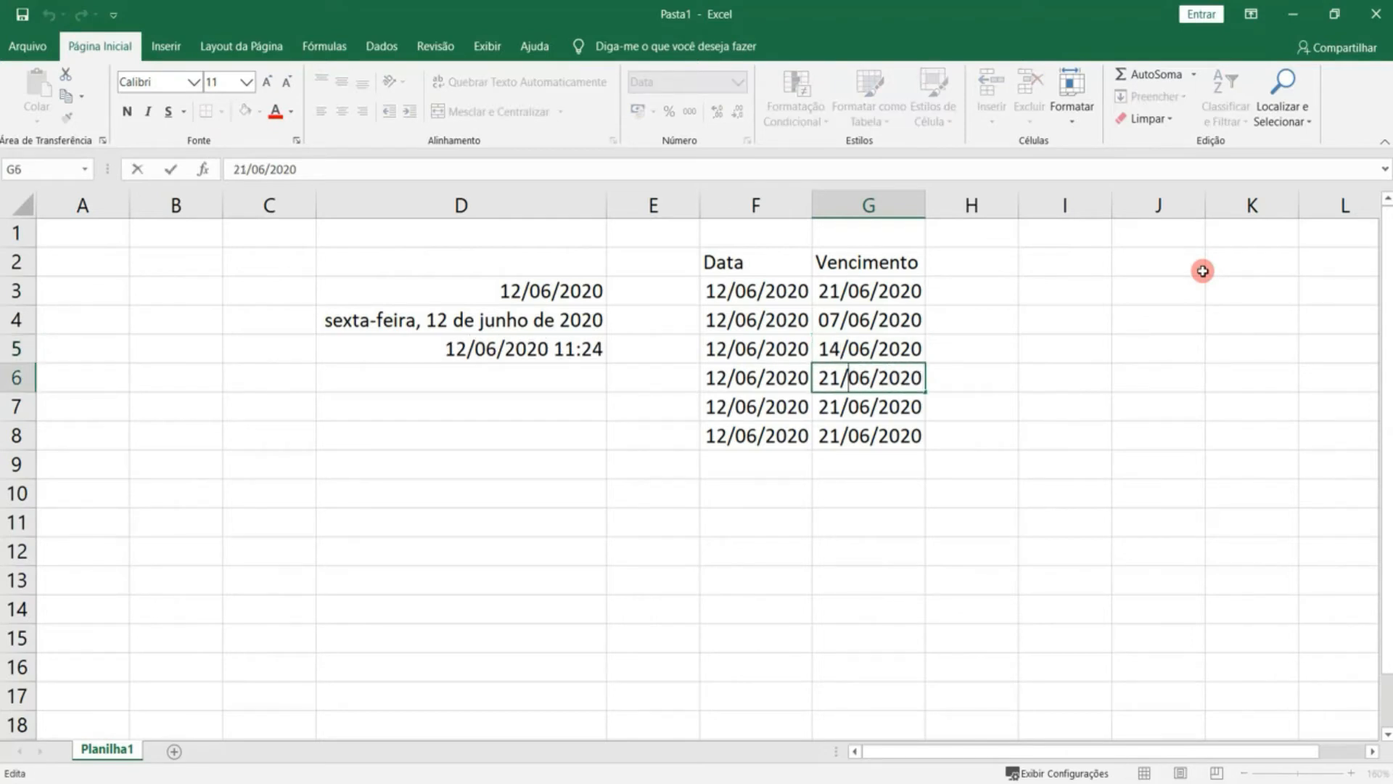
{"action": "key", "text": "BackSpace"}
{"action": "key", "text": "BackSpace"}
{"action": "type", "text": "30"}
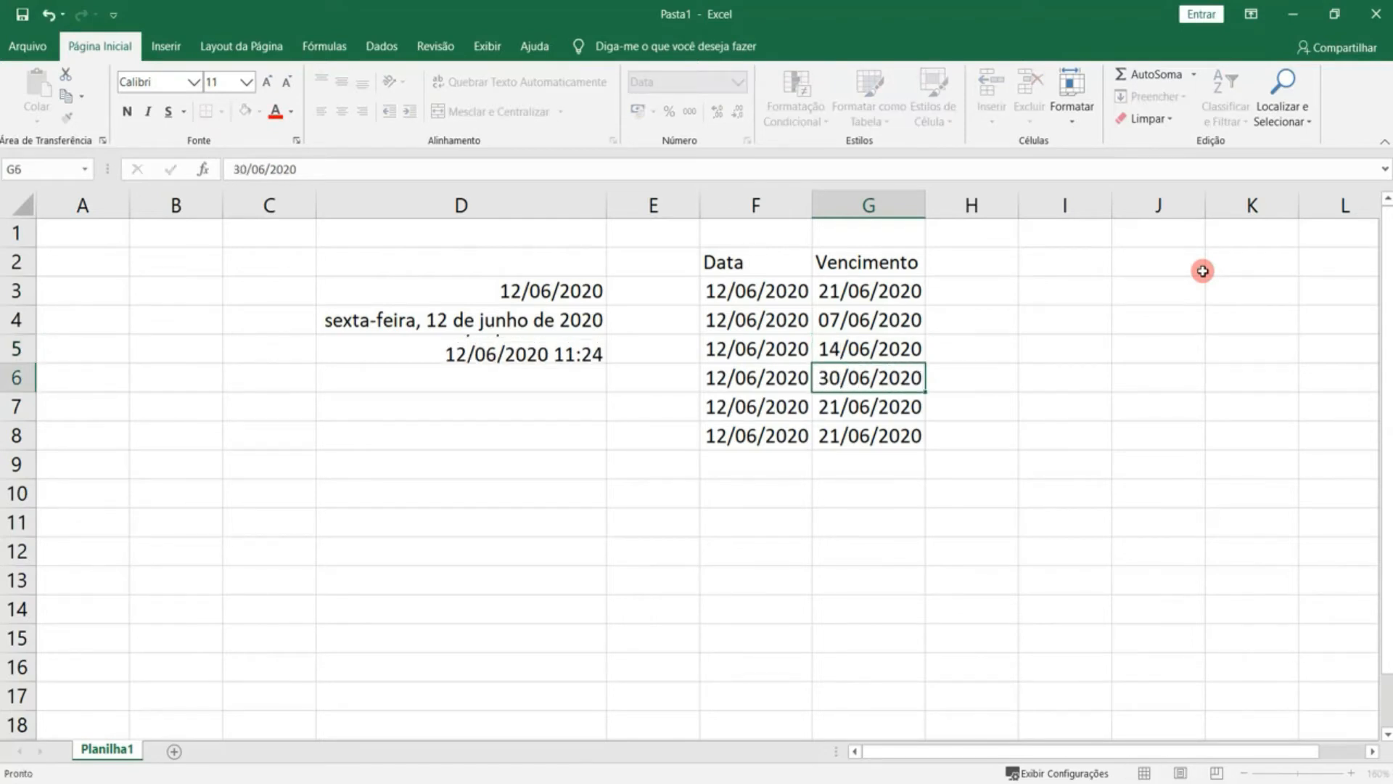
{"action": "key", "text": "Return"}
- Change the day of the due date in G7 so it reads 01/06/2020
{"action": "key", "text": "F2"}
{"action": "key", "text": "Home"}
{"action": "key", "text": "Delete"}
{"action": "key", "text": "Delete"}
{"action": "type", "text": "01"}
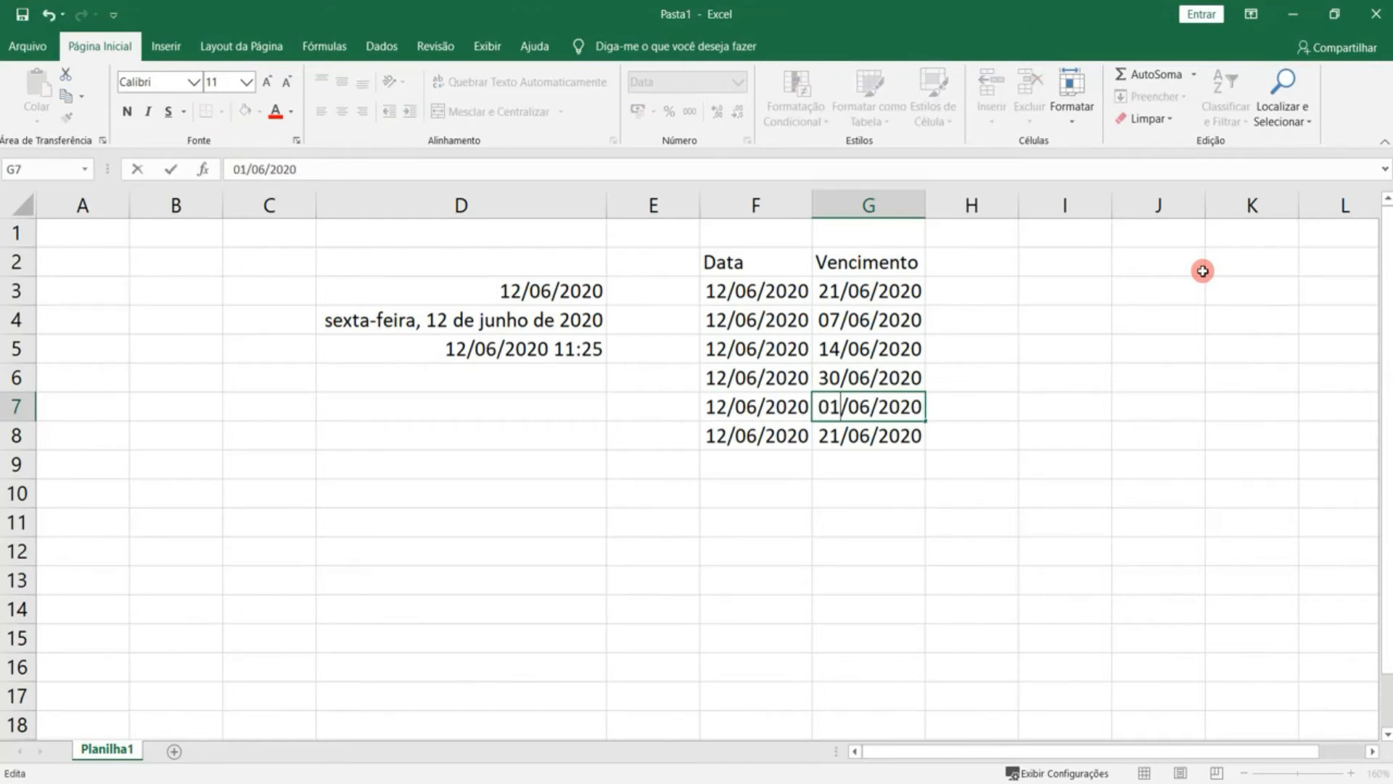
{"action": "key", "text": "Return"}
- Change the day of the due date in G8 so it reads 12/06/2020
{"action": "key", "text": "F2"}
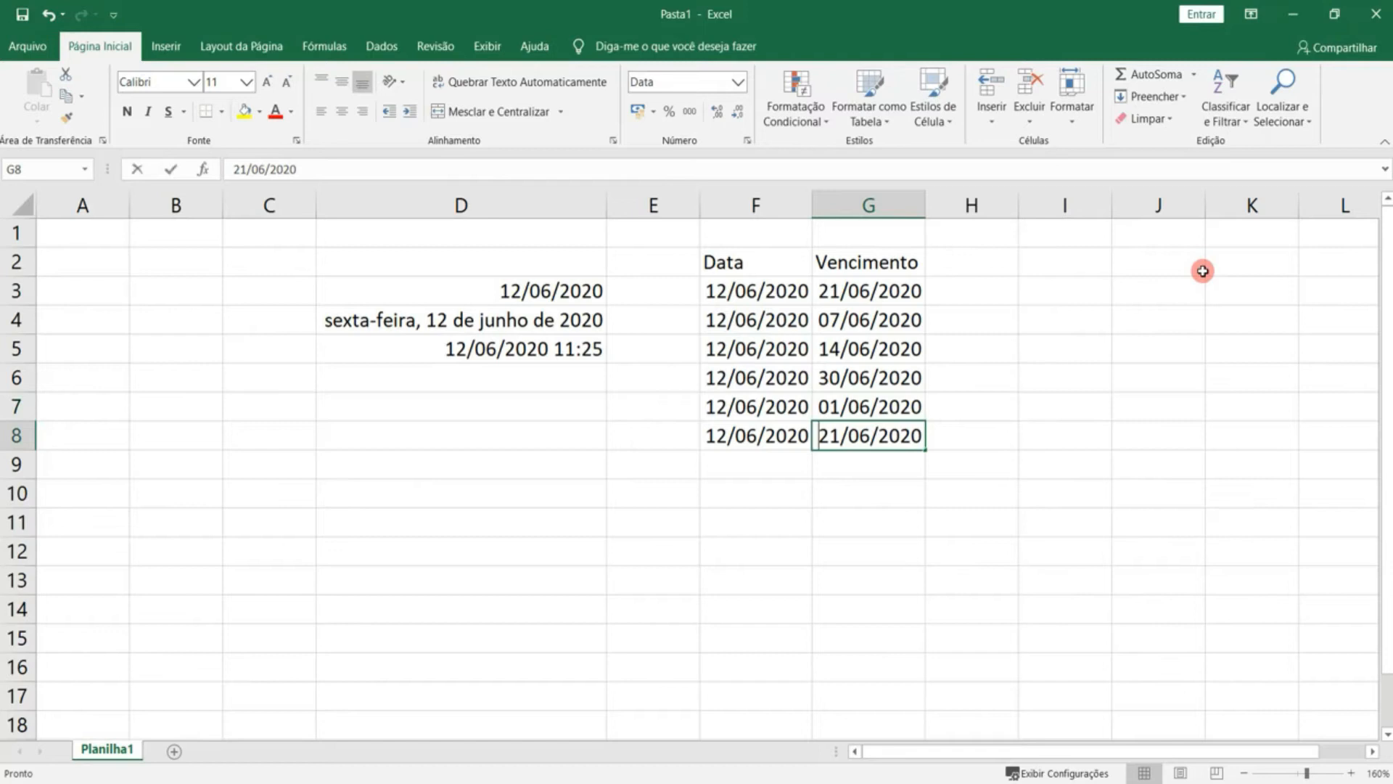
{"action": "key", "text": "Home"}
{"action": "key", "text": "Delete"}
{"action": "key", "text": "Delete"}
{"action": "type", "text": "12"}
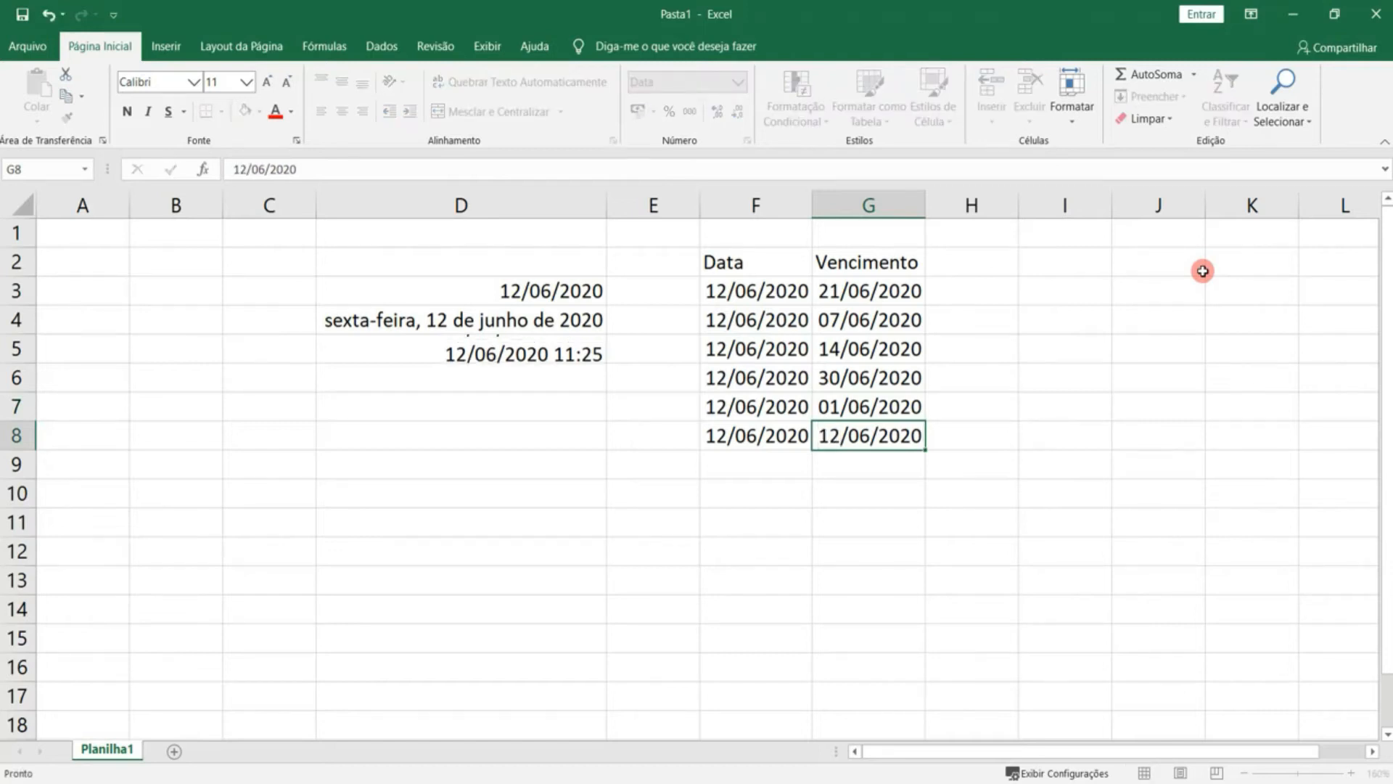
{"action": "key", "text": "Return"}
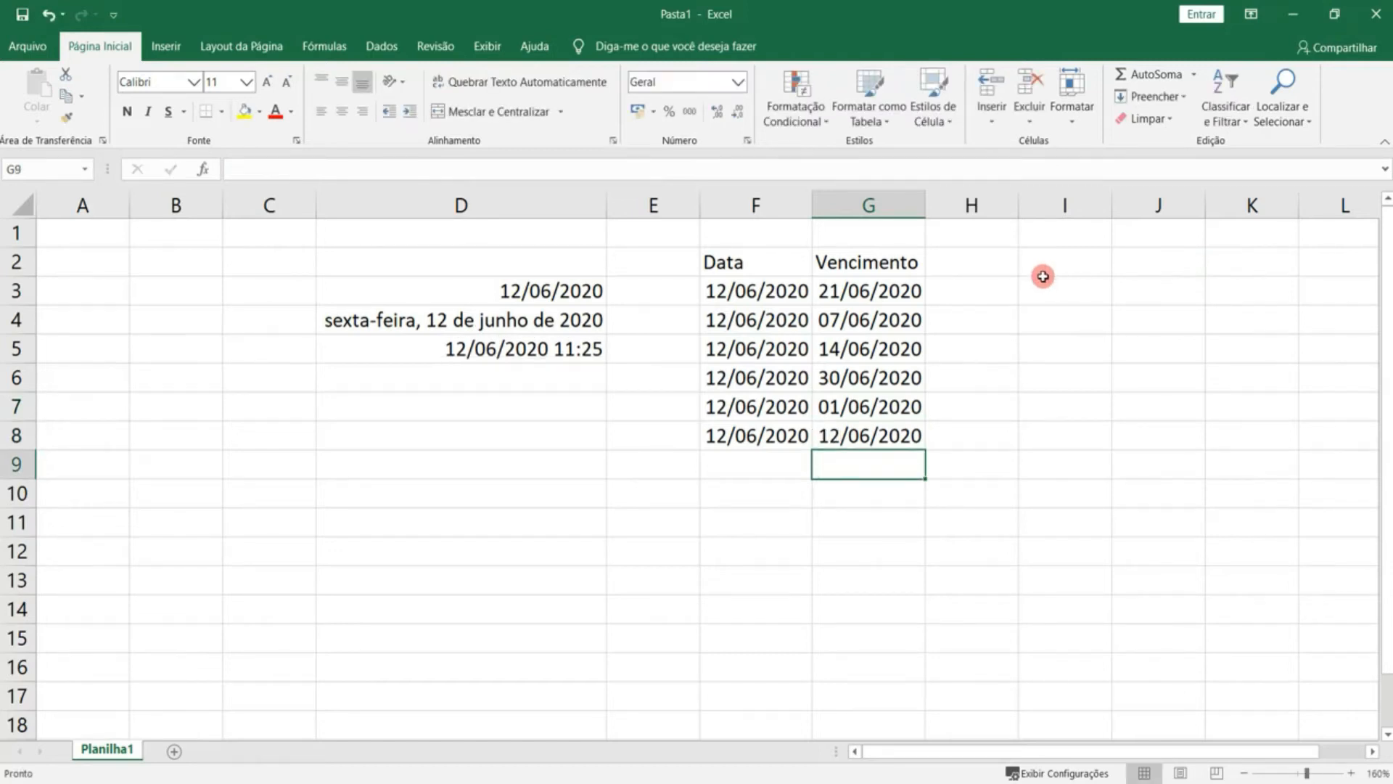
- Enter the column header "Dias a vencer" in H2 and autofit the width of column H
{"action": "left_click", "coordinate": [994, 271]}
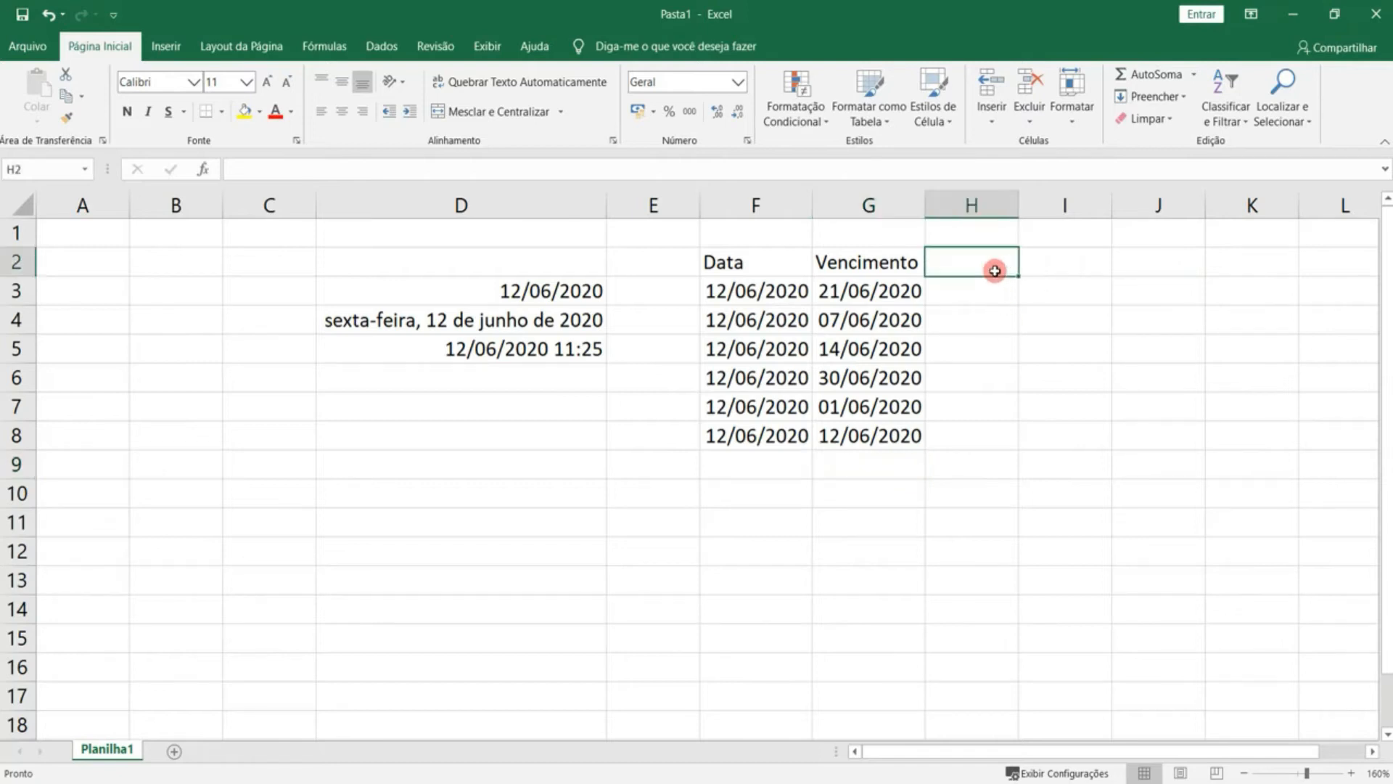
{"action": "type", "text": "Dias"}
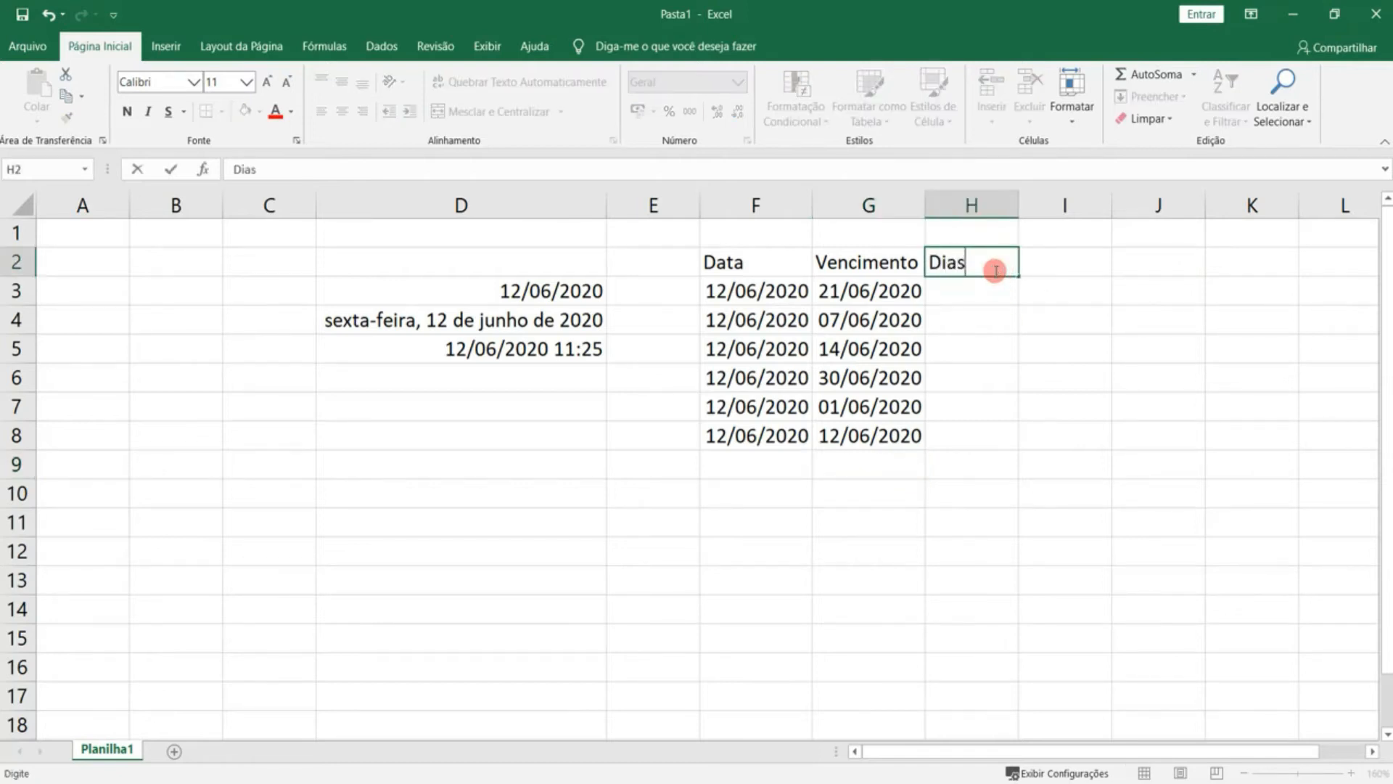
{"action": "type", "text": " a vencer"}
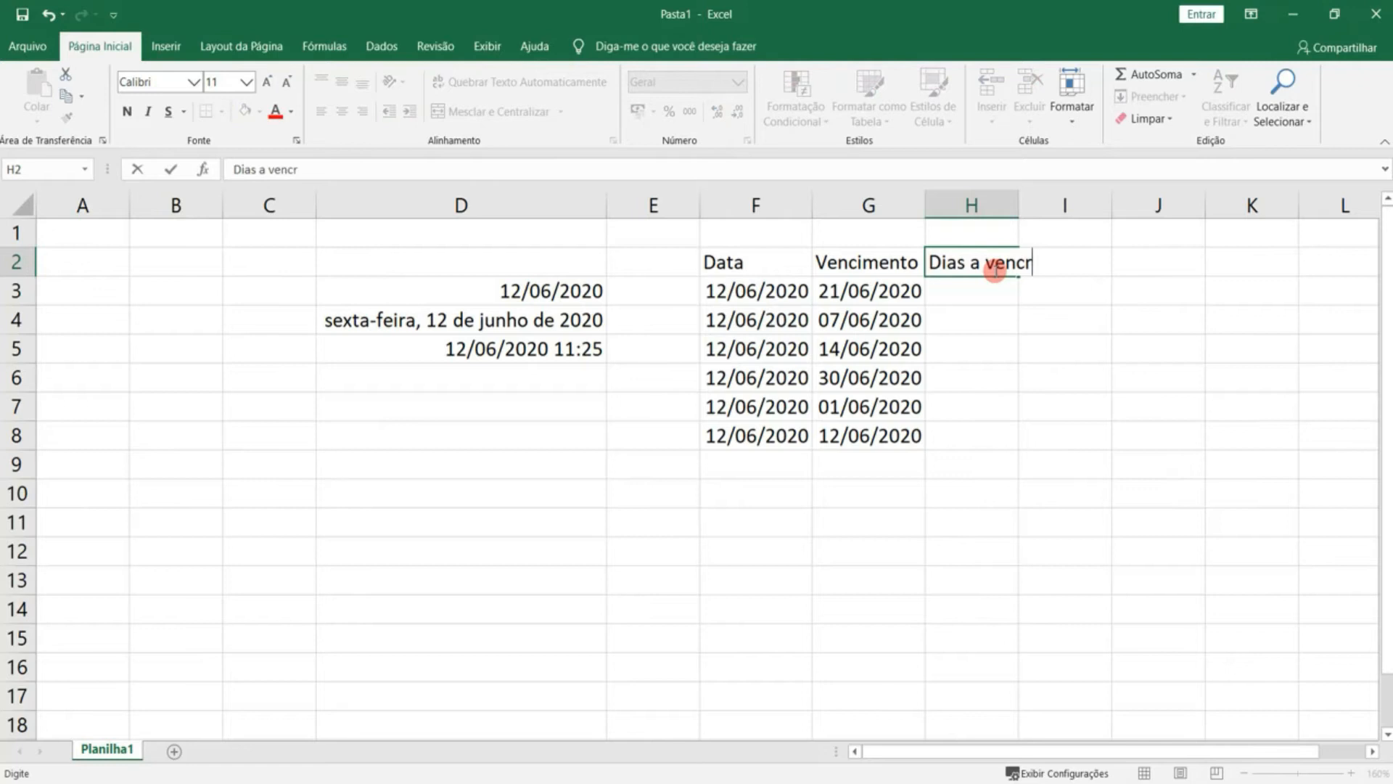
{"action": "key", "text": "Return"}
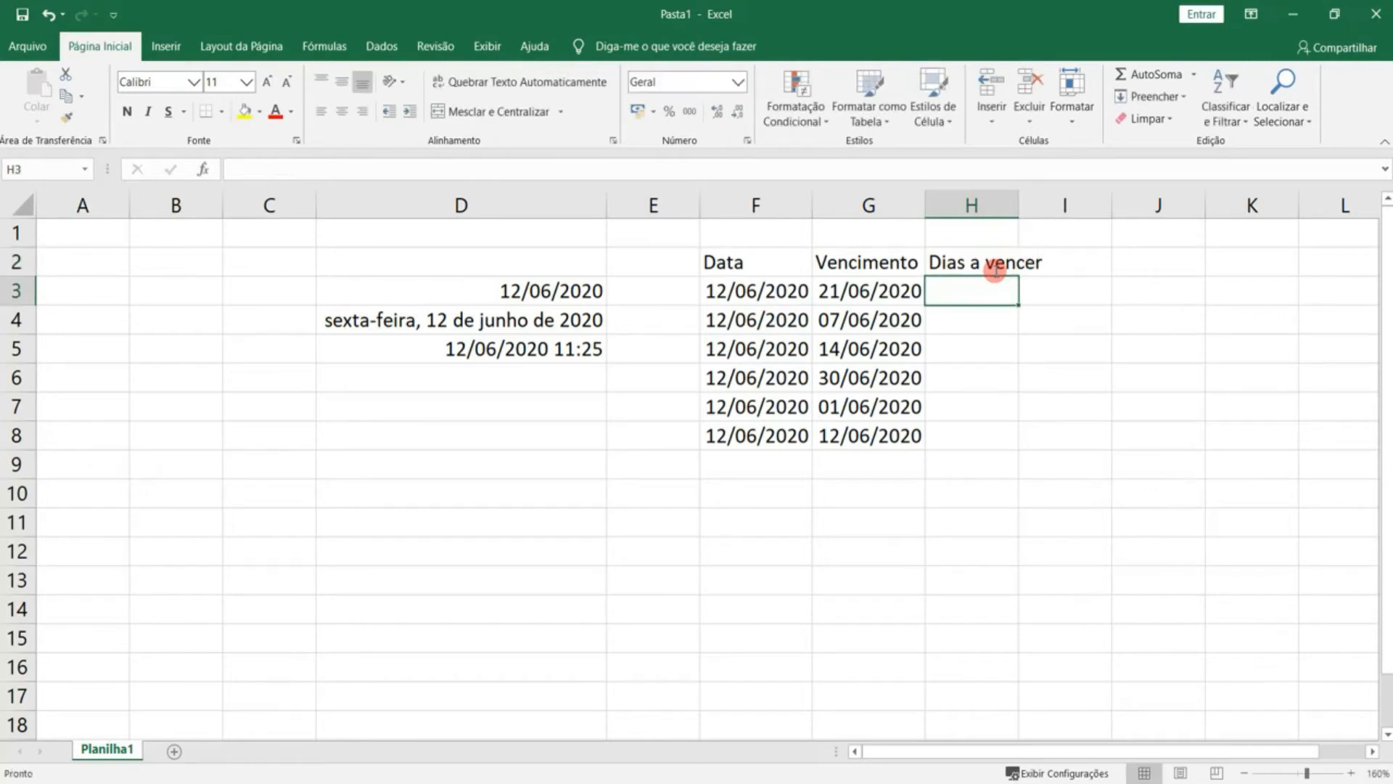
{"action": "double_click", "coordinate": [1018, 204]}
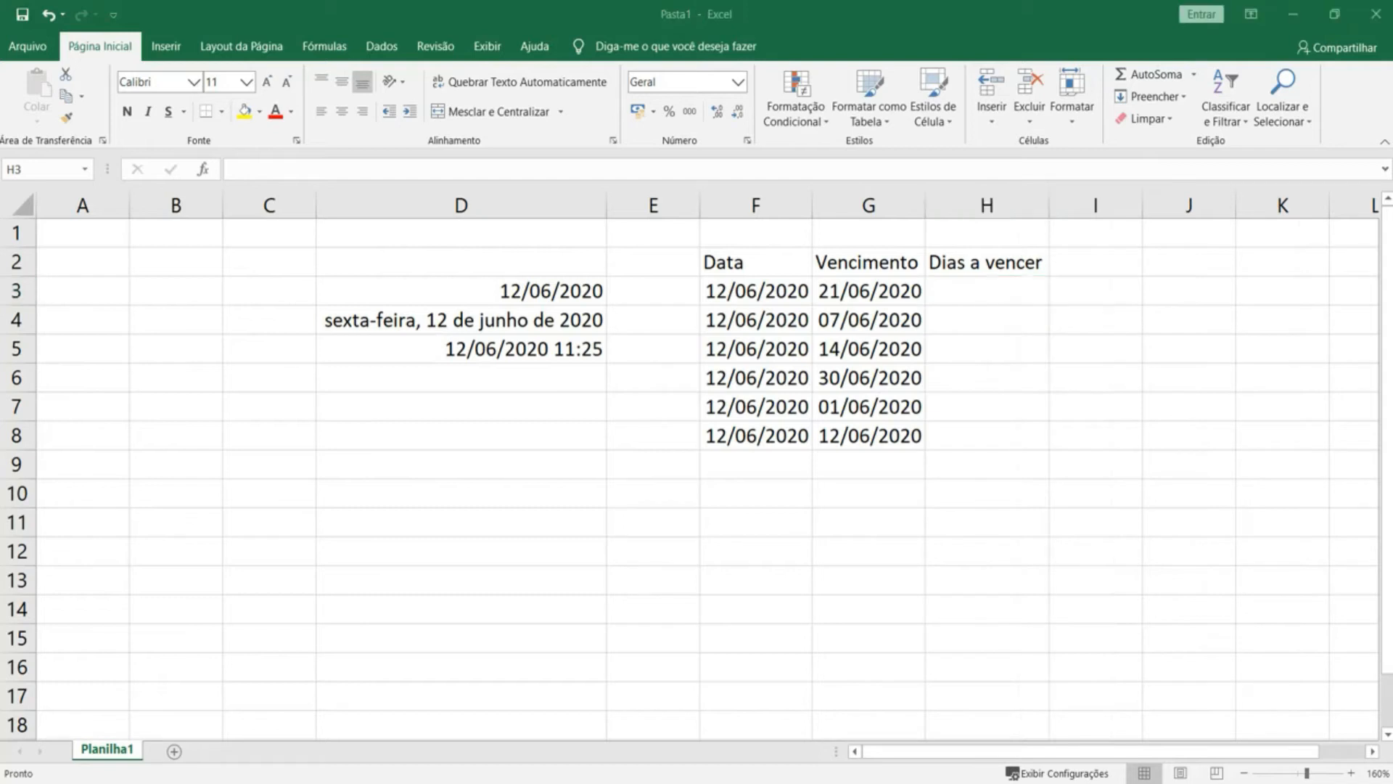
- Enter the formula =G3-F3 in H3 to calculate the days between the current date and the due date
{"action": "left_click", "coordinate": [998, 290]}
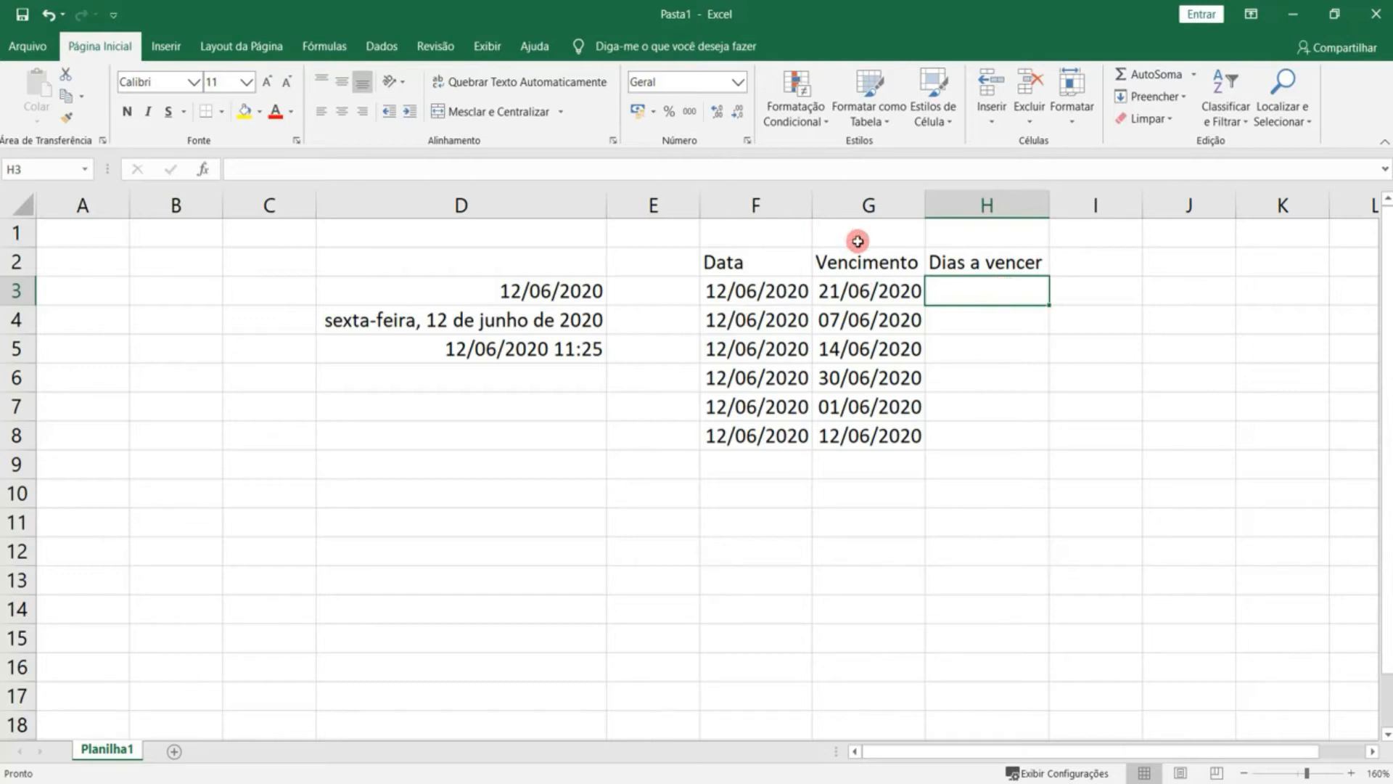
{"action": "type", "text": "="}
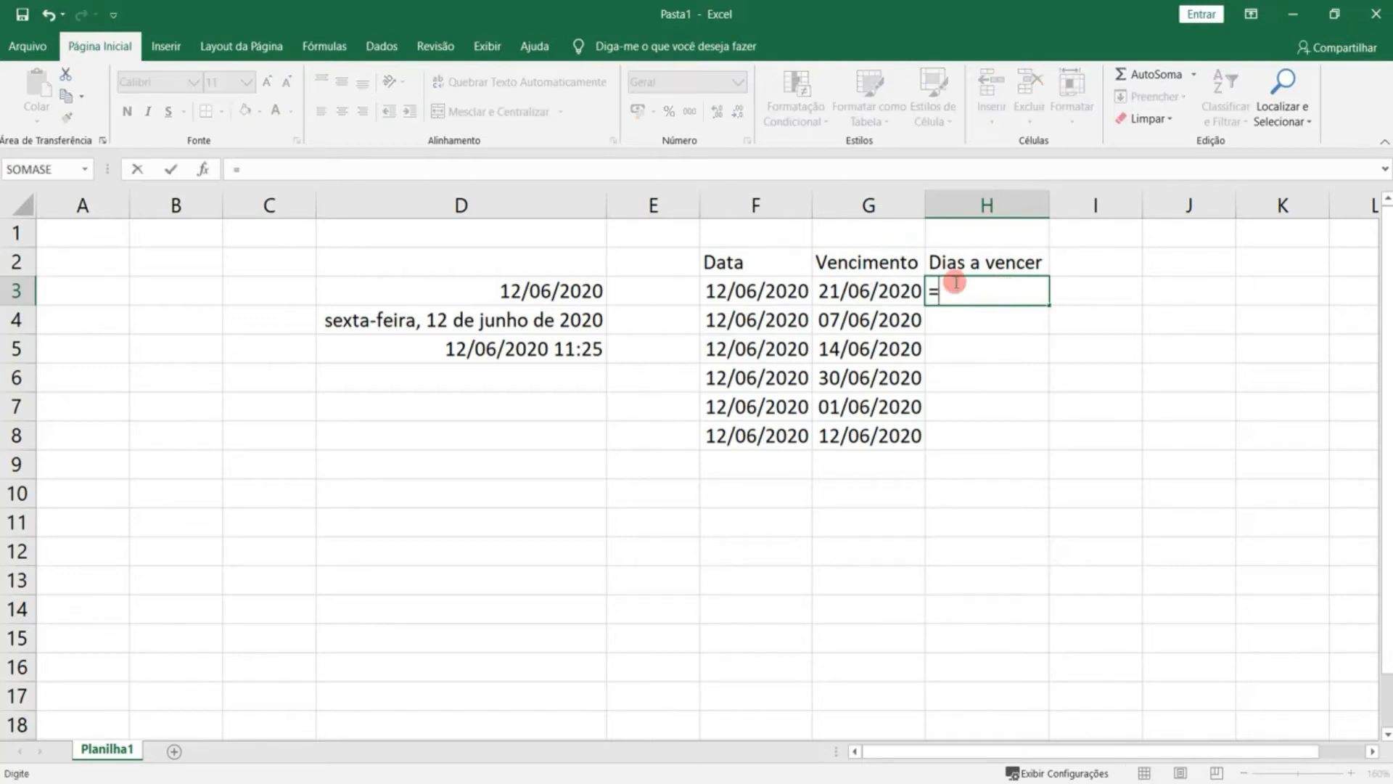
{"action": "left_click", "coordinate": [882, 291]}
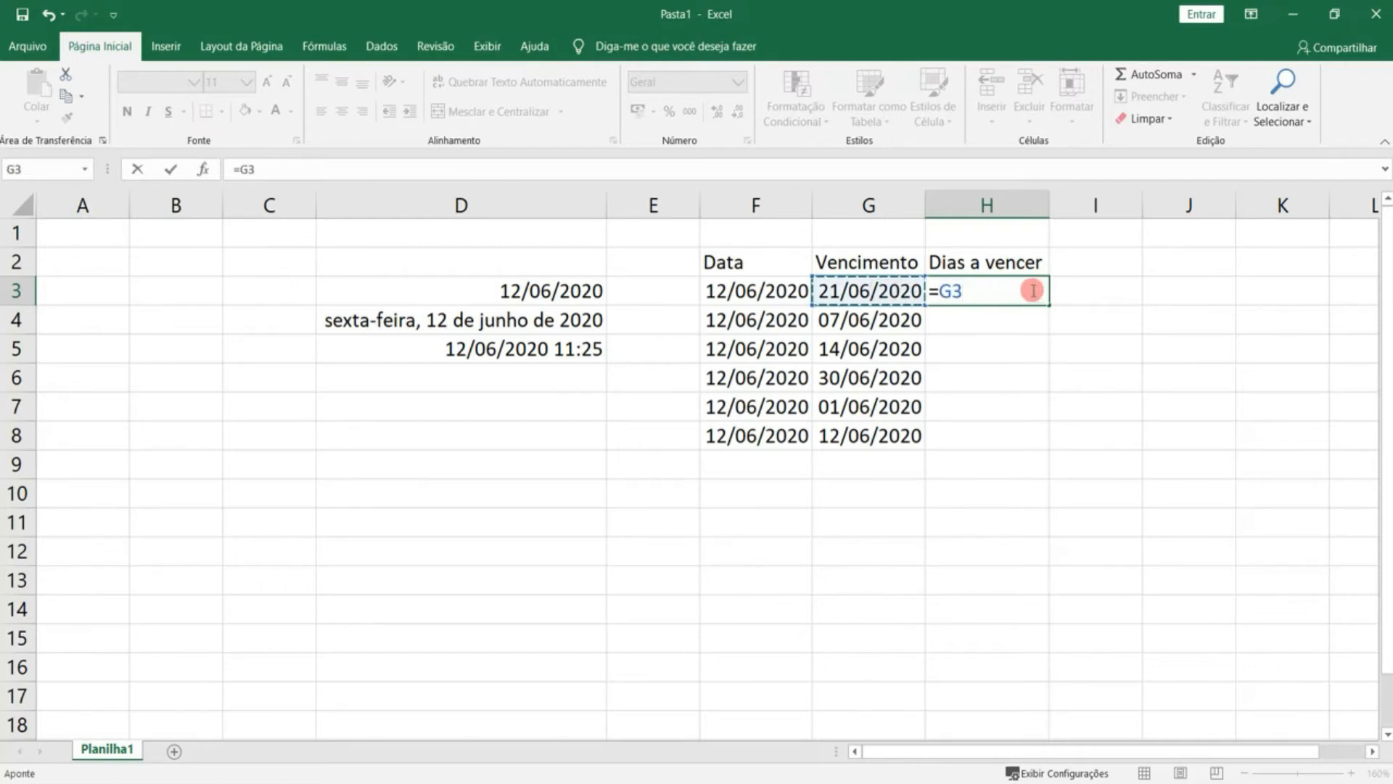
{"action": "type", "text": "-"}
{"action": "left_click", "coordinate": [774, 295]}
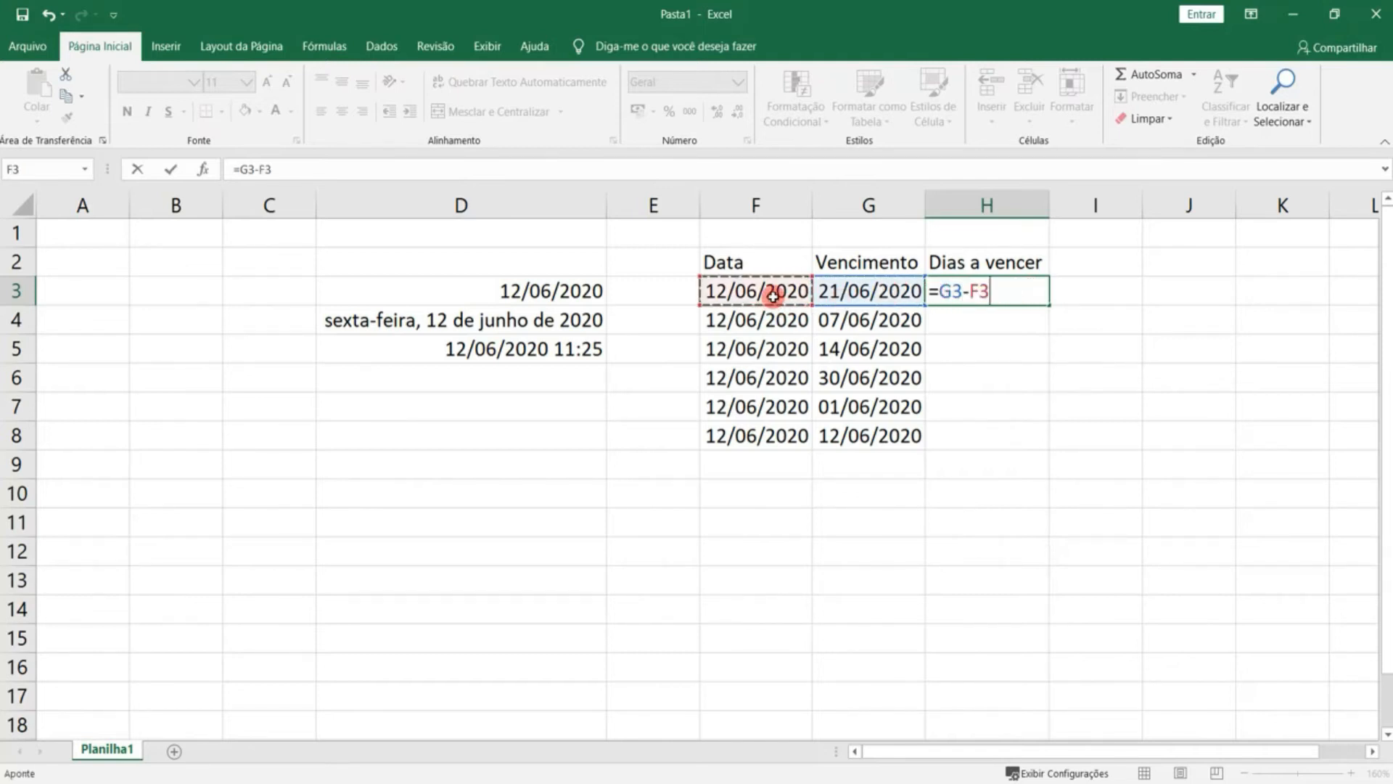
{"action": "key", "text": "Return"}
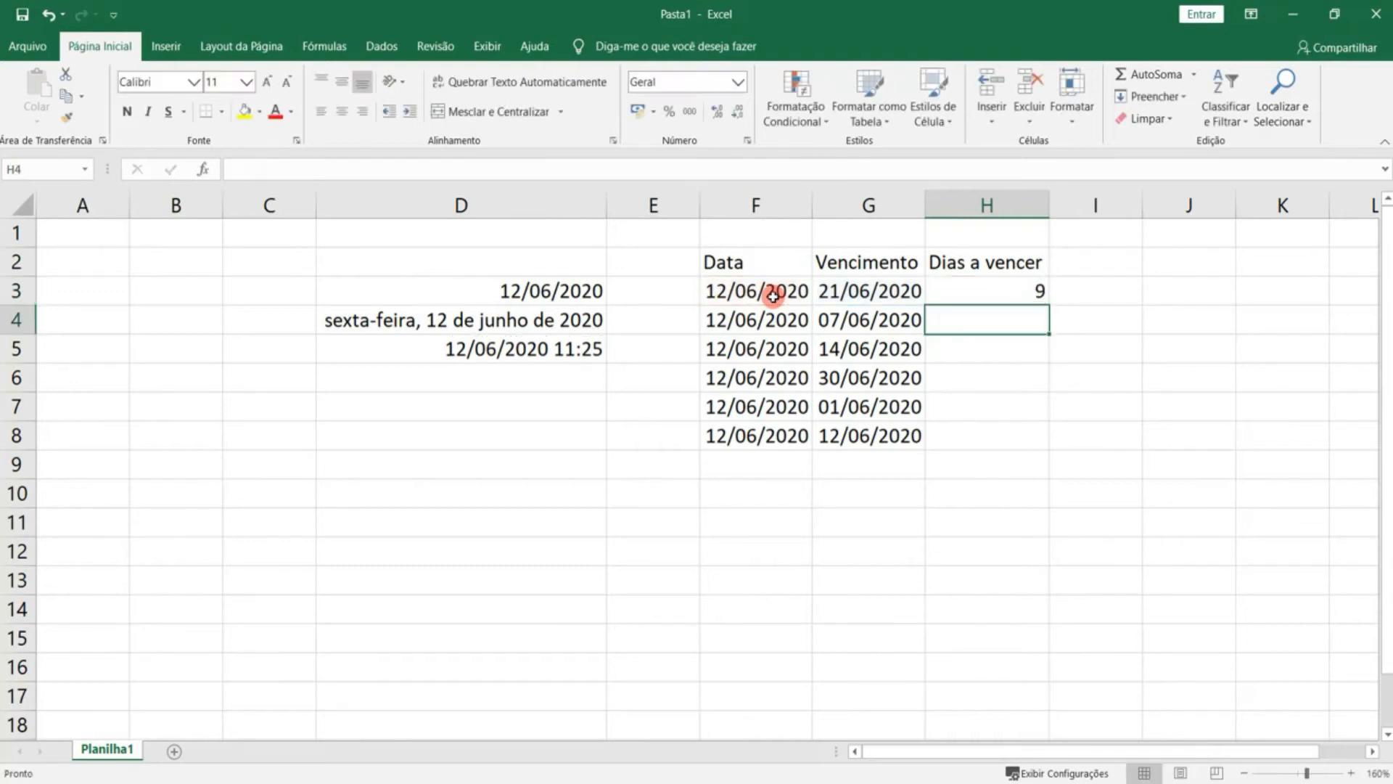
- Copy the day-difference formula from H3 into H4:H8
{"action": "left_click", "coordinate": [1019, 287]}
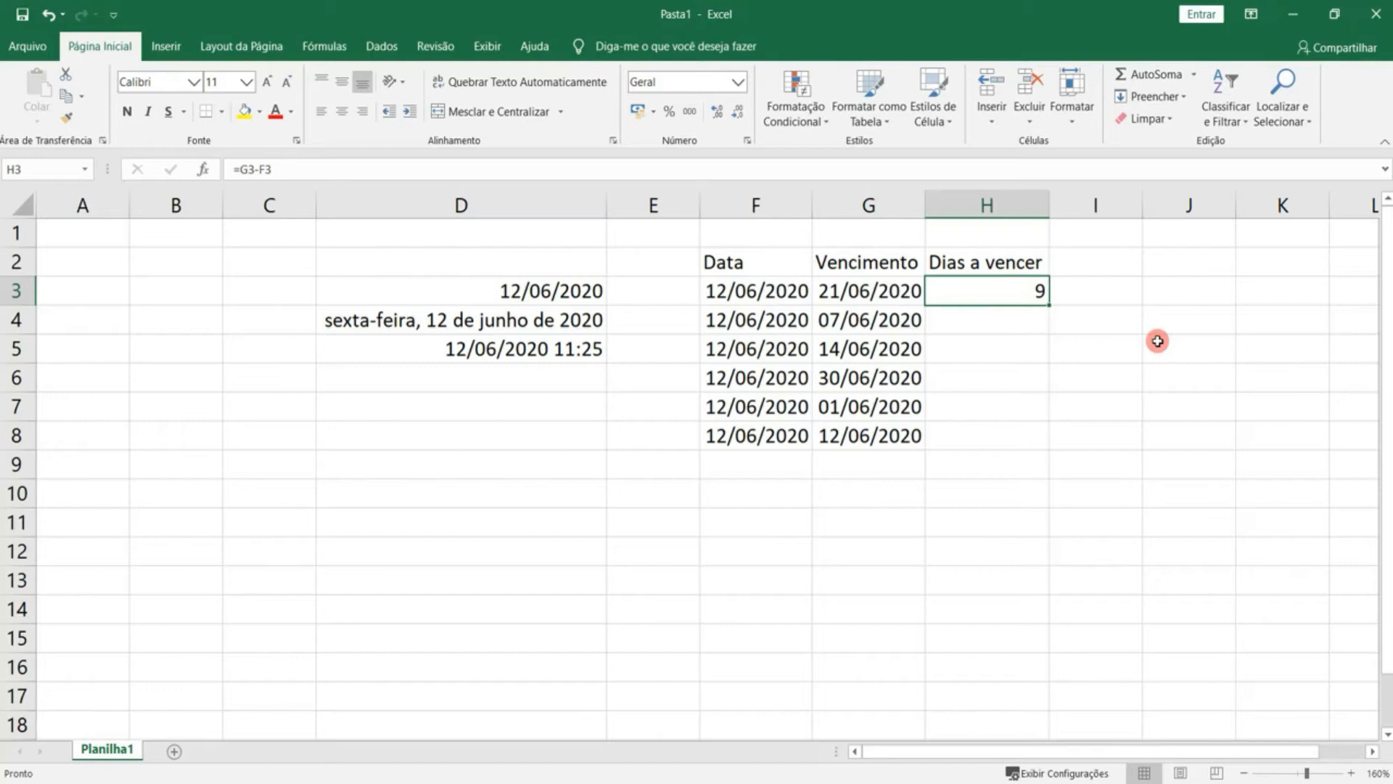
{"action": "key", "text": "ctrl+c"}
{"action": "left_click_drag", "start_coordinate": [1016, 319], "coordinate": [1017, 433]}
{"action": "key", "text": "ctrl+v"}
{"action": "key", "text": "Escape"}
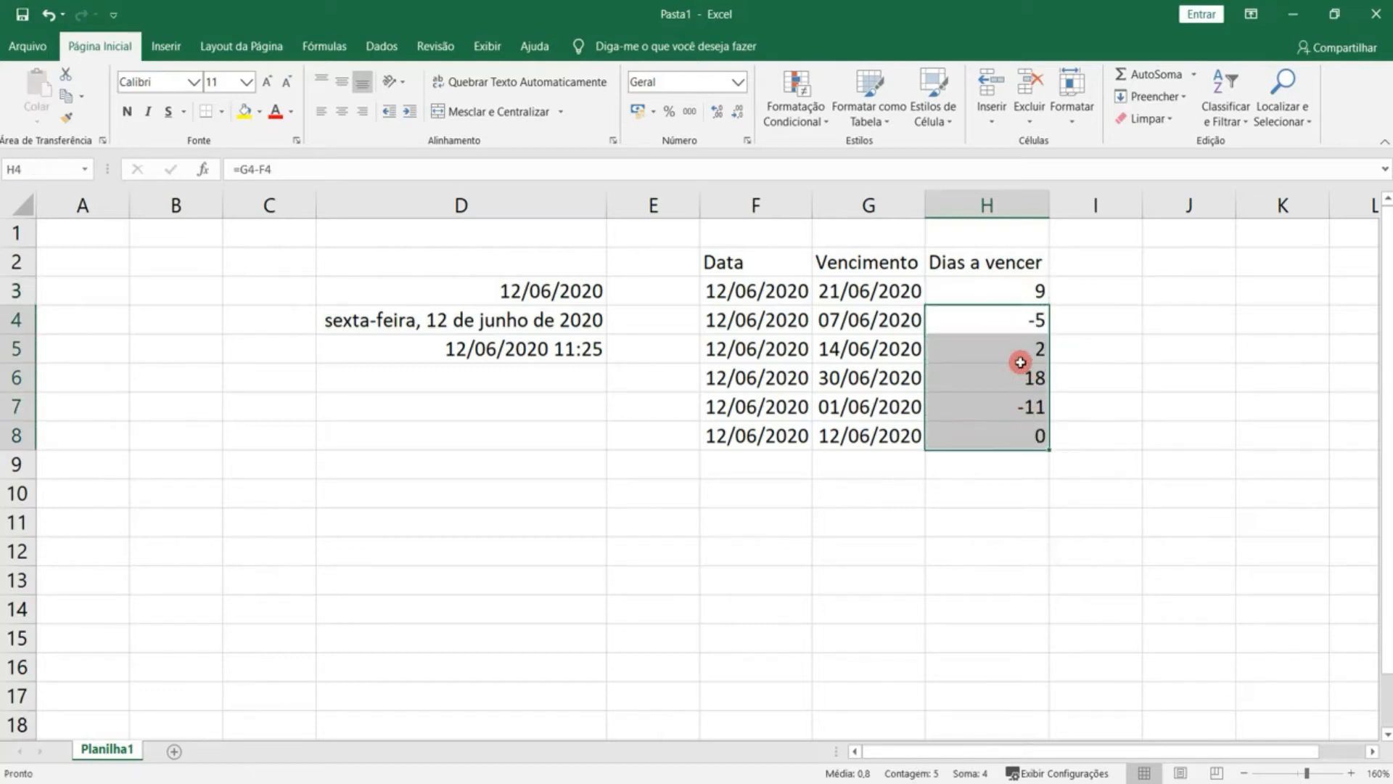
- Examine the calculated days in column H row by row against their due dates
{"action": "left_click", "coordinate": [913, 314]}
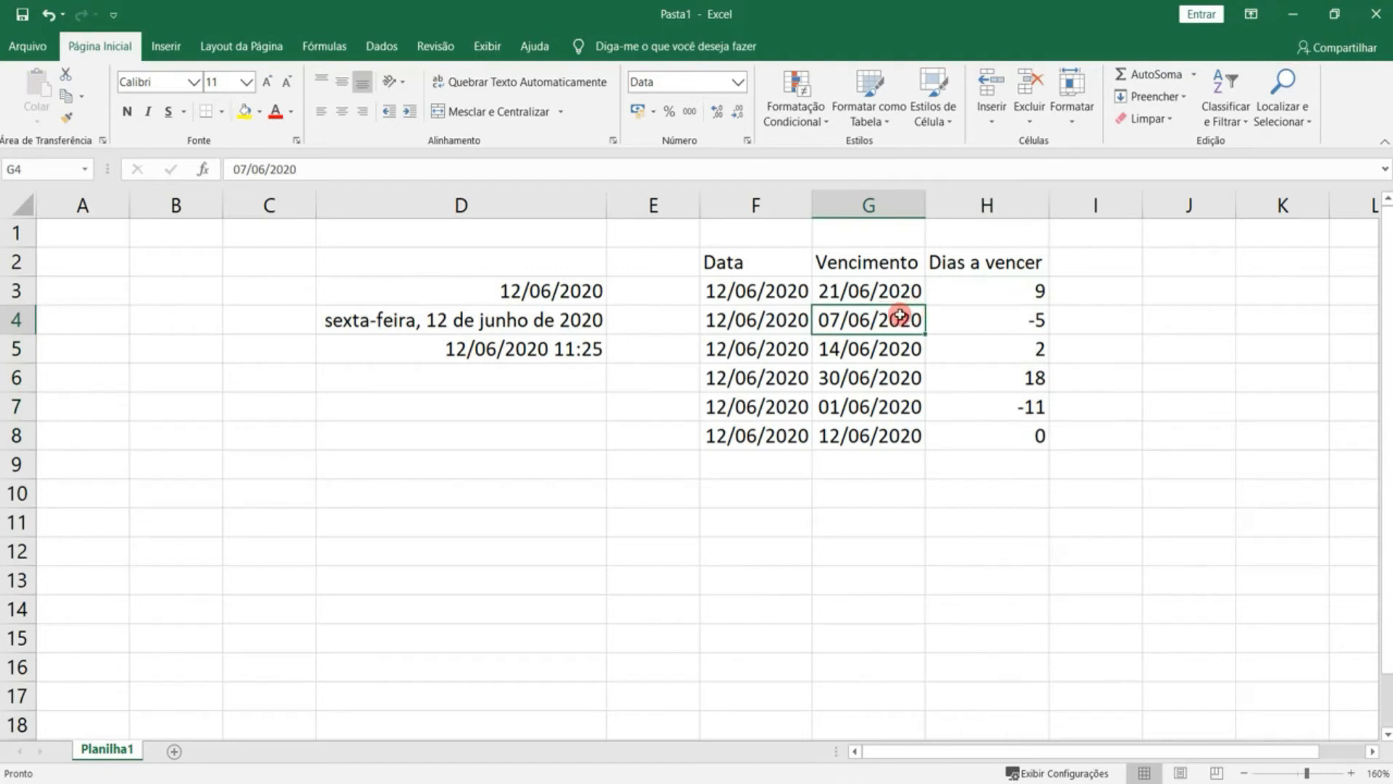
{"action": "left_click", "coordinate": [1030, 316]}
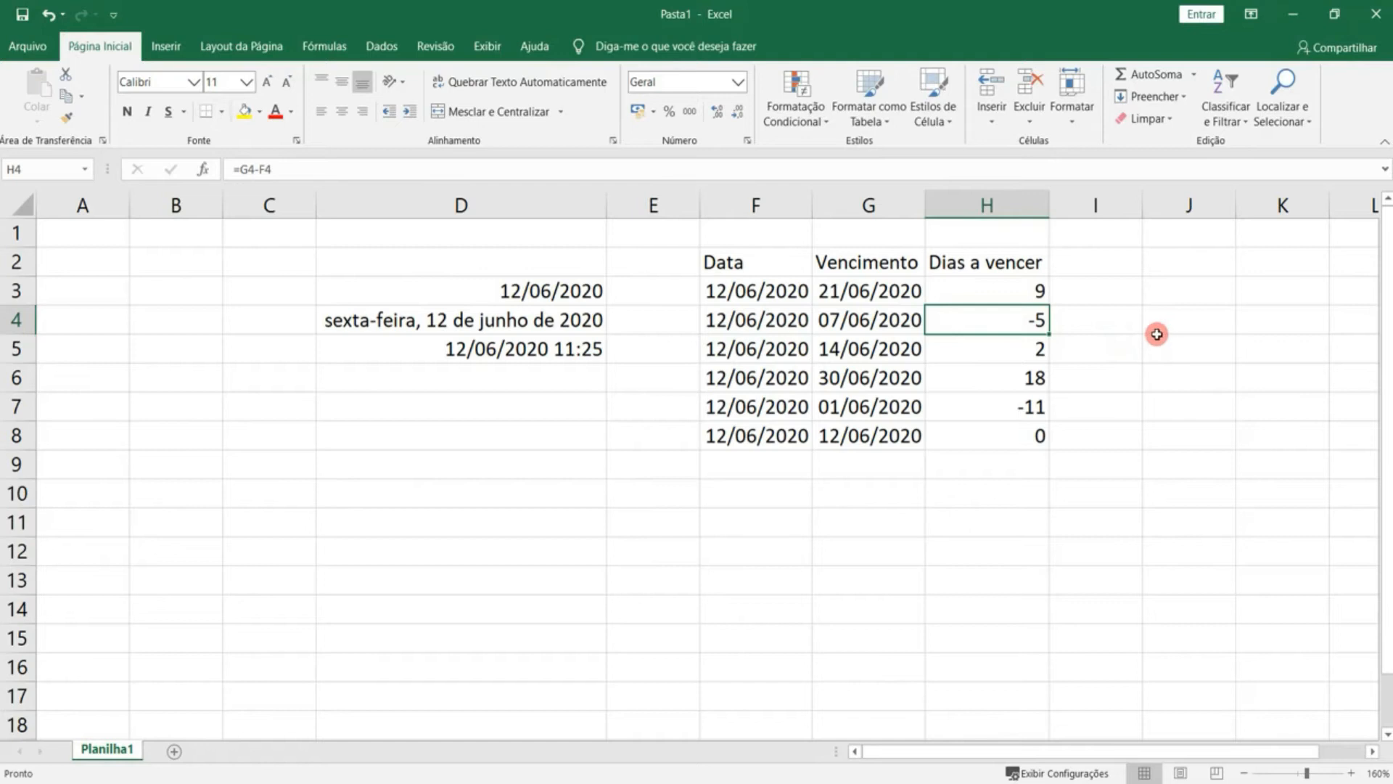
{"action": "left_click", "coordinate": [1016, 353]}
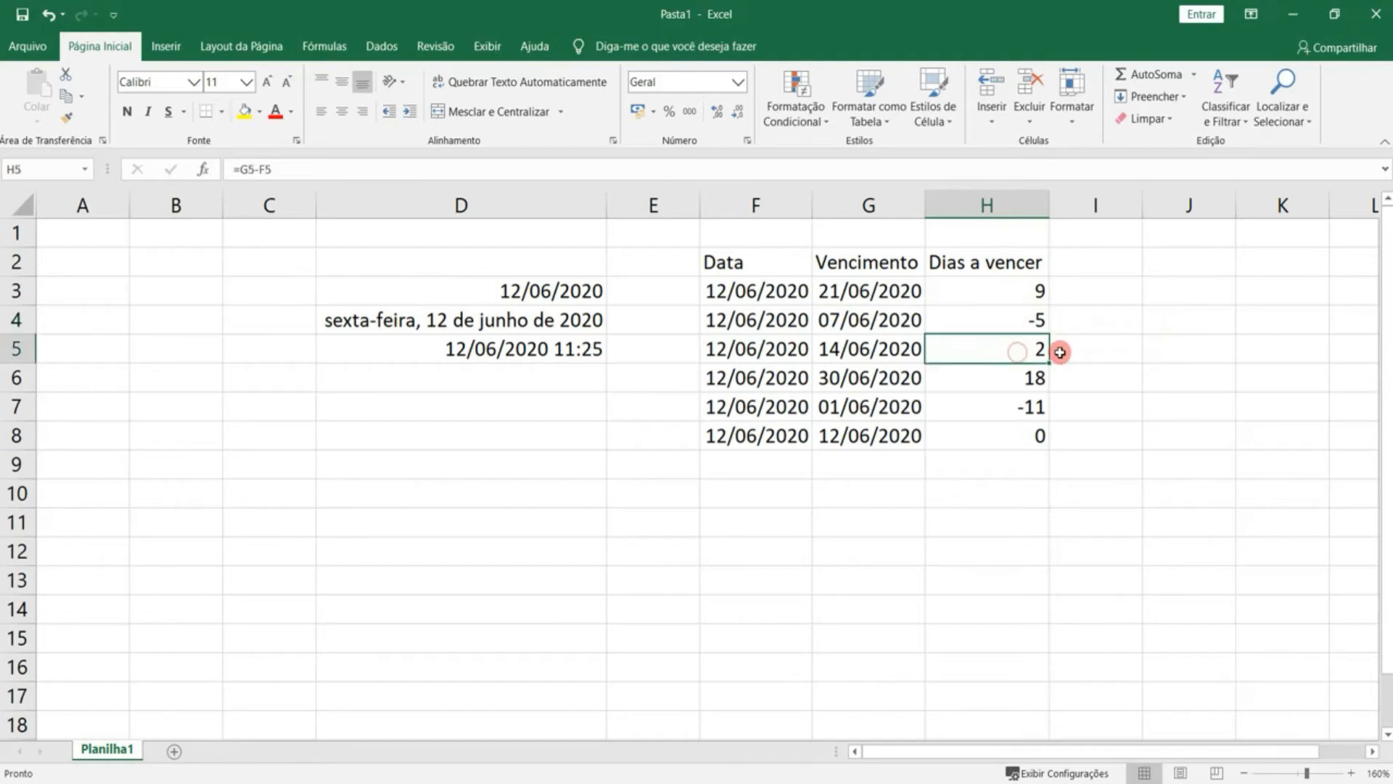
{"action": "left_click", "coordinate": [1023, 295]}
{"action": "left_click", "coordinate": [1032, 377]}
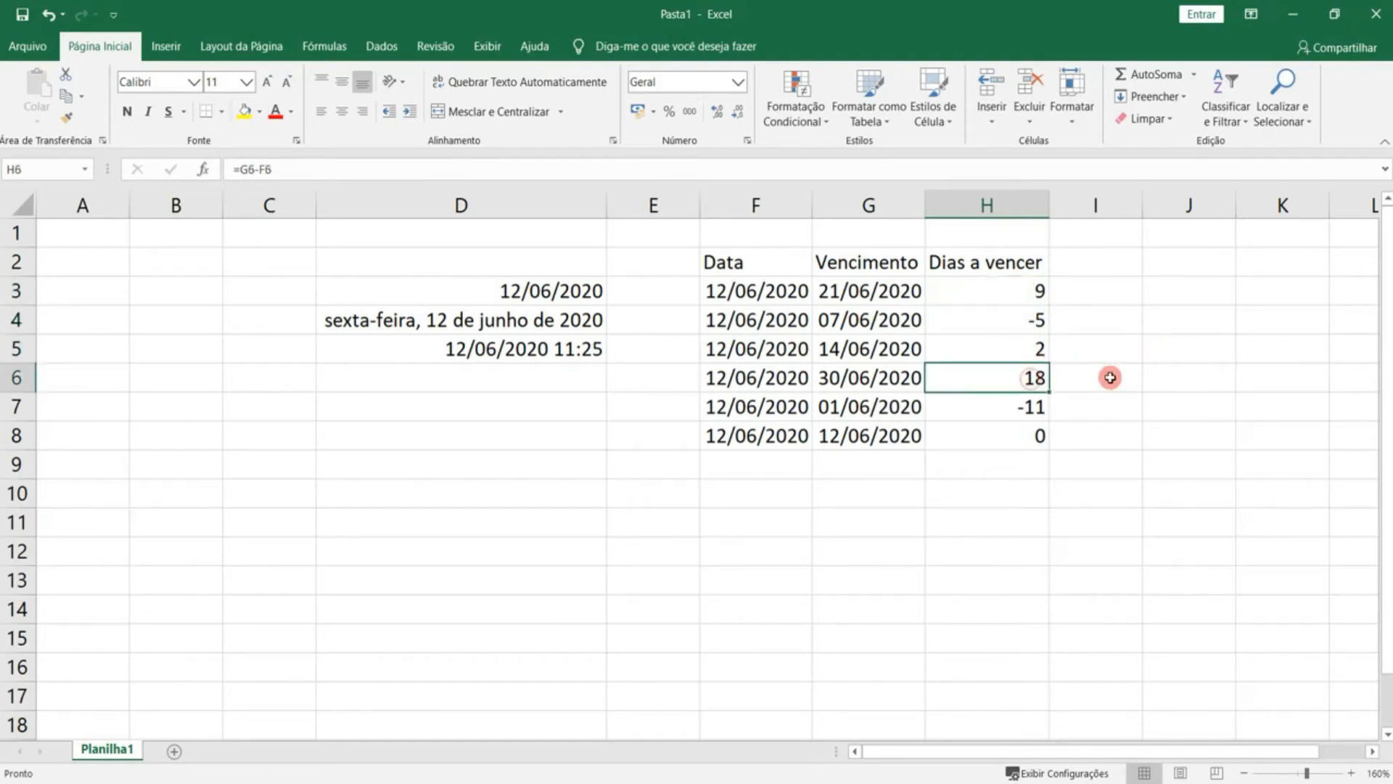
{"action": "left_click", "coordinate": [1034, 408]}
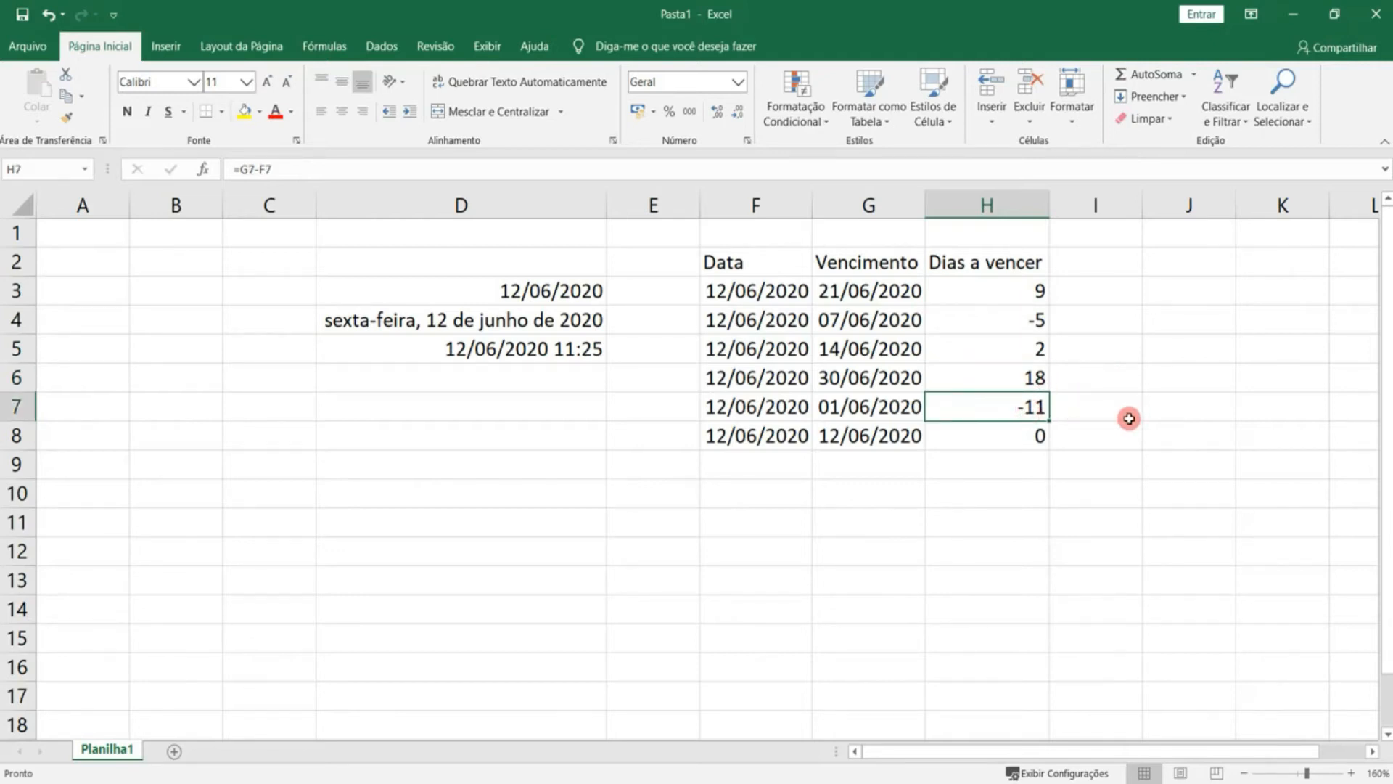
{"action": "left_click", "coordinate": [1039, 434]}
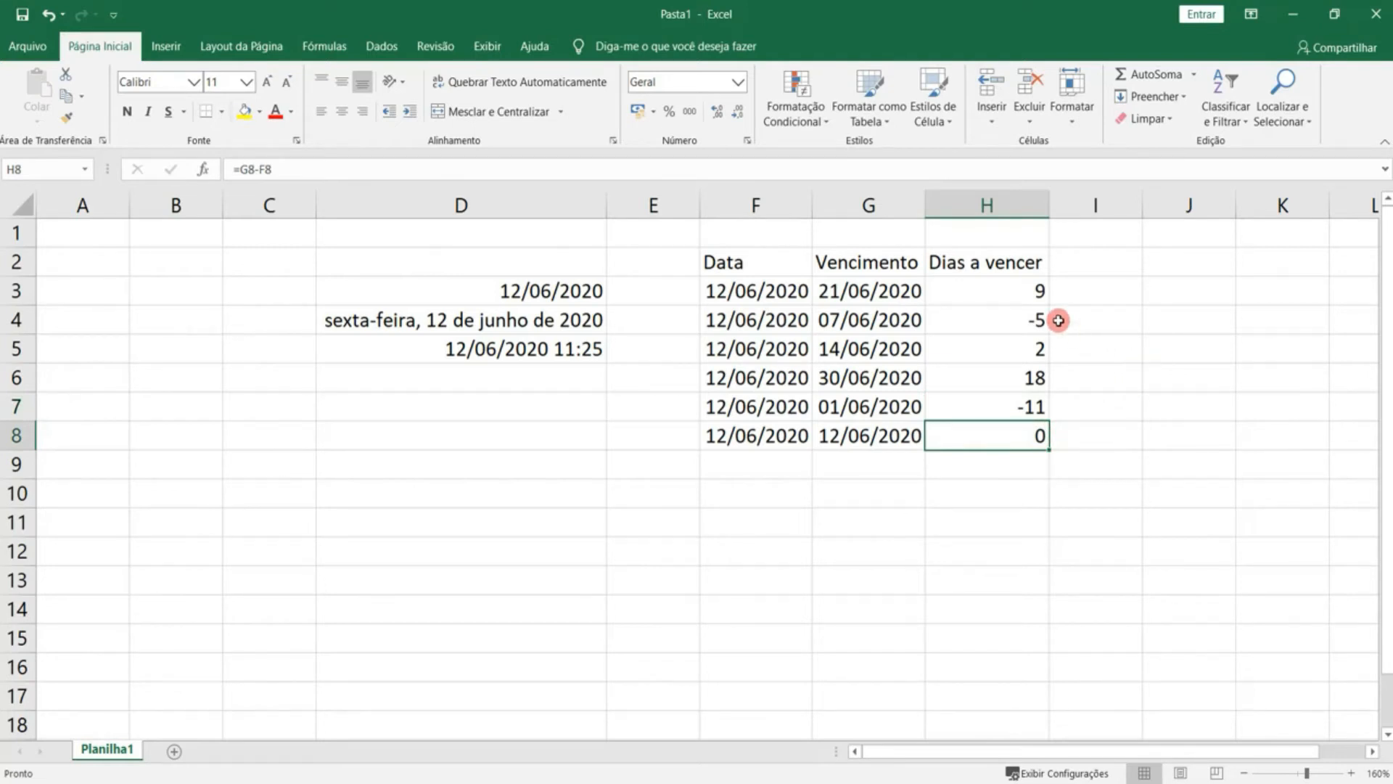
{"action": "left_click", "coordinate": [1036, 291]}
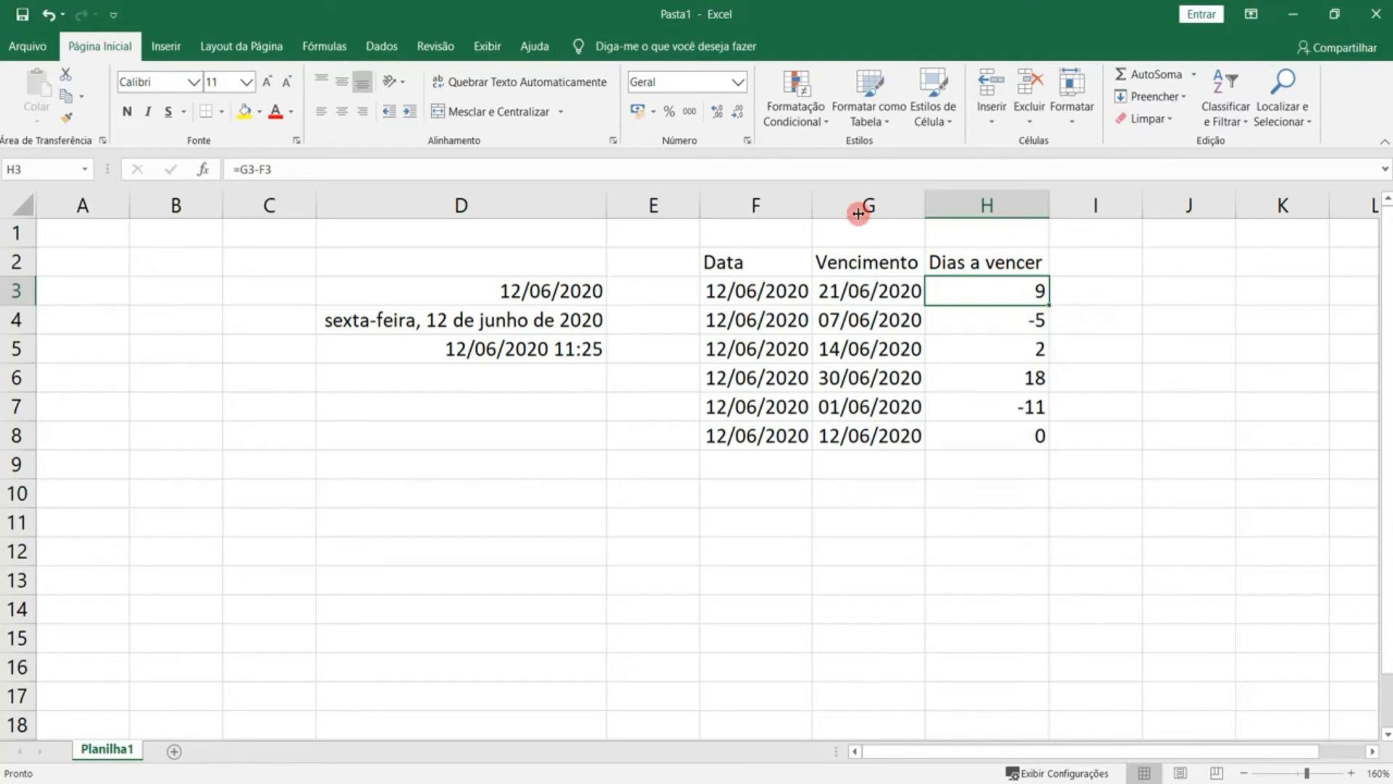
- Open the conditional formatting rules manager for the range H3:H8 and move its window clear of the data
{"action": "left_click", "coordinate": [818, 123]}
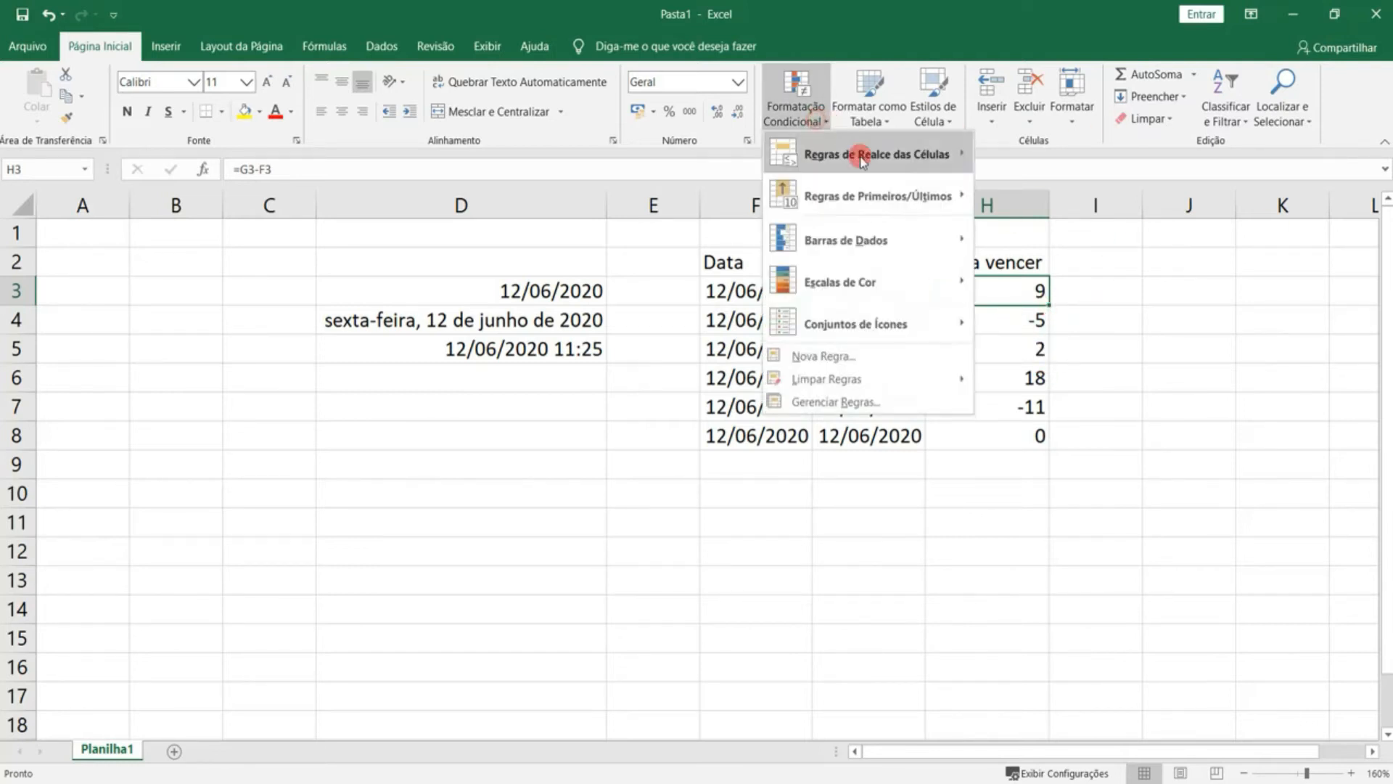
{"action": "left_click", "coordinate": [823, 357]}
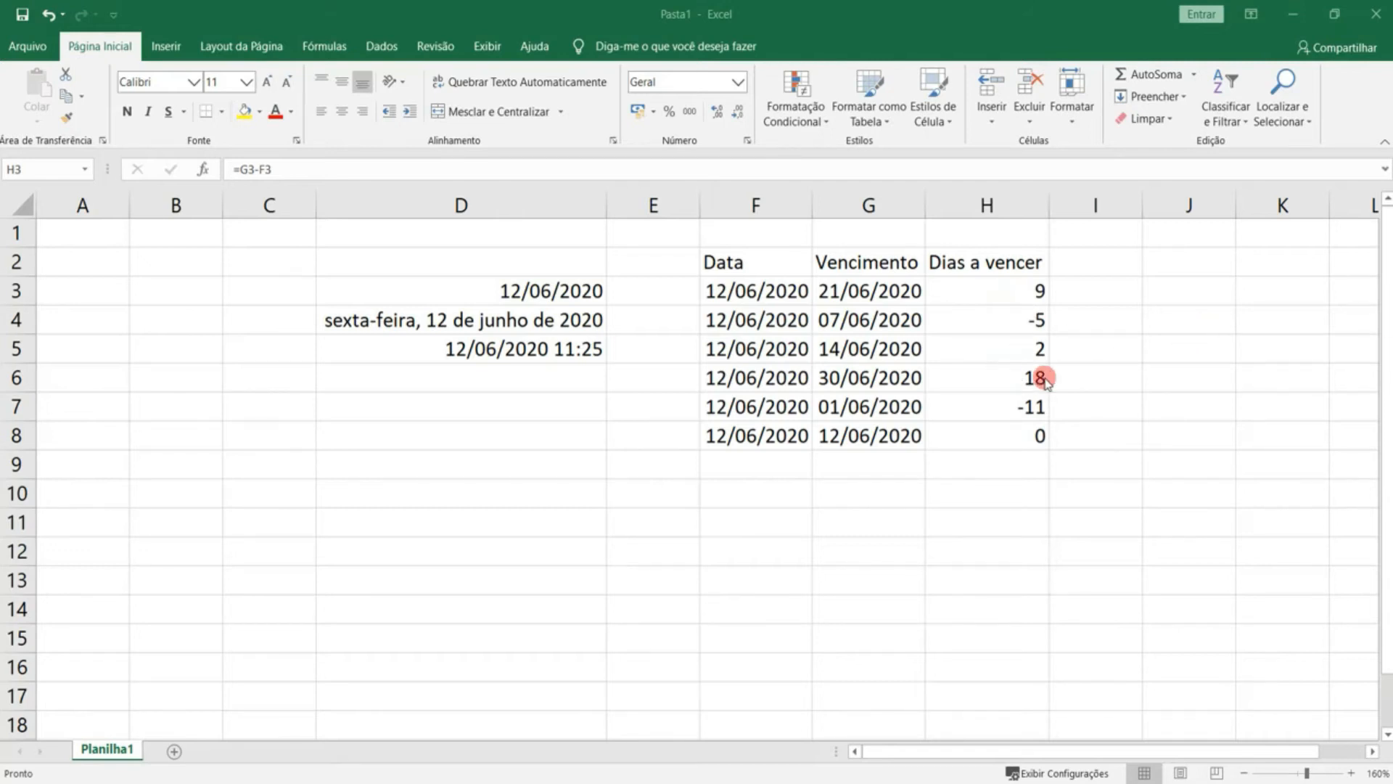
{"action": "left_click_drag", "start_coordinate": [1009, 293], "coordinate": [1016, 433]}
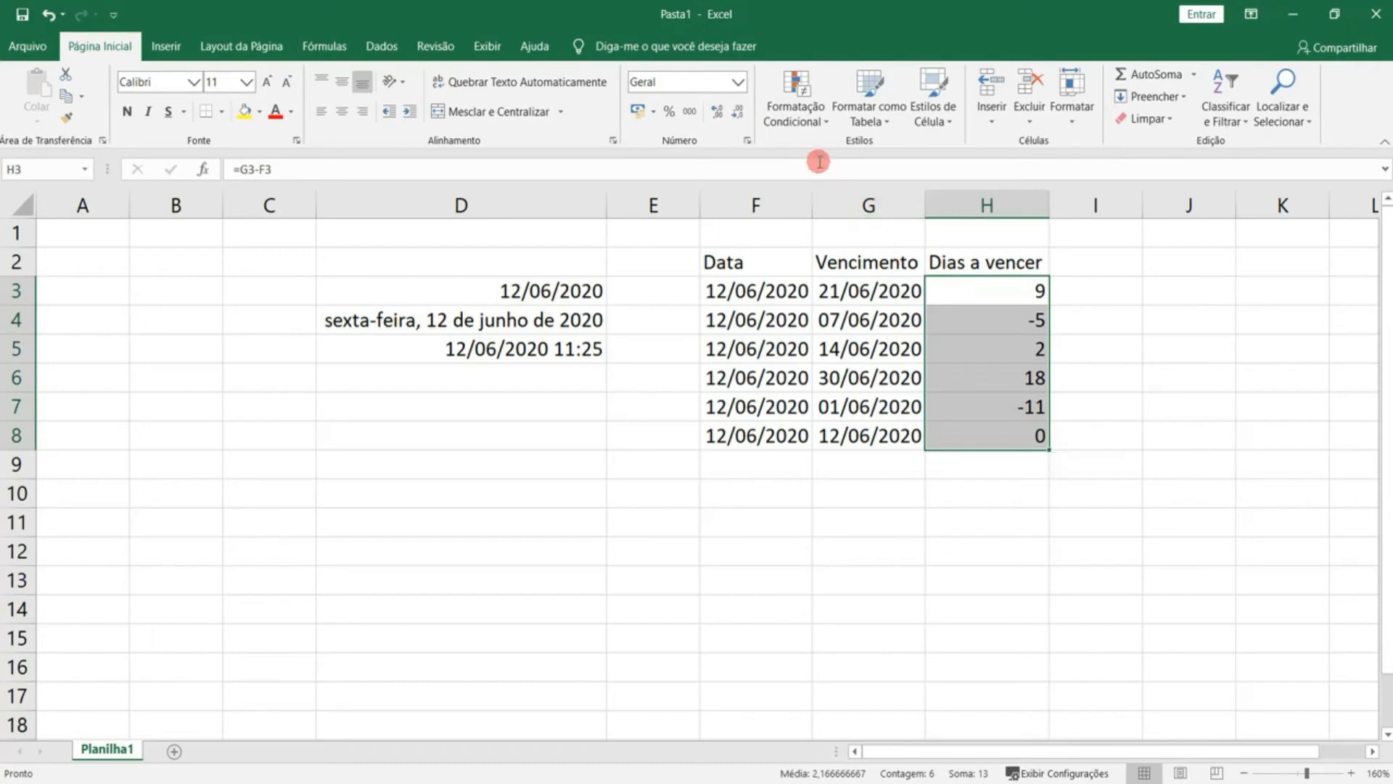
{"action": "left_click", "coordinate": [813, 129]}
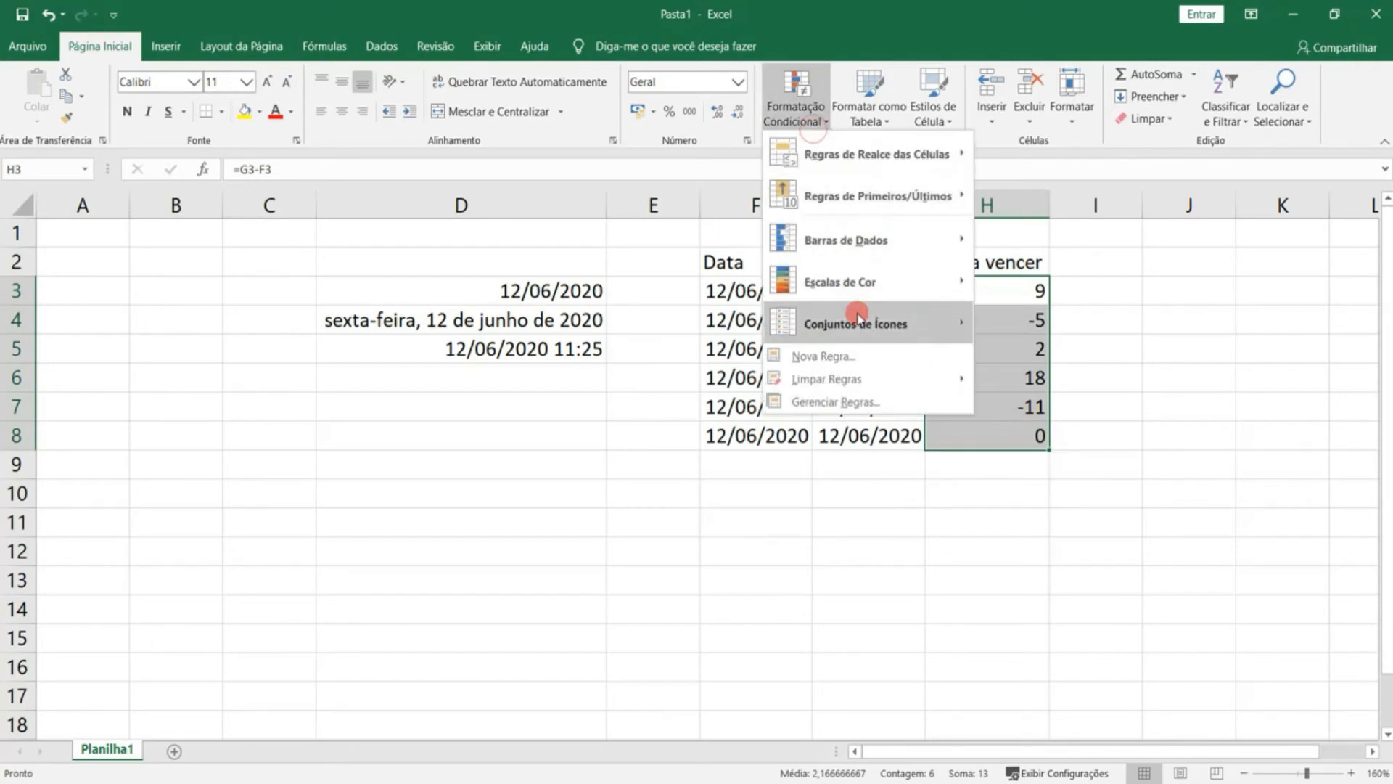
{"action": "left_click", "coordinate": [865, 402]}
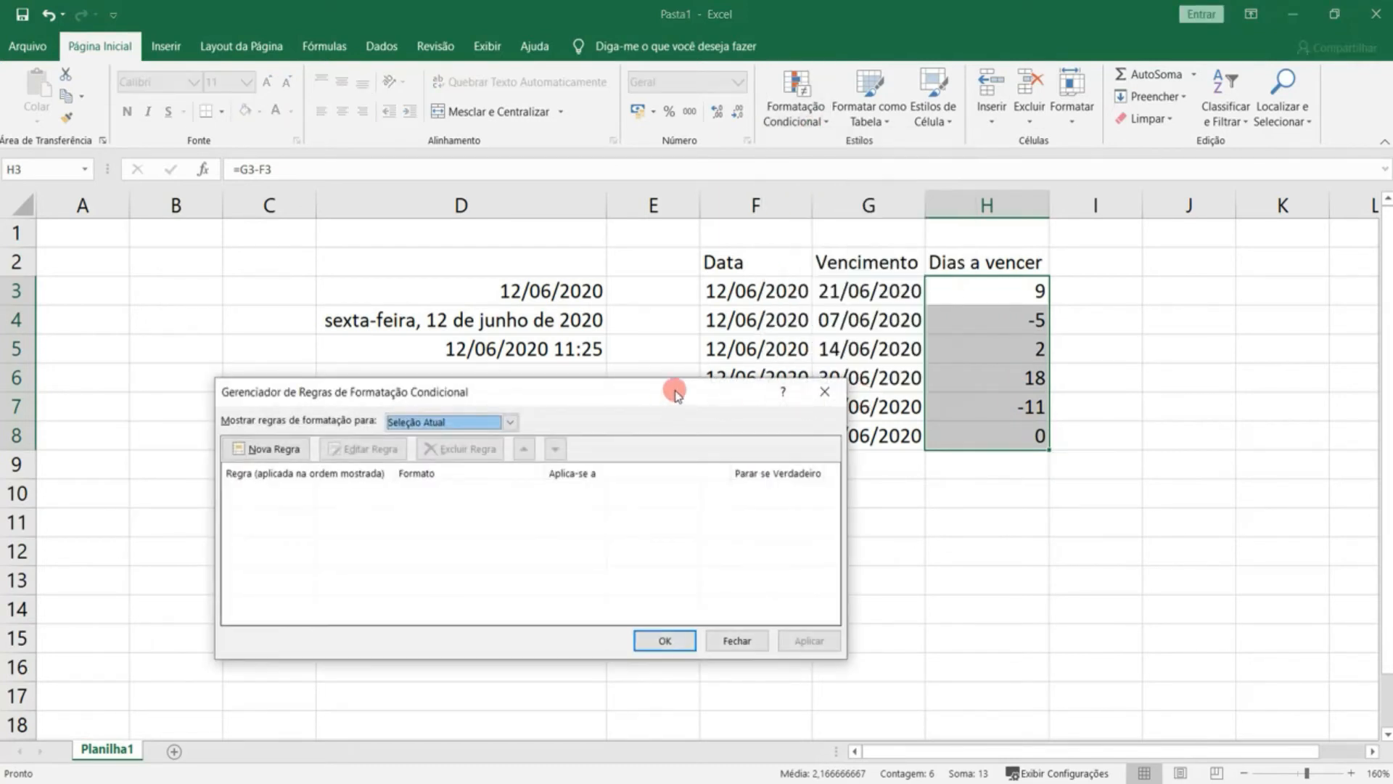
{"action": "left_click_drag", "start_coordinate": [660, 394], "coordinate": [961, 319]}
{"action": "left_click_drag", "start_coordinate": [740, 310], "coordinate": [808, 443]}
- Add a conditional formatting rule for H3:H8 that formats only cells whose value is greater than 5
{"action": "left_click", "coordinate": [648, 499]}
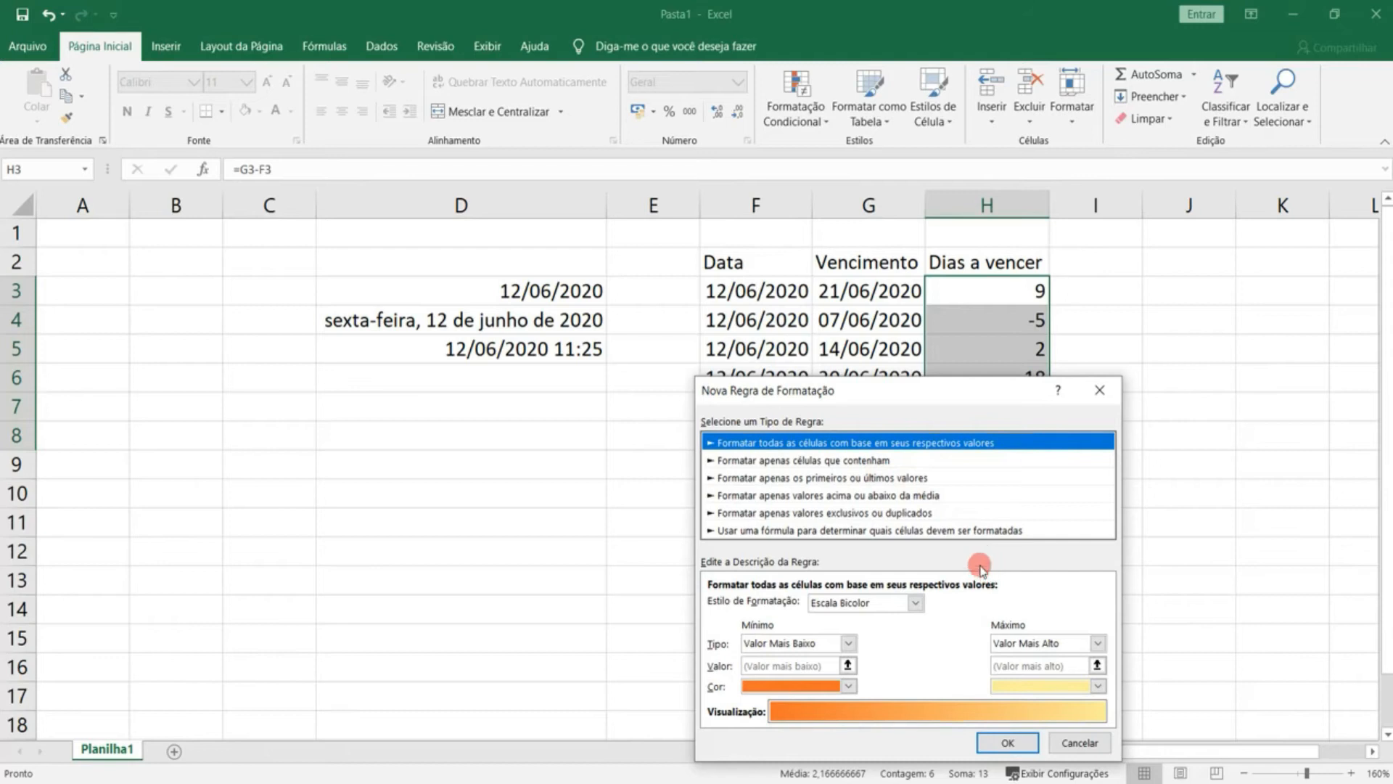
{"action": "left_click", "coordinate": [871, 462]}
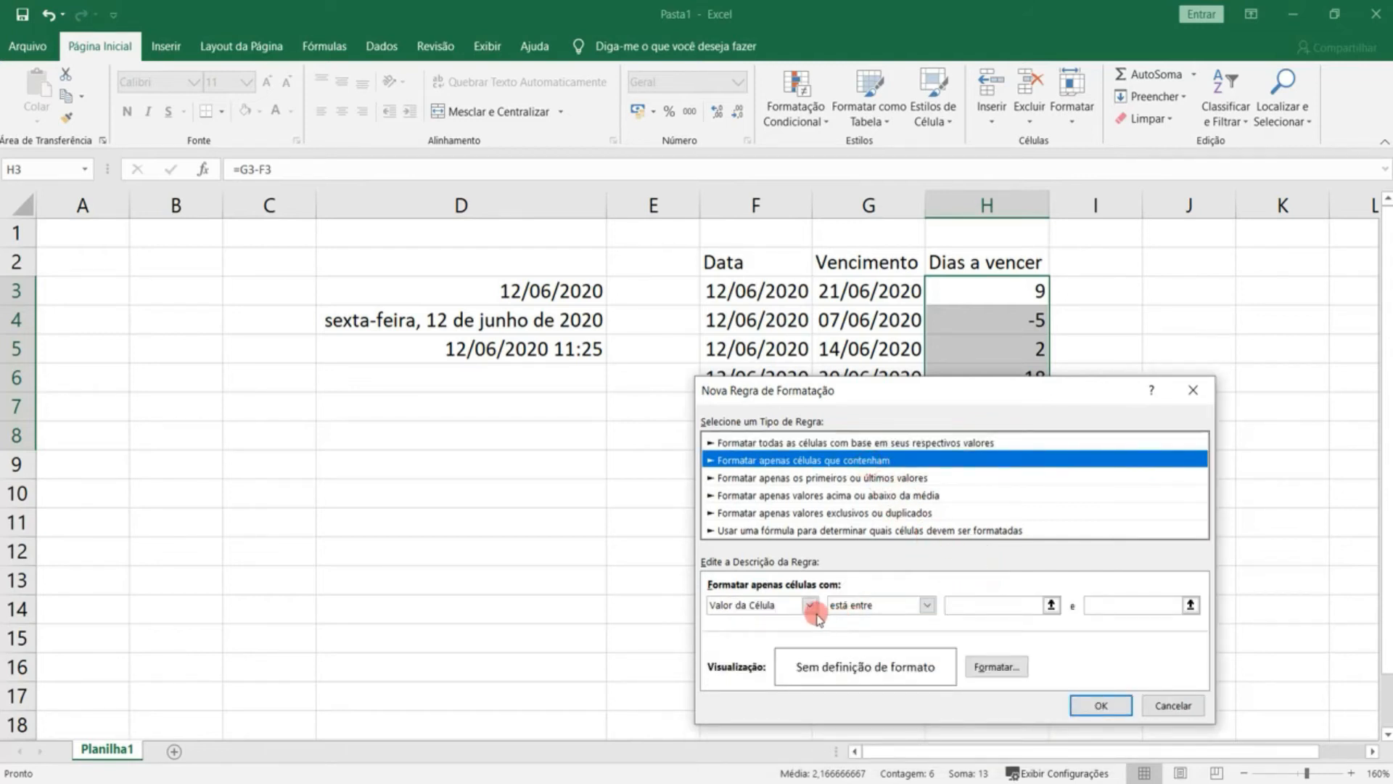
{"action": "left_click", "coordinate": [929, 606]}
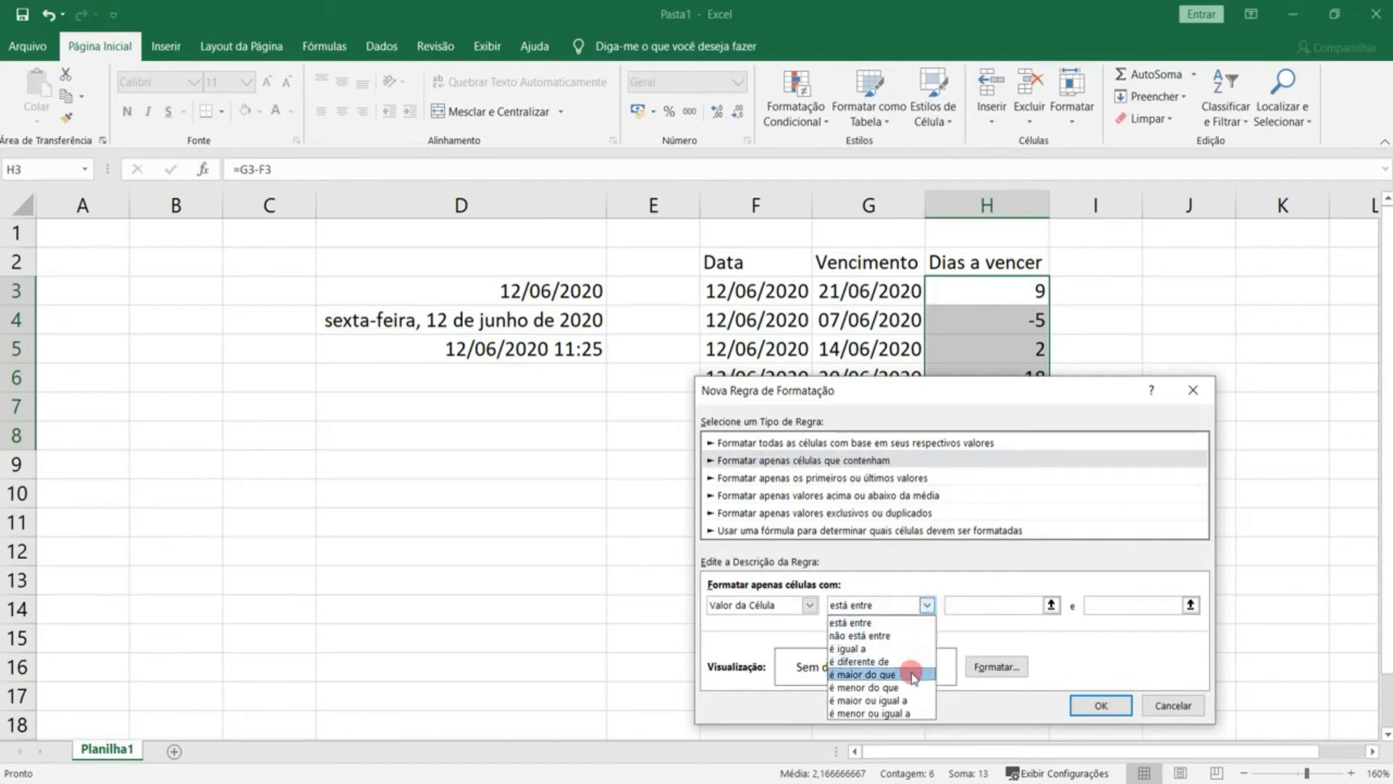
{"action": "left_click", "coordinate": [913, 675]}
{"action": "left_click", "coordinate": [1000, 606]}
{"action": "type", "text": "5"}
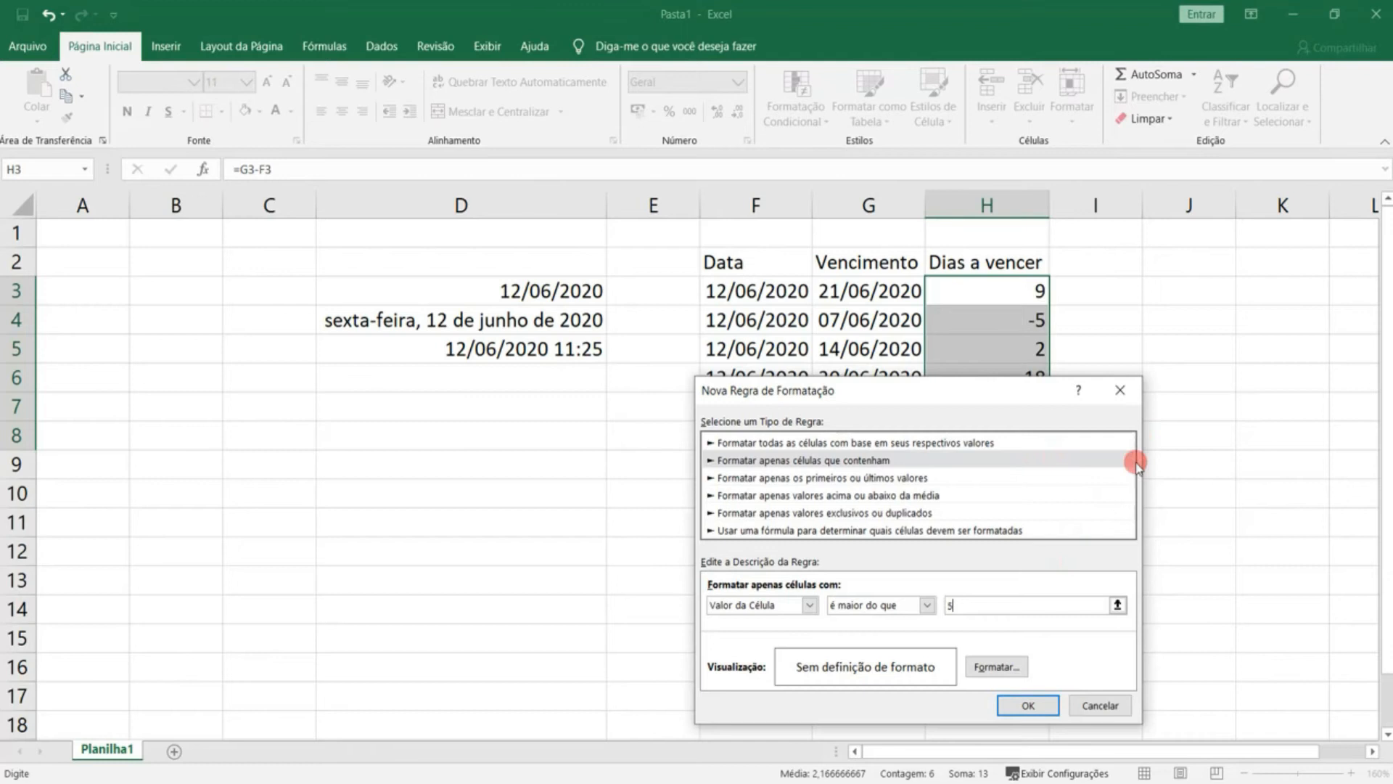
- Format the greater-than-5 rule with bold text and a green fill, and save the rule
{"action": "left_click", "coordinate": [1013, 667]}
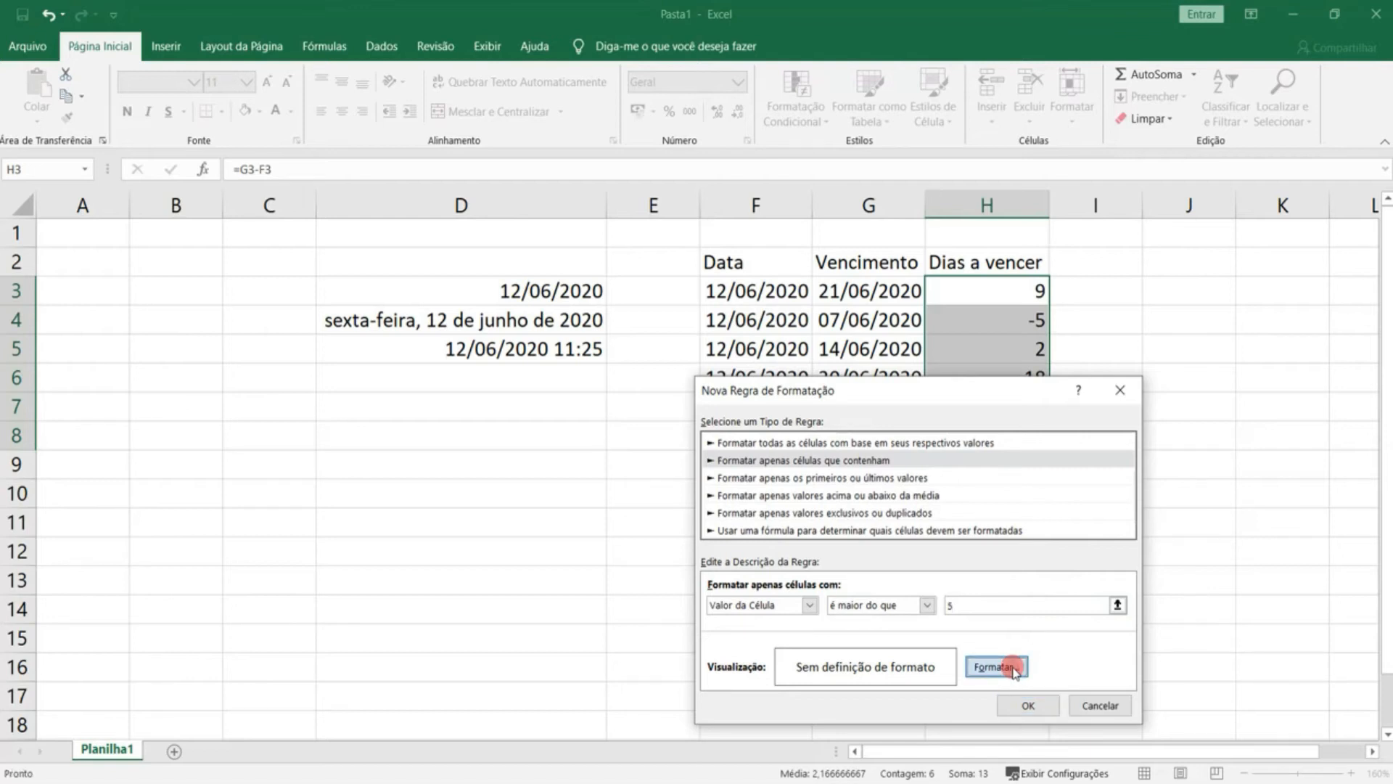
{"action": "left_click", "coordinate": [913, 401]}
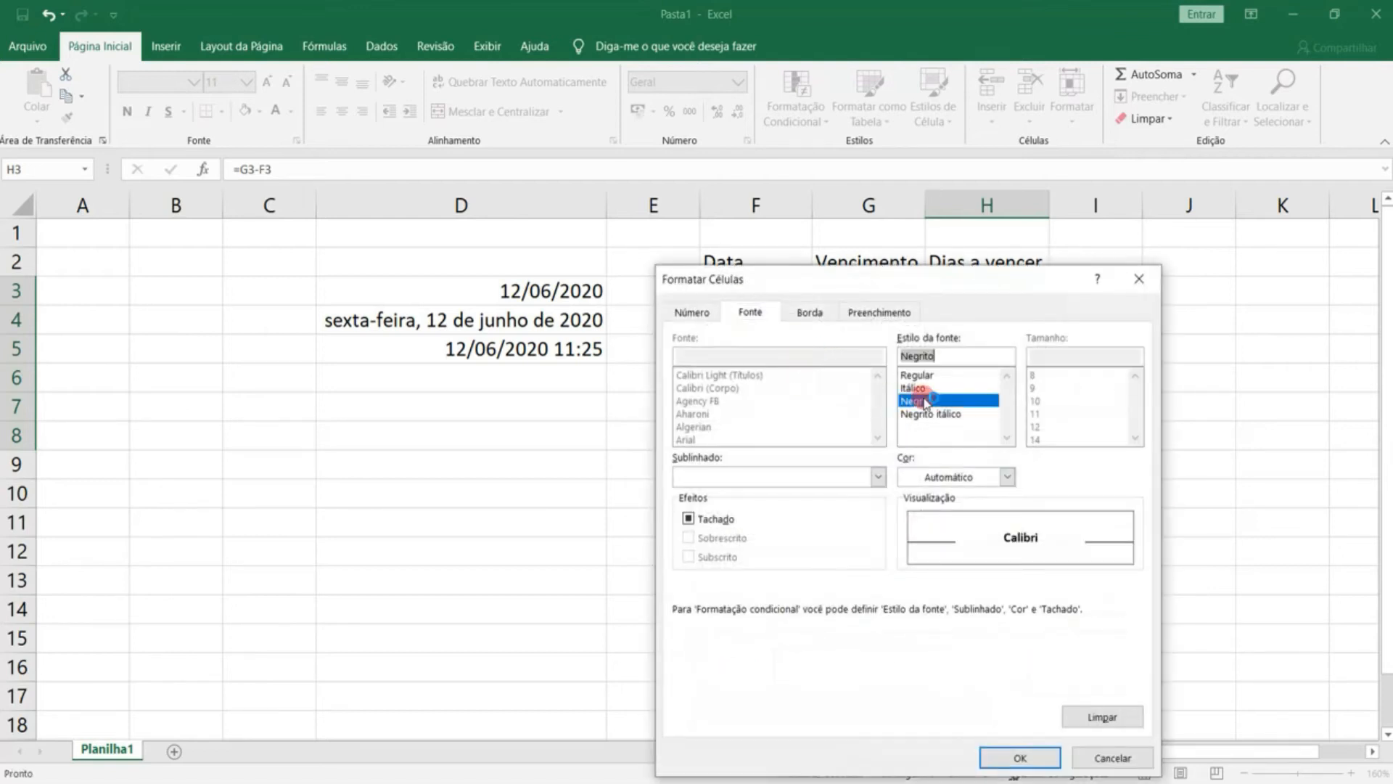
{"action": "left_click", "coordinate": [881, 314]}
{"action": "left_click", "coordinate": [772, 495]}
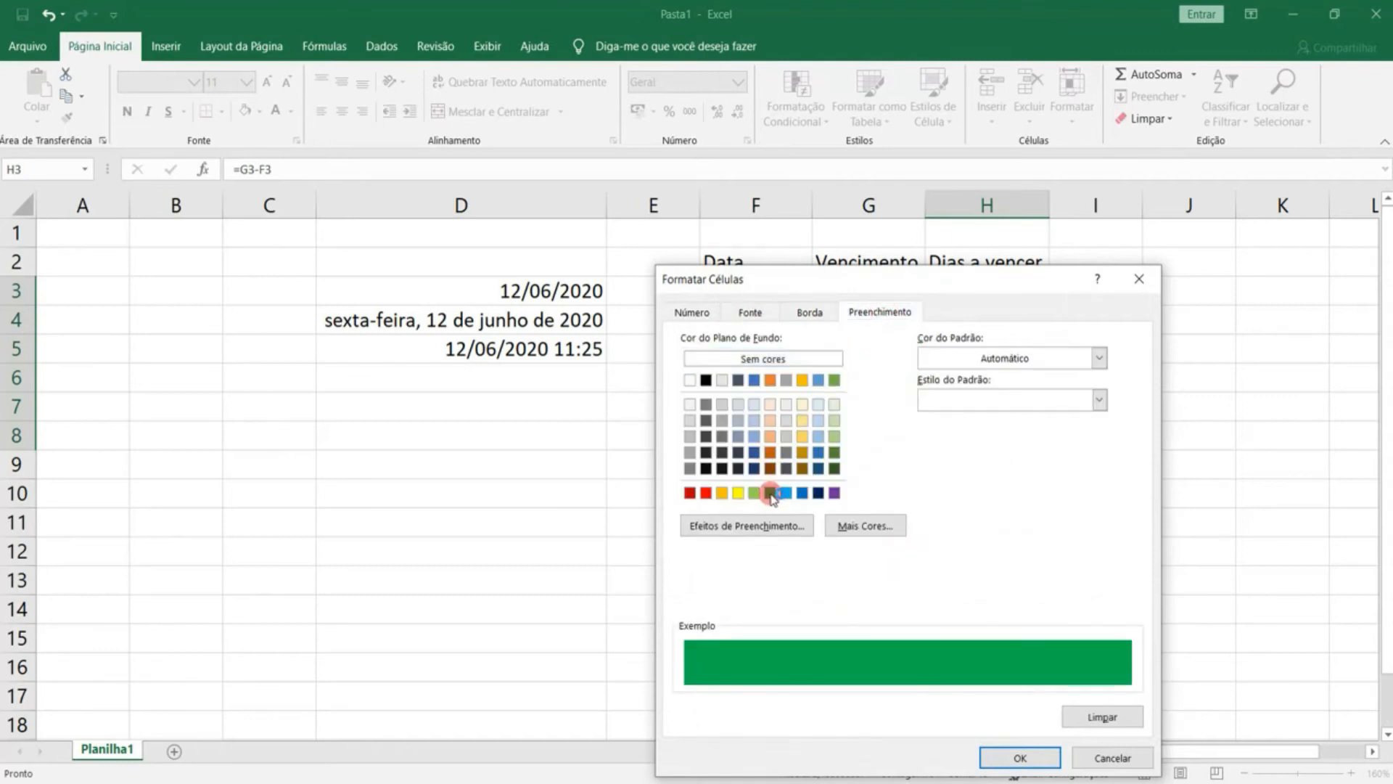
{"action": "left_click", "coordinate": [999, 755]}
{"action": "left_click", "coordinate": [1019, 705]}
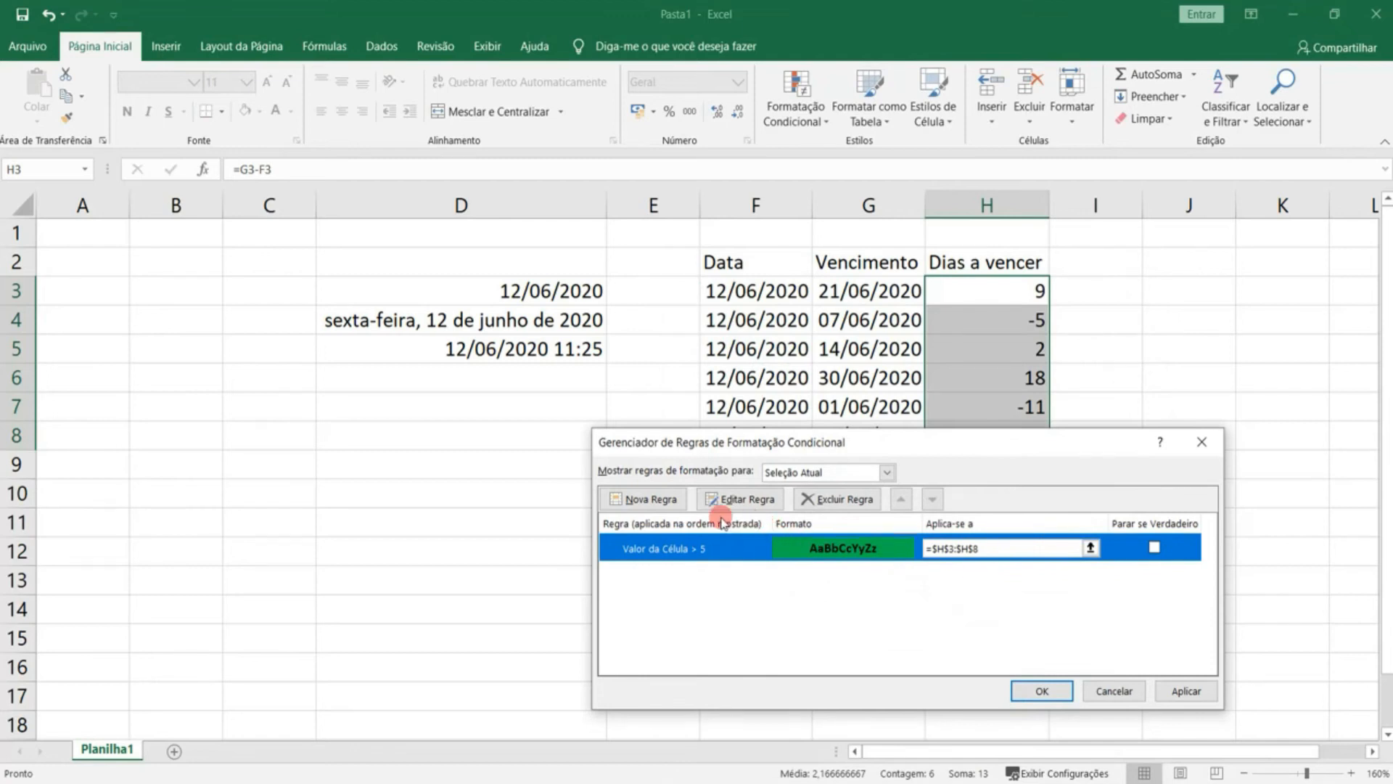
- Add a second rule for H3:H8 that formats only cells whose value is between 0 and 5
{"action": "left_click", "coordinate": [649, 499]}
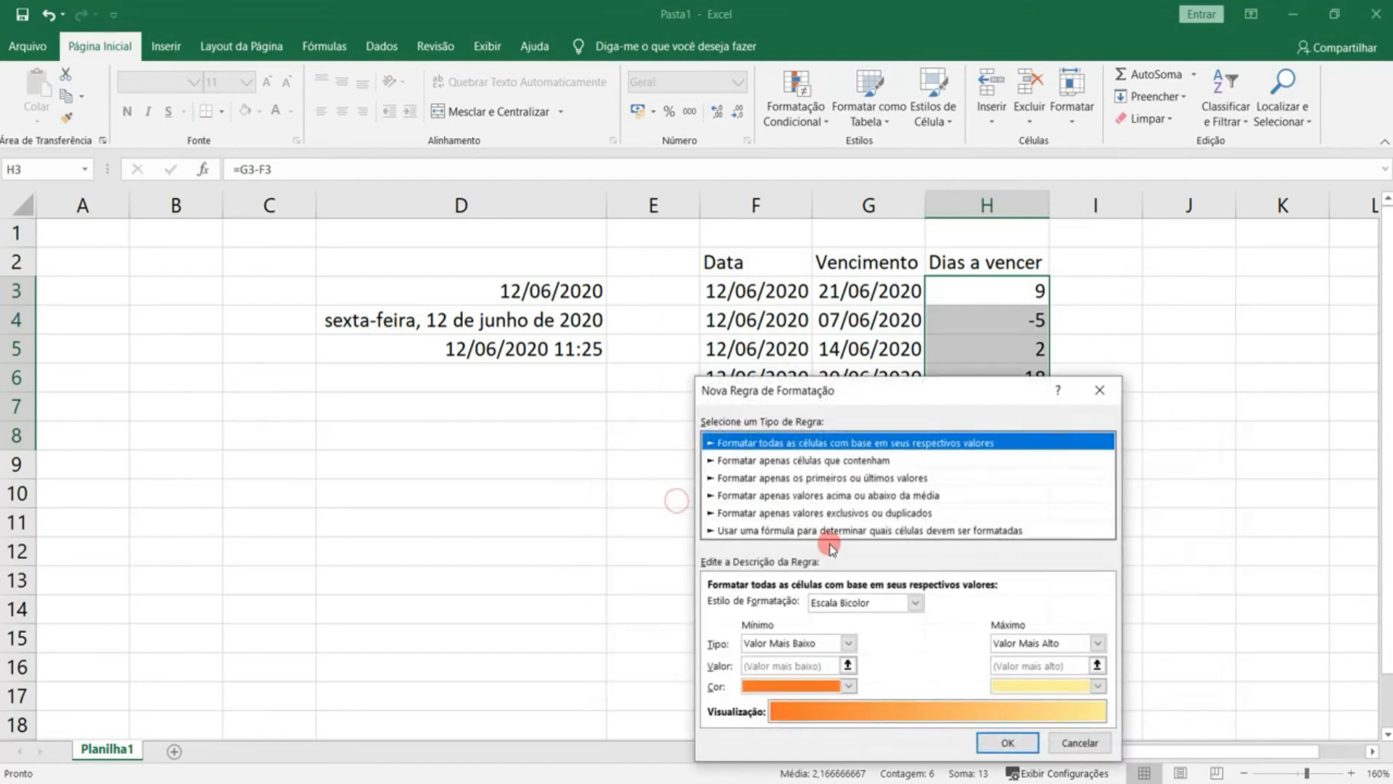
{"action": "left_click", "coordinate": [848, 461]}
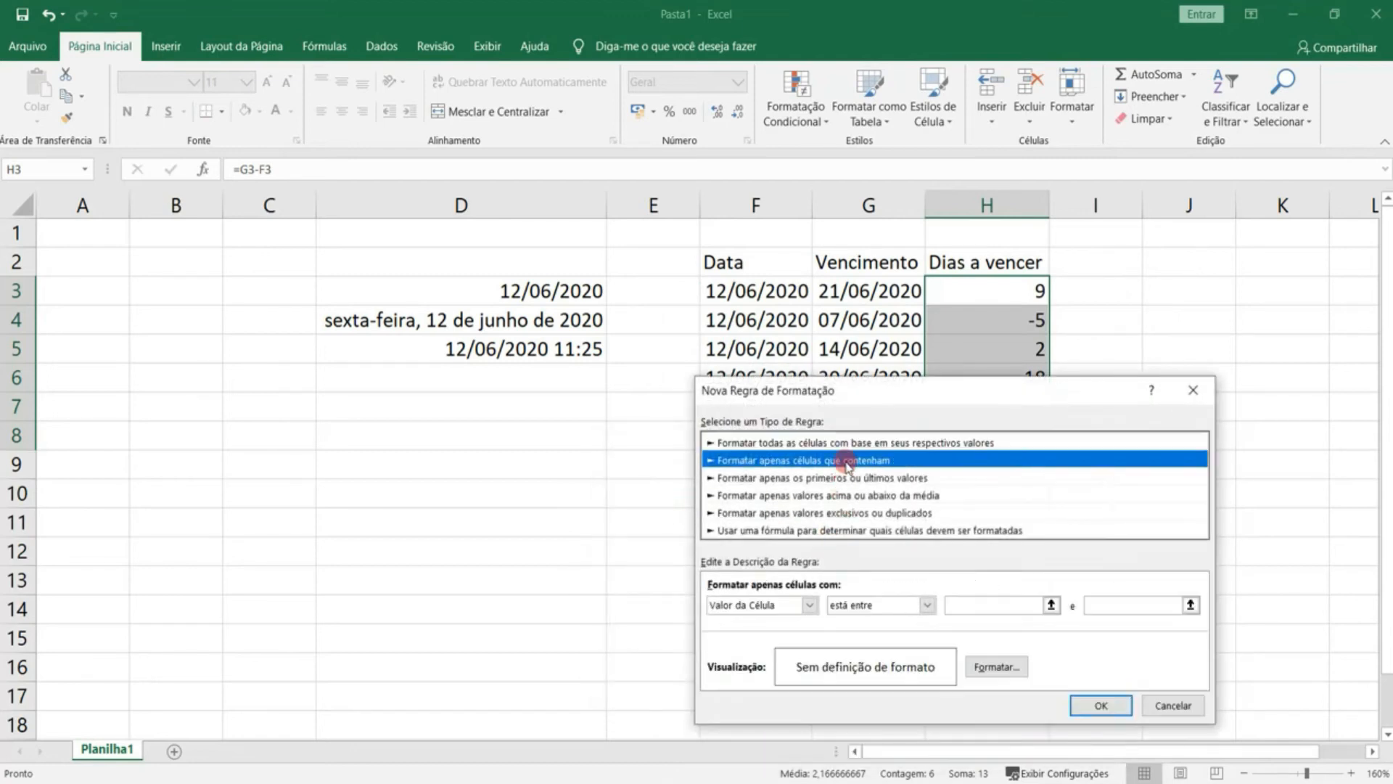
{"action": "left_click", "coordinate": [928, 605]}
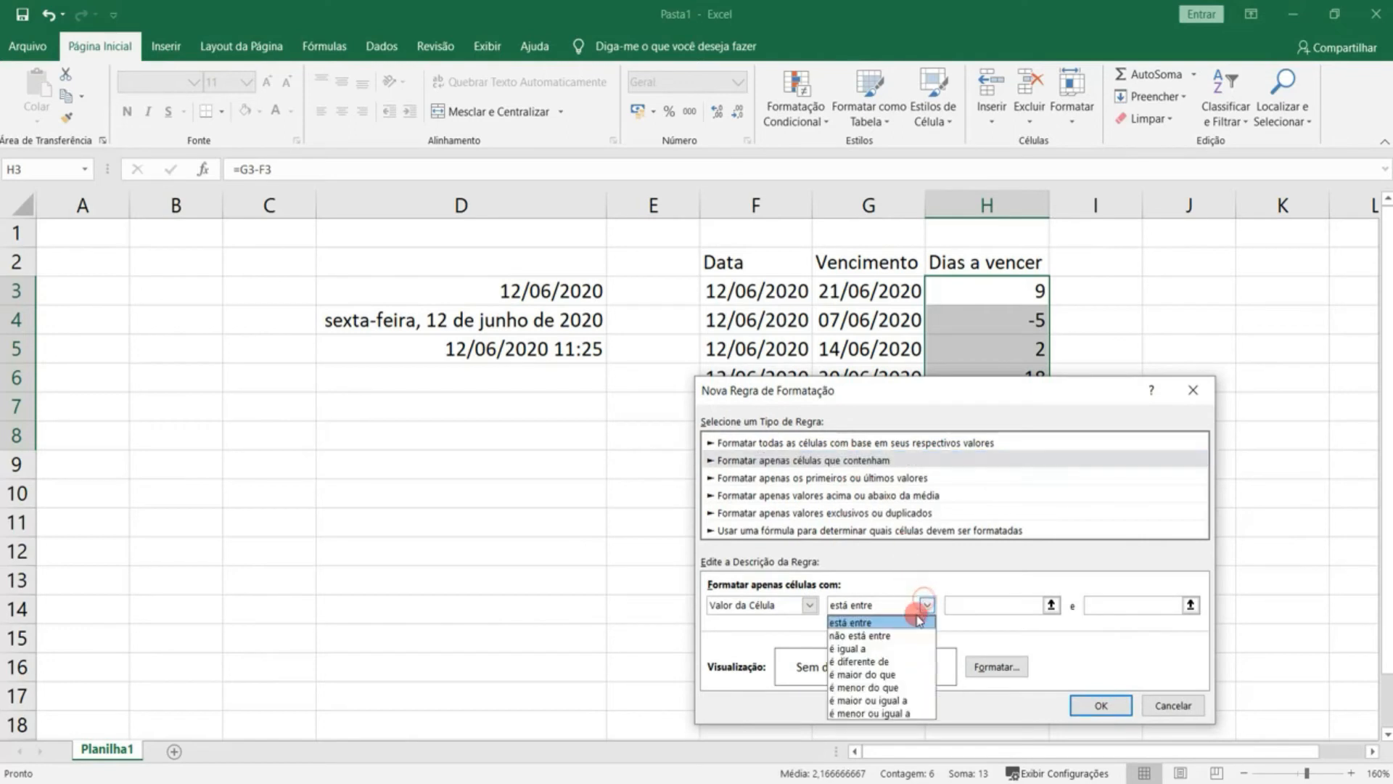
{"action": "left_click", "coordinate": [915, 626]}
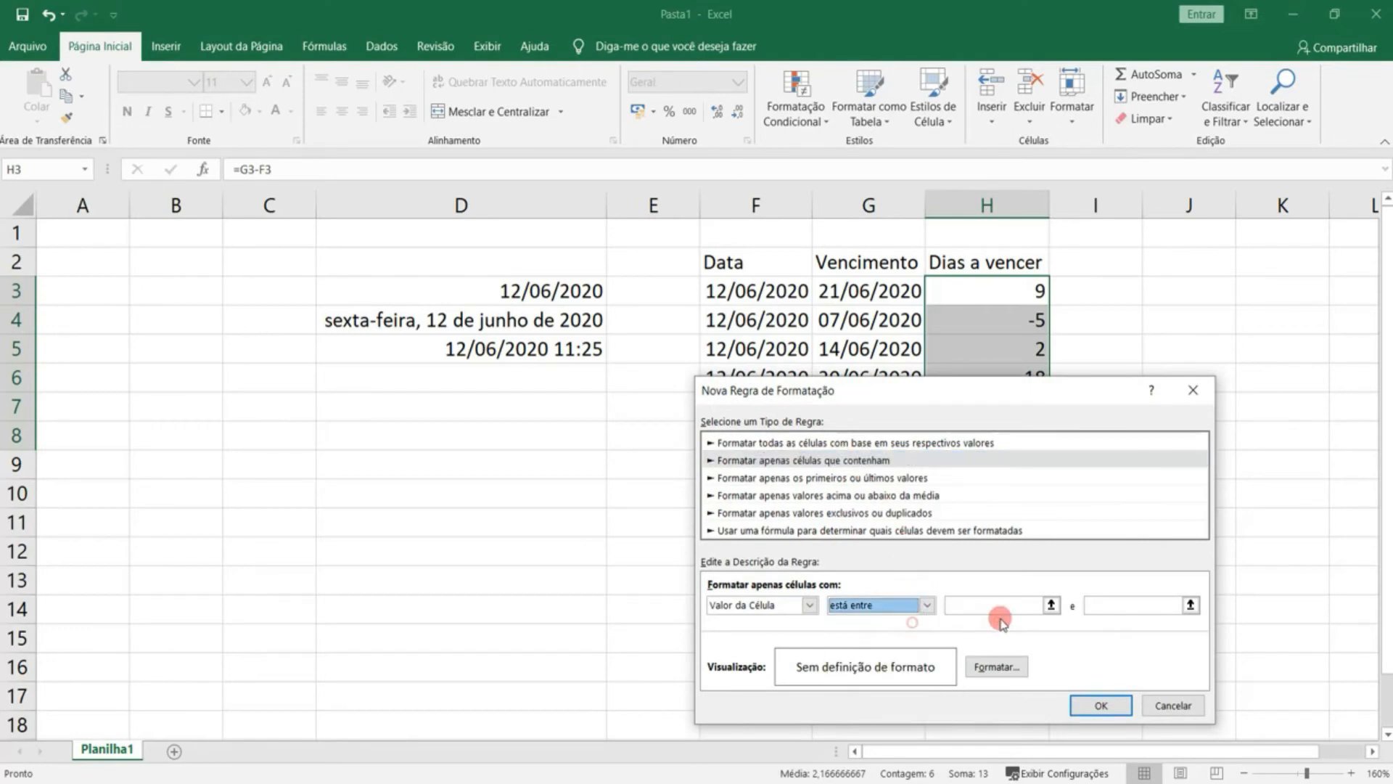
{"action": "left_click", "coordinate": [1019, 607]}
{"action": "type", "text": "0"}
{"action": "left_click", "coordinate": [1168, 608]}
{"action": "type", "text": "5"}
- Give the between-0-and-5 rule a yellow fill and bold text, and save the rule
{"action": "left_click", "coordinate": [1023, 667]}
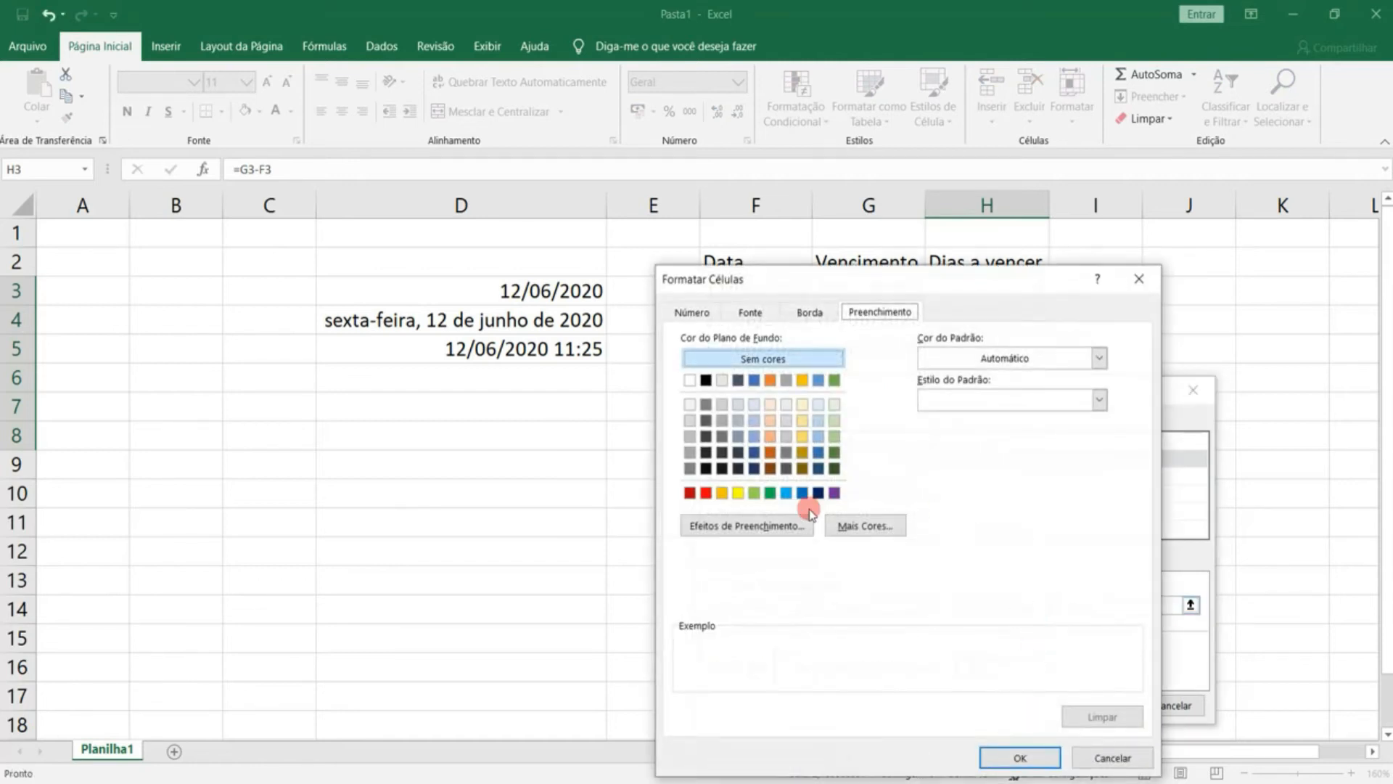
{"action": "left_click", "coordinate": [741, 494]}
{"action": "left_click", "coordinate": [750, 311]}
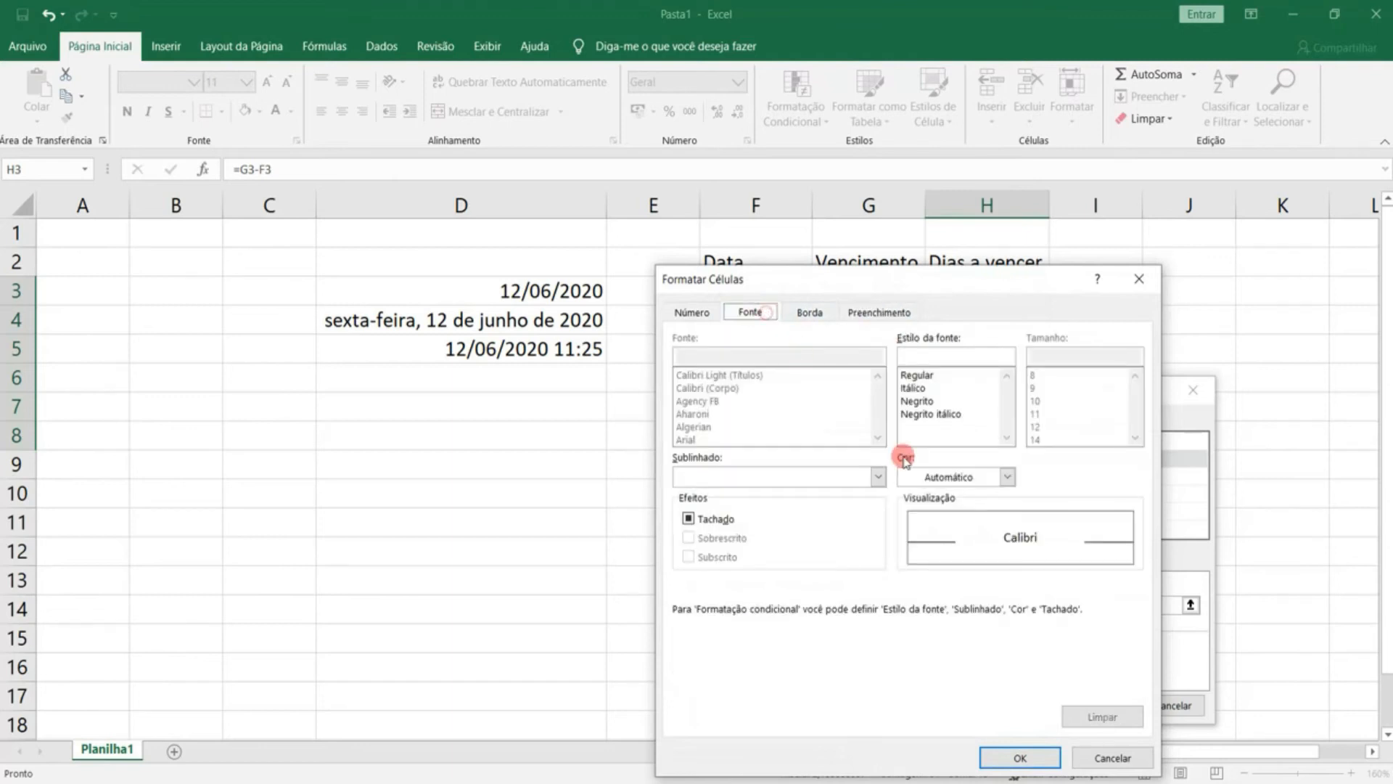
{"action": "left_click", "coordinate": [919, 402]}
{"action": "left_click", "coordinate": [1019, 758]}
{"action": "left_click", "coordinate": [1094, 701]}
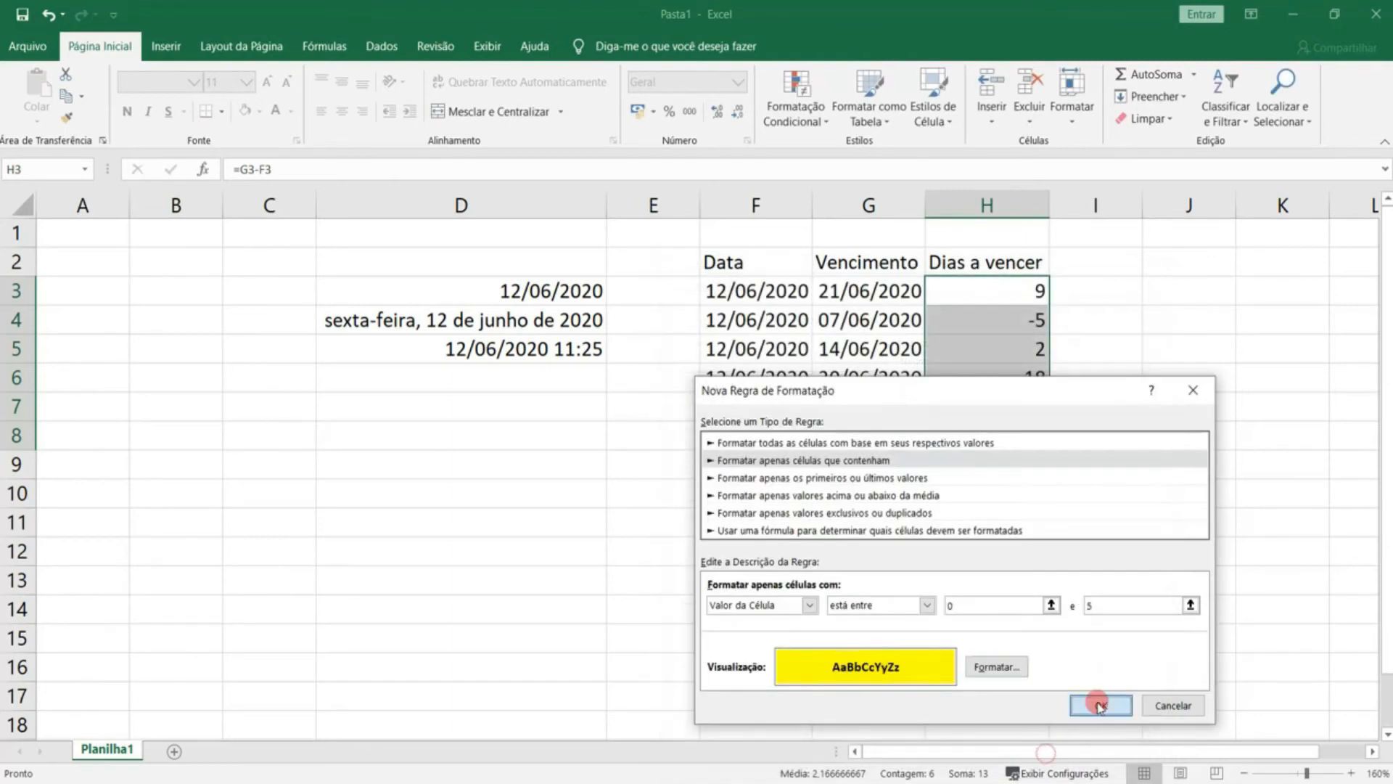
- Add a third rule for H3:H8 that formats only cells whose value is less than 0
{"action": "left_click", "coordinate": [649, 499]}
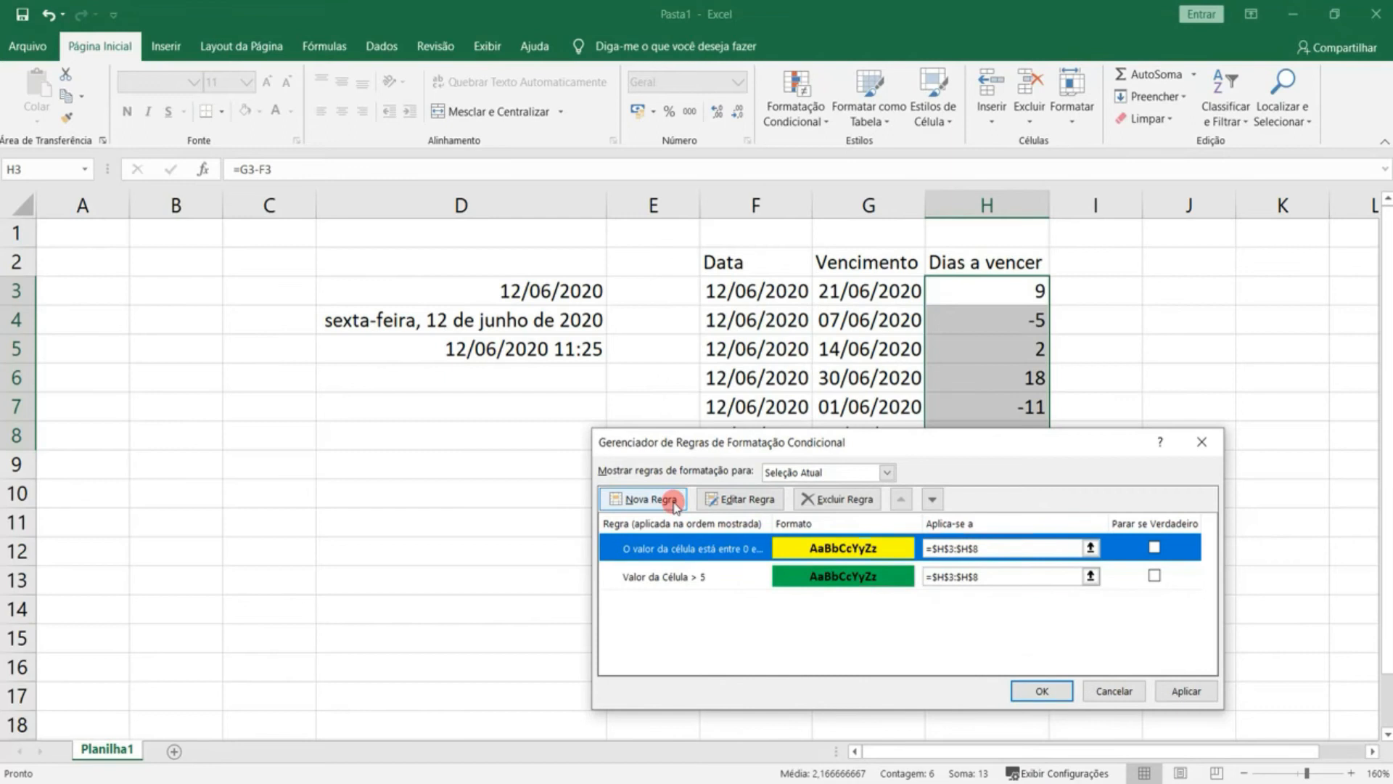
{"action": "left_click", "coordinate": [876, 460]}
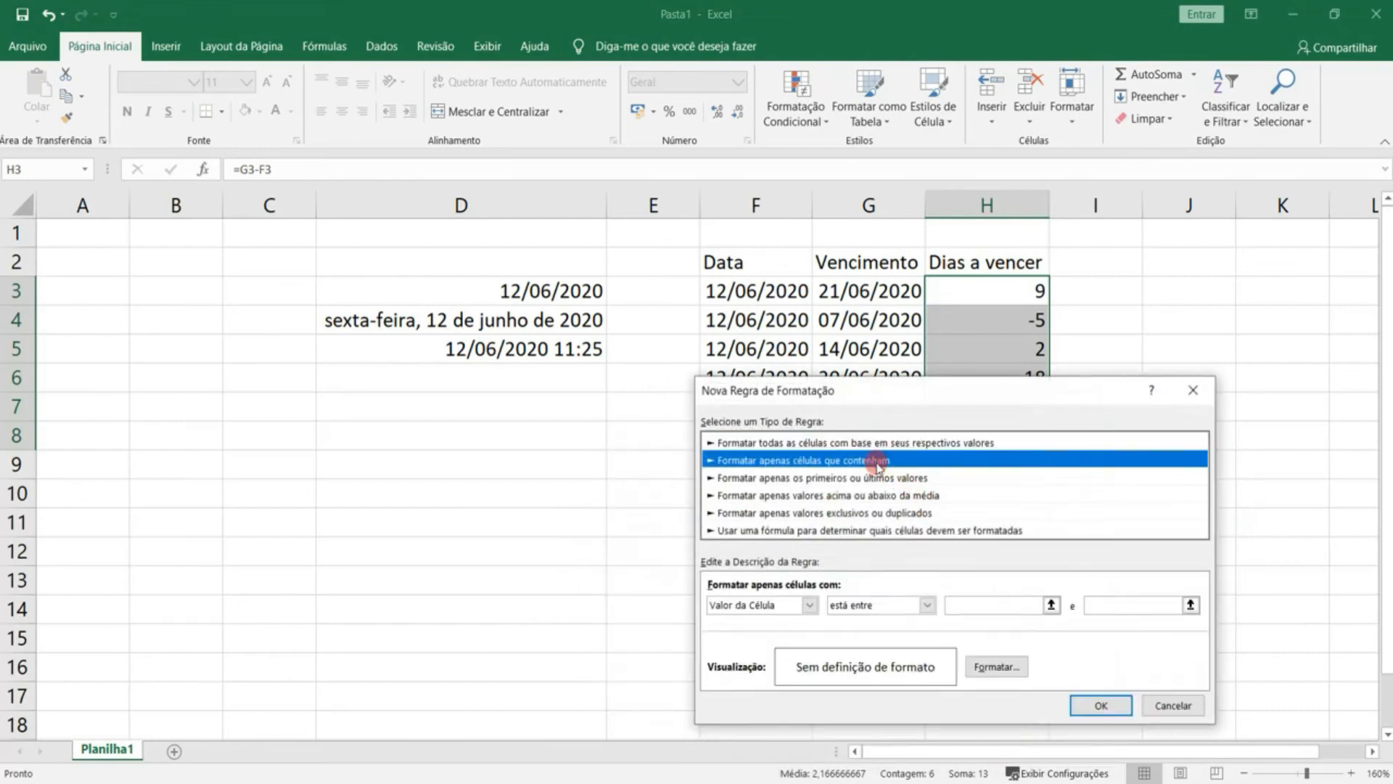
{"action": "left_click", "coordinate": [923, 605]}
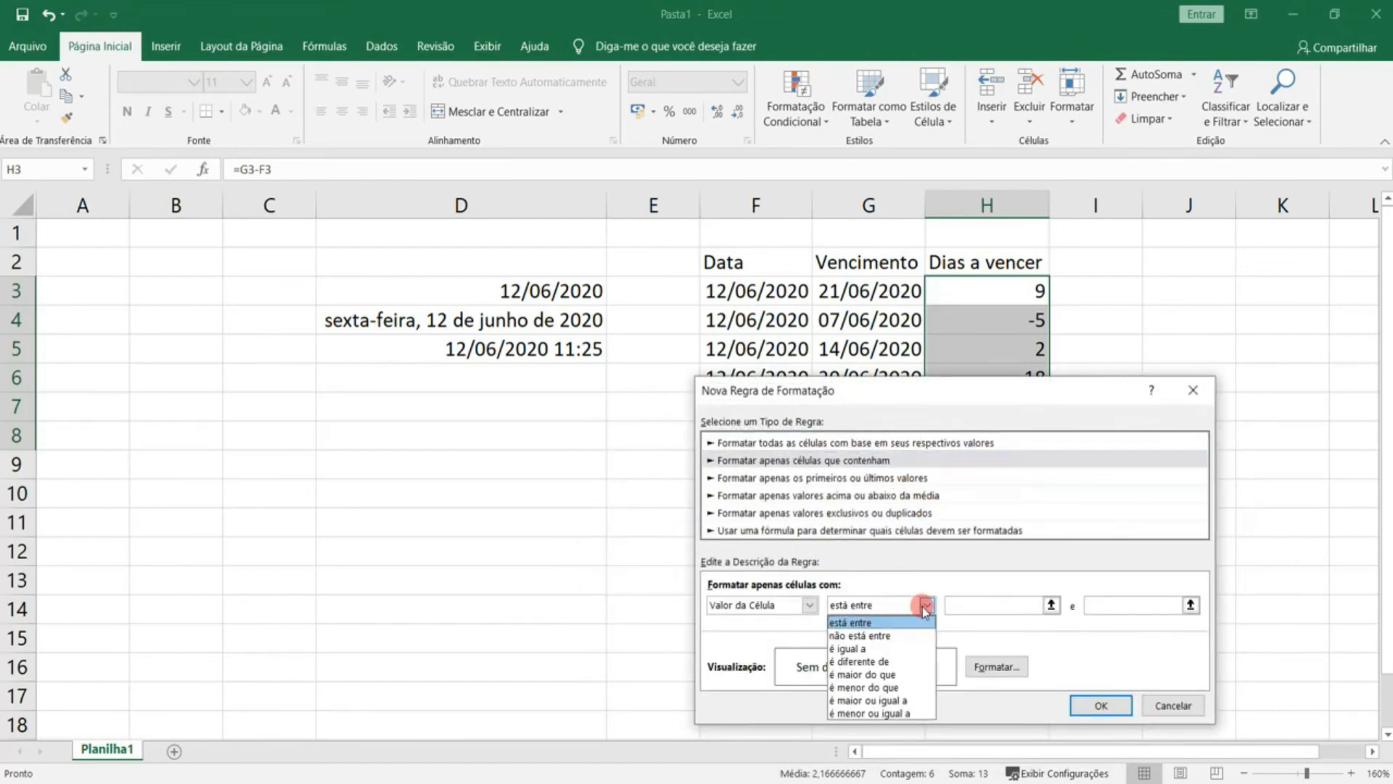
{"action": "left_click", "coordinate": [905, 687]}
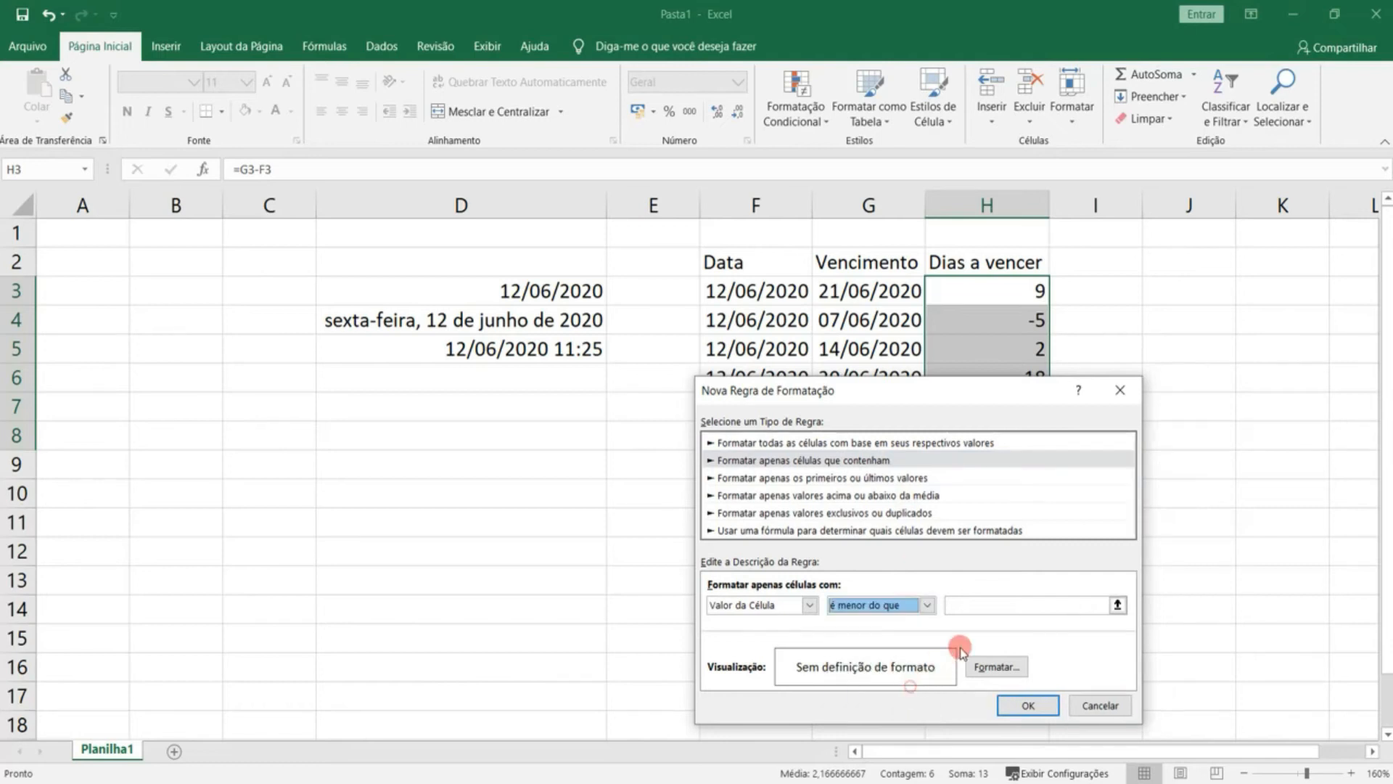
{"action": "left_click", "coordinate": [1016, 602]}
{"action": "type", "text": "0"}
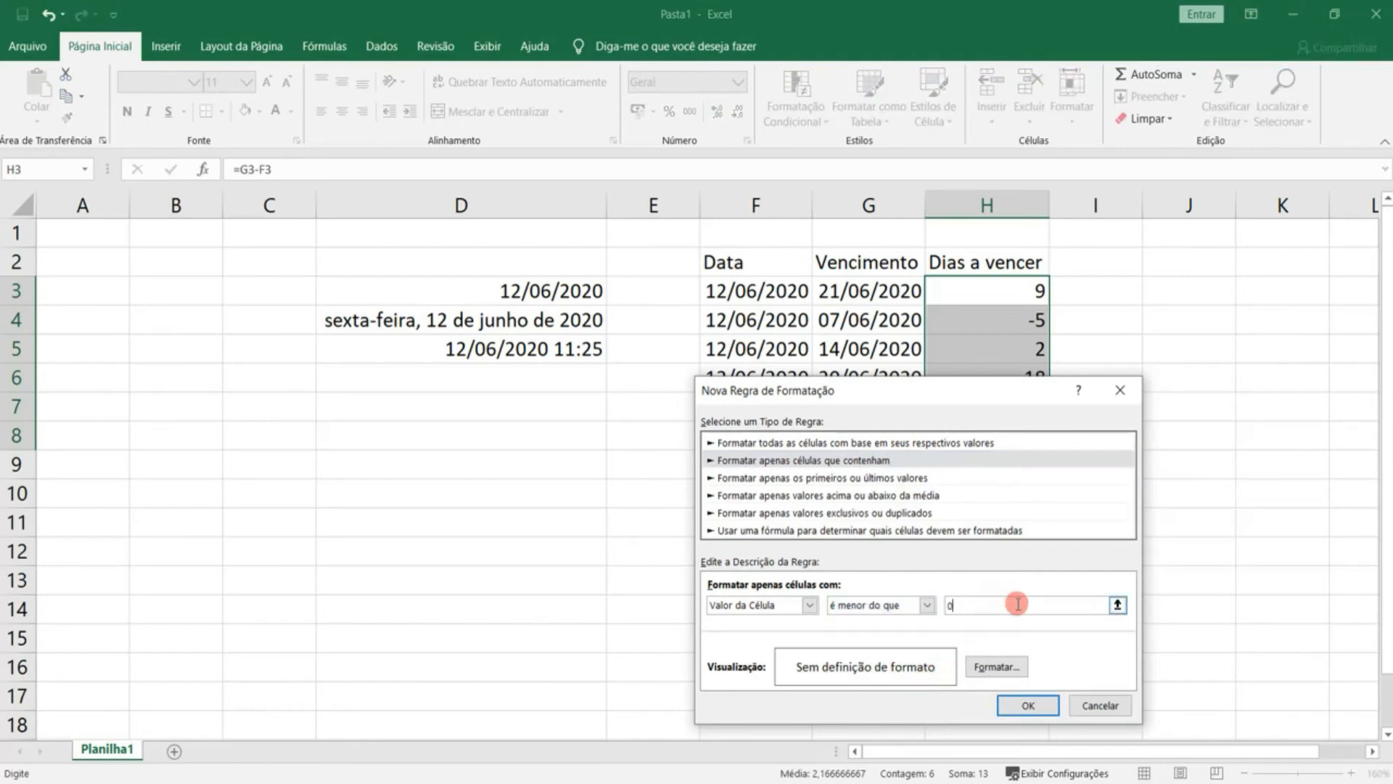
- Format the less-than-0 rule with bold text and a red fill, and apply all three rules to the sheet
{"action": "left_click", "coordinate": [996, 667]}
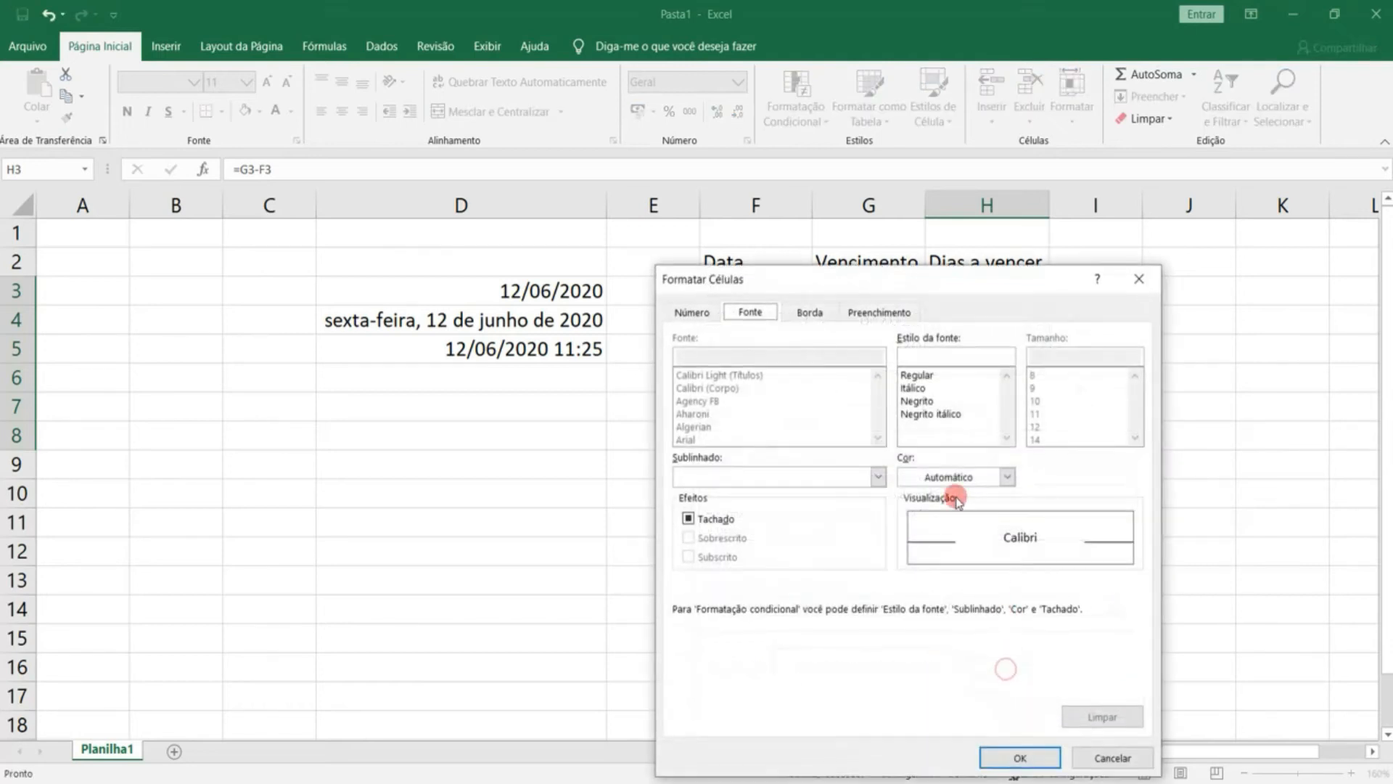
{"action": "left_click", "coordinate": [934, 401]}
{"action": "left_click", "coordinate": [879, 314]}
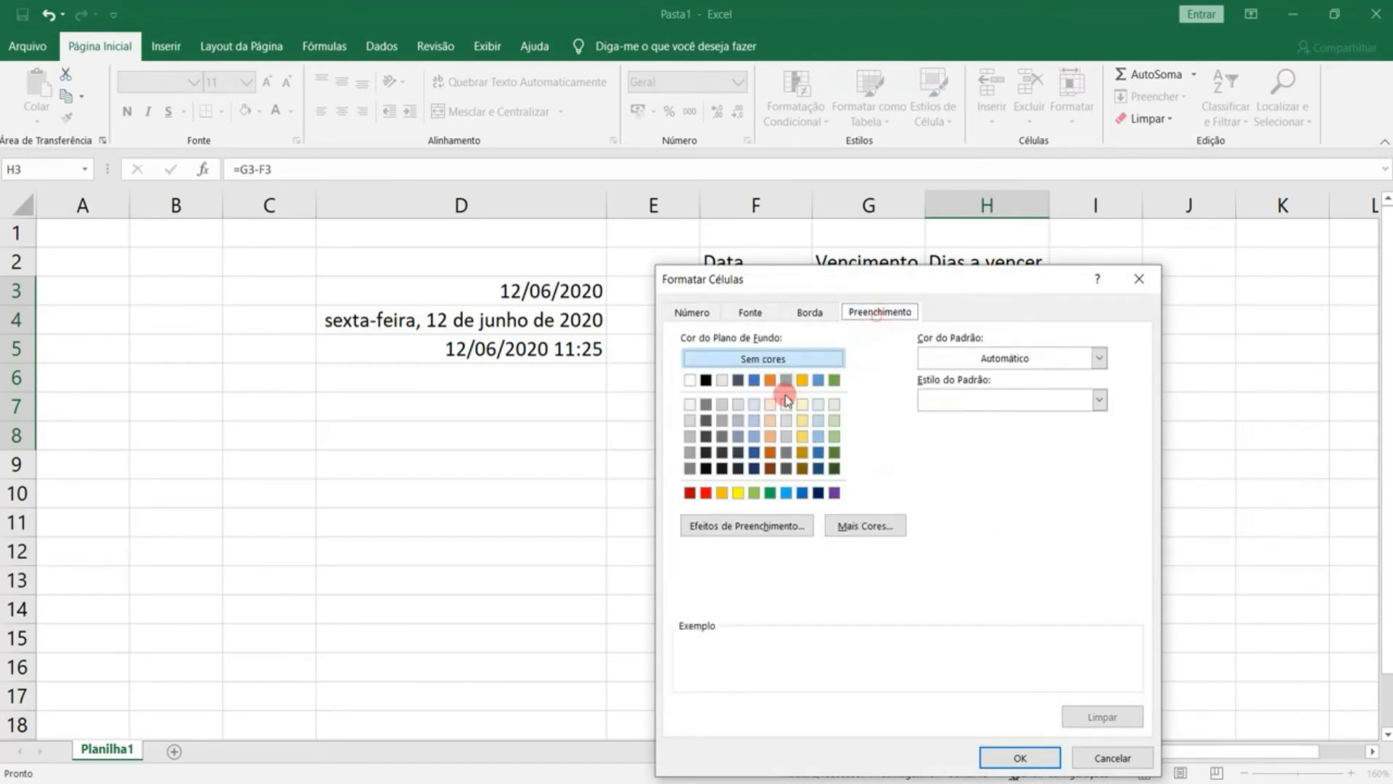
{"action": "left_click", "coordinate": [693, 490]}
{"action": "left_click", "coordinate": [1020, 757]}
{"action": "left_click", "coordinate": [1029, 705]}
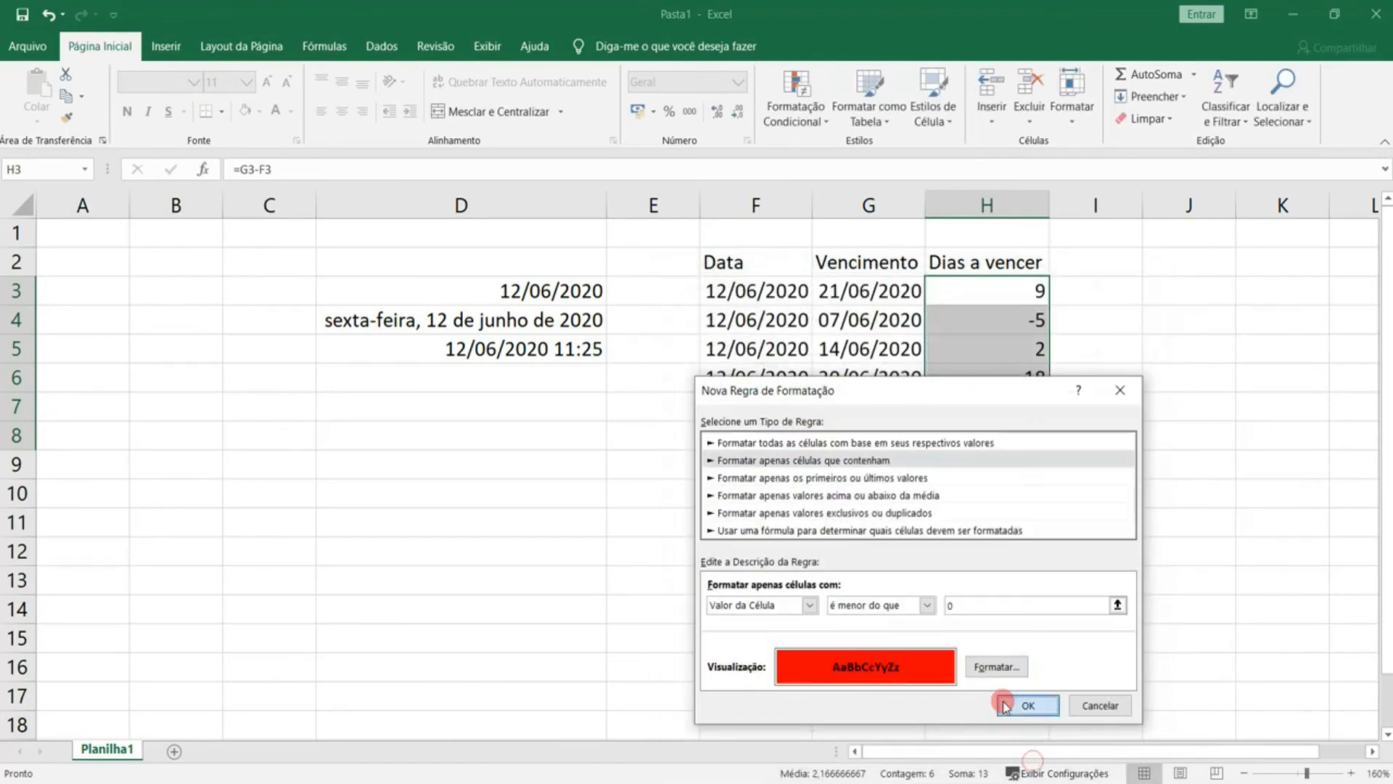
{"action": "left_click", "coordinate": [1038, 689]}
{"action": "left_click", "coordinate": [1056, 581]}
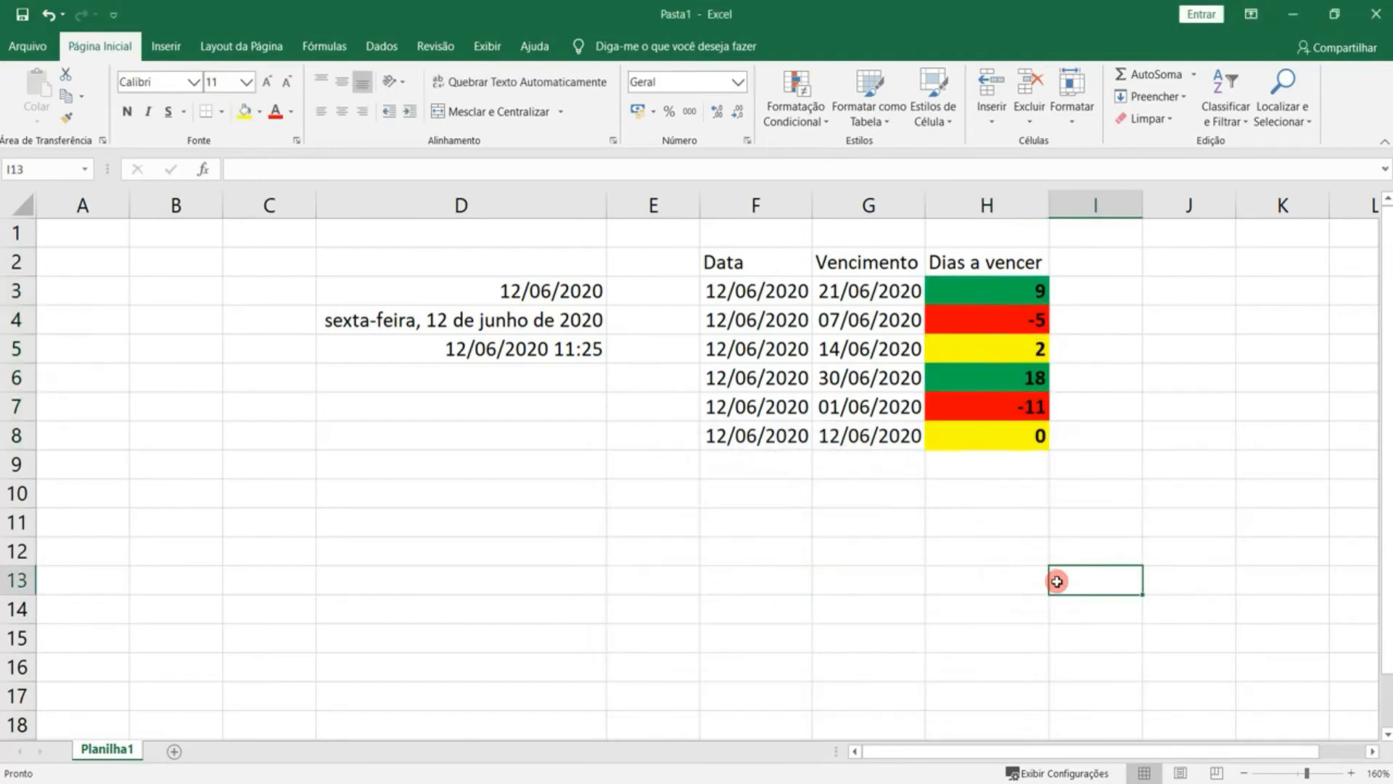
- Examine the green, yellow and red highlighting of the day counts in column H against the three rules
{"action": "left_click", "coordinate": [1009, 291]}
{"action": "left_click", "coordinate": [1038, 374]}
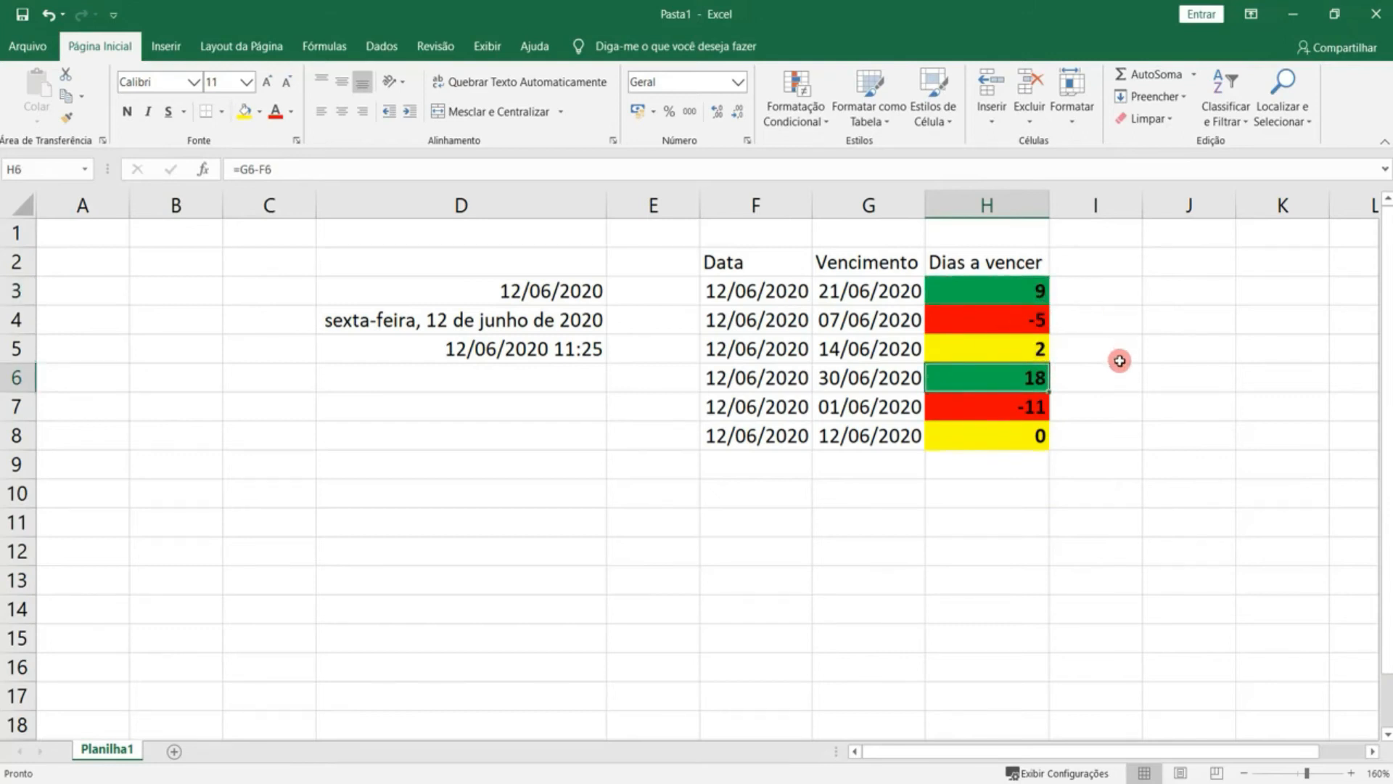
{"action": "left_click", "coordinate": [1002, 353]}
{"action": "left_click", "coordinate": [1036, 444]}
{"action": "left_click", "coordinate": [1030, 366]}
{"action": "left_click", "coordinate": [1030, 355]}
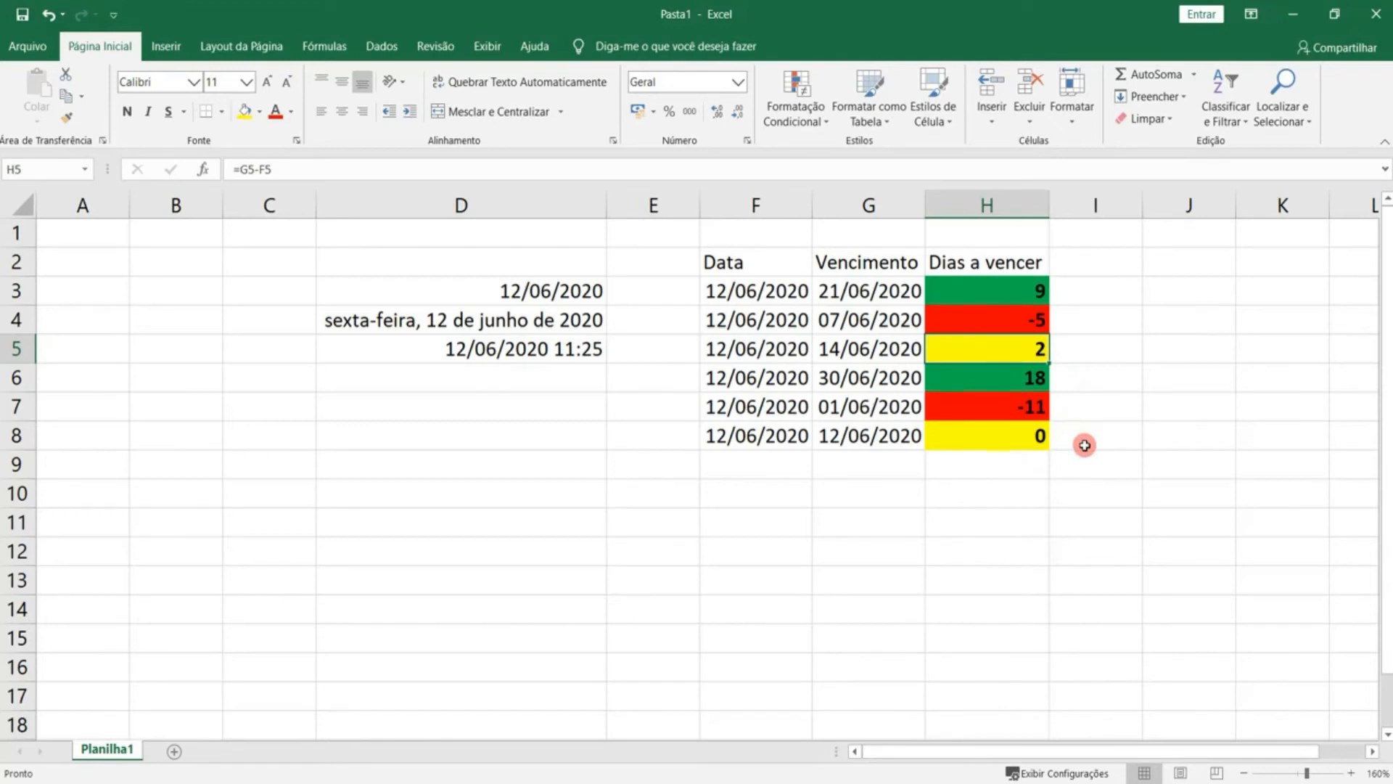
{"action": "left_click", "coordinate": [1028, 413]}
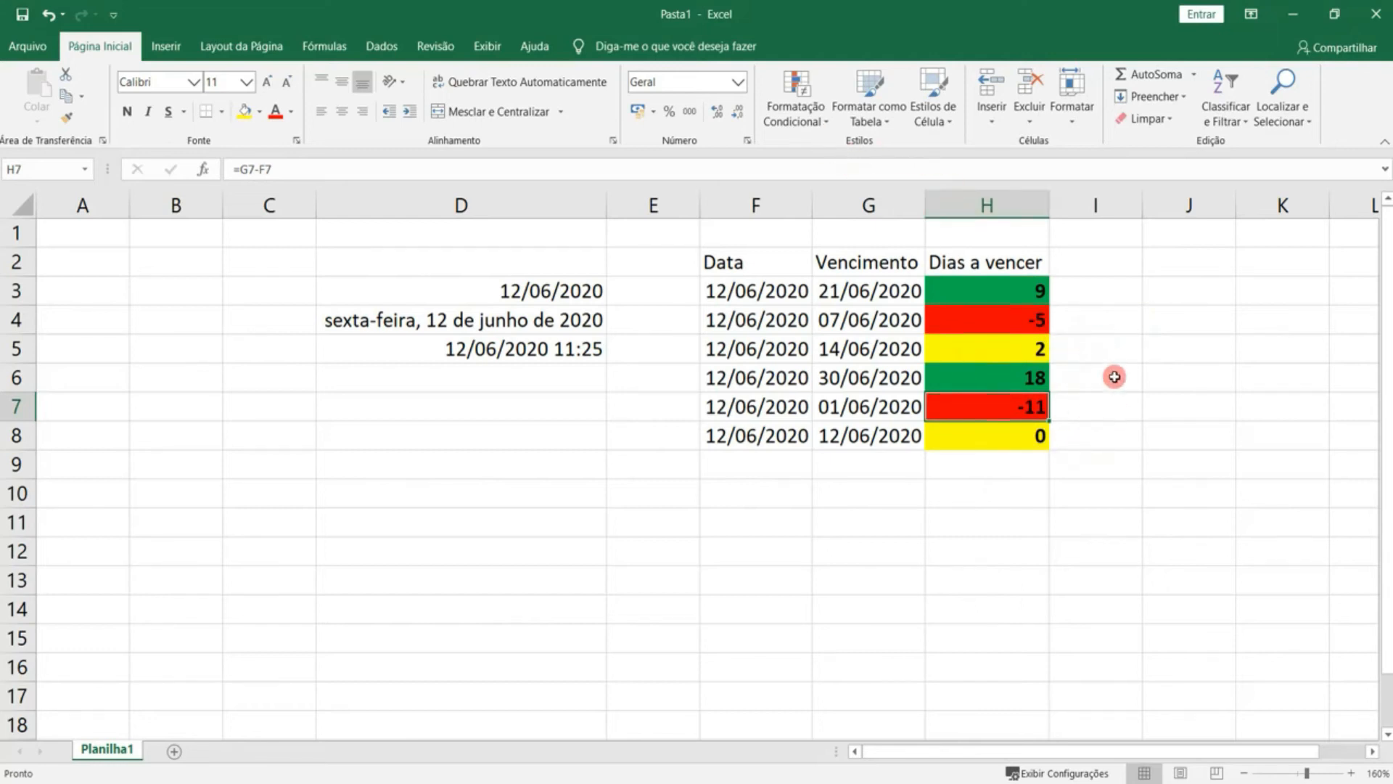
{"action": "left_click", "coordinate": [915, 488]}
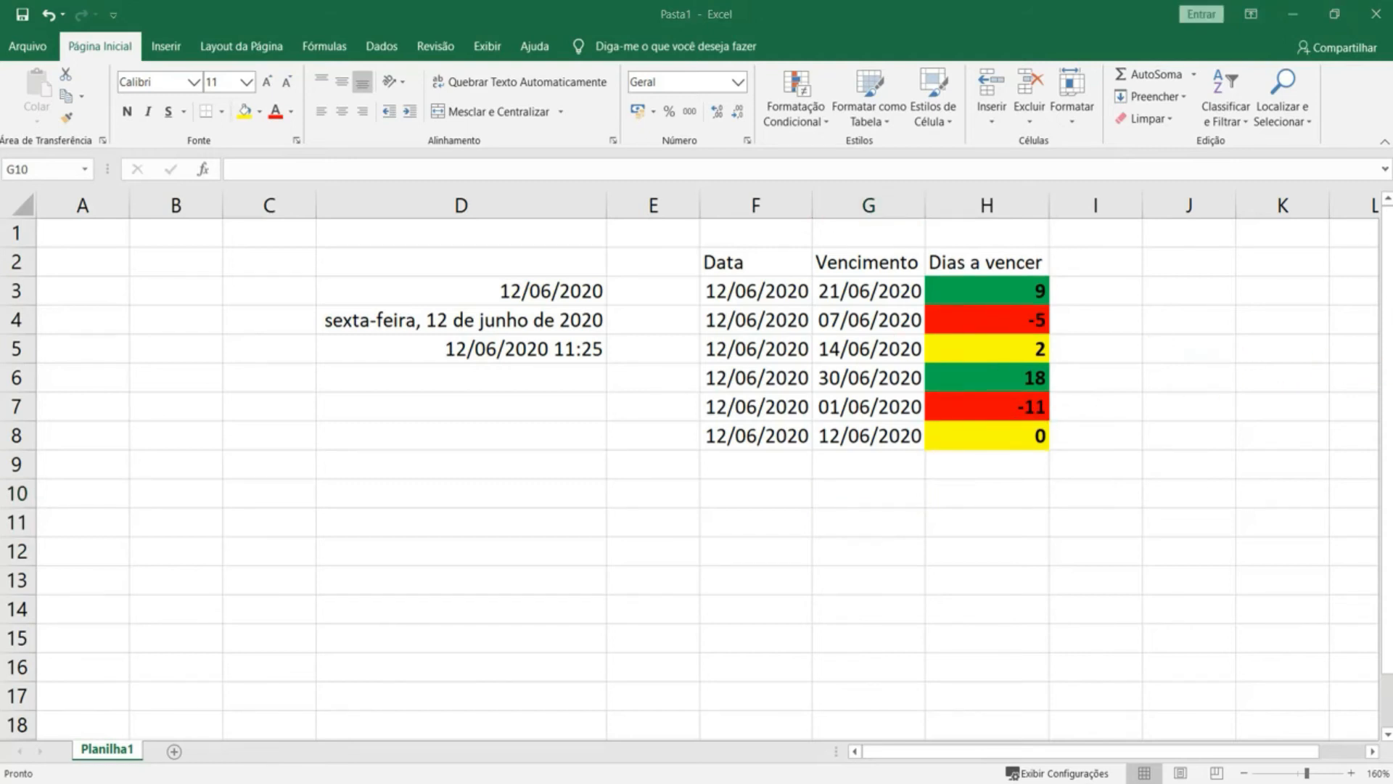
- Enter =ANO(D3) in cell J3 to extract the year from the date in D3
{"action": "left_click", "coordinate": [1201, 296]}
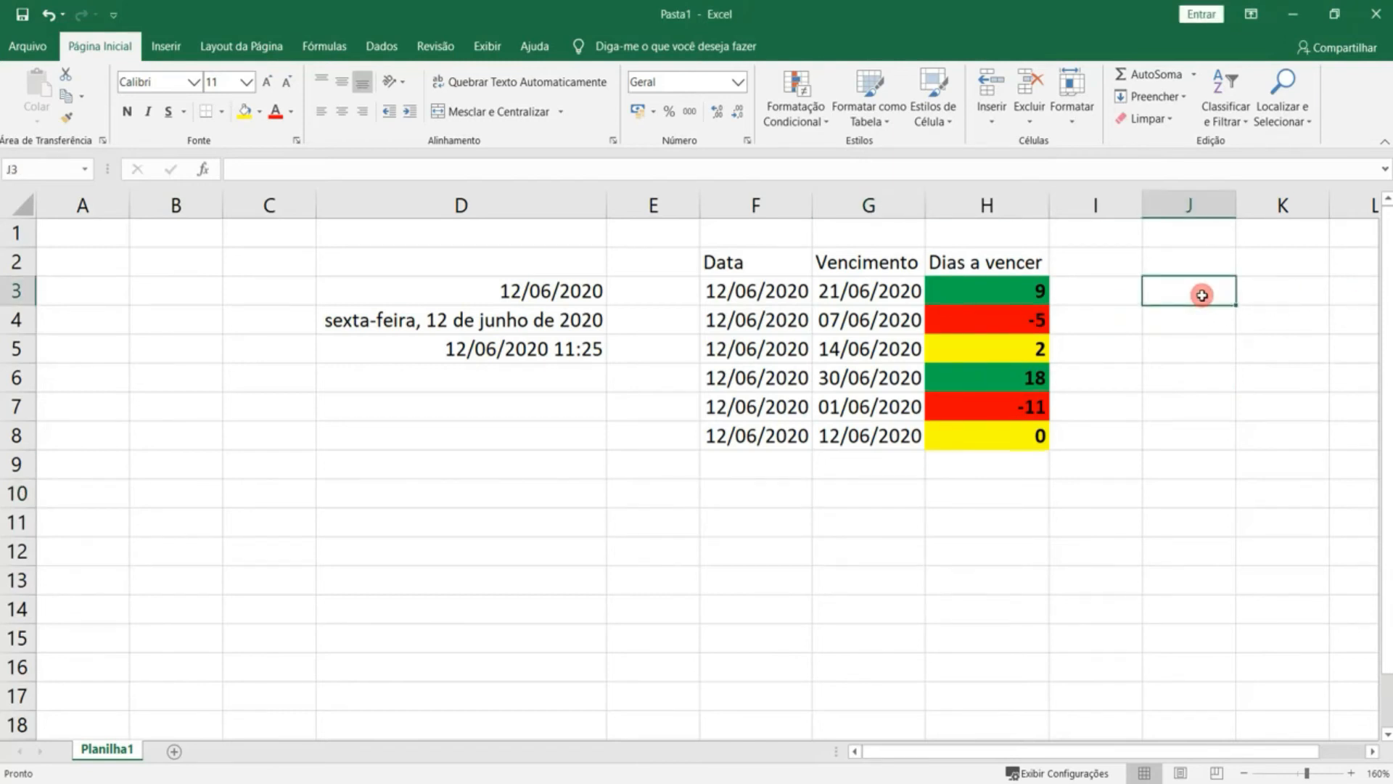
{"action": "type", "text": "=a"}
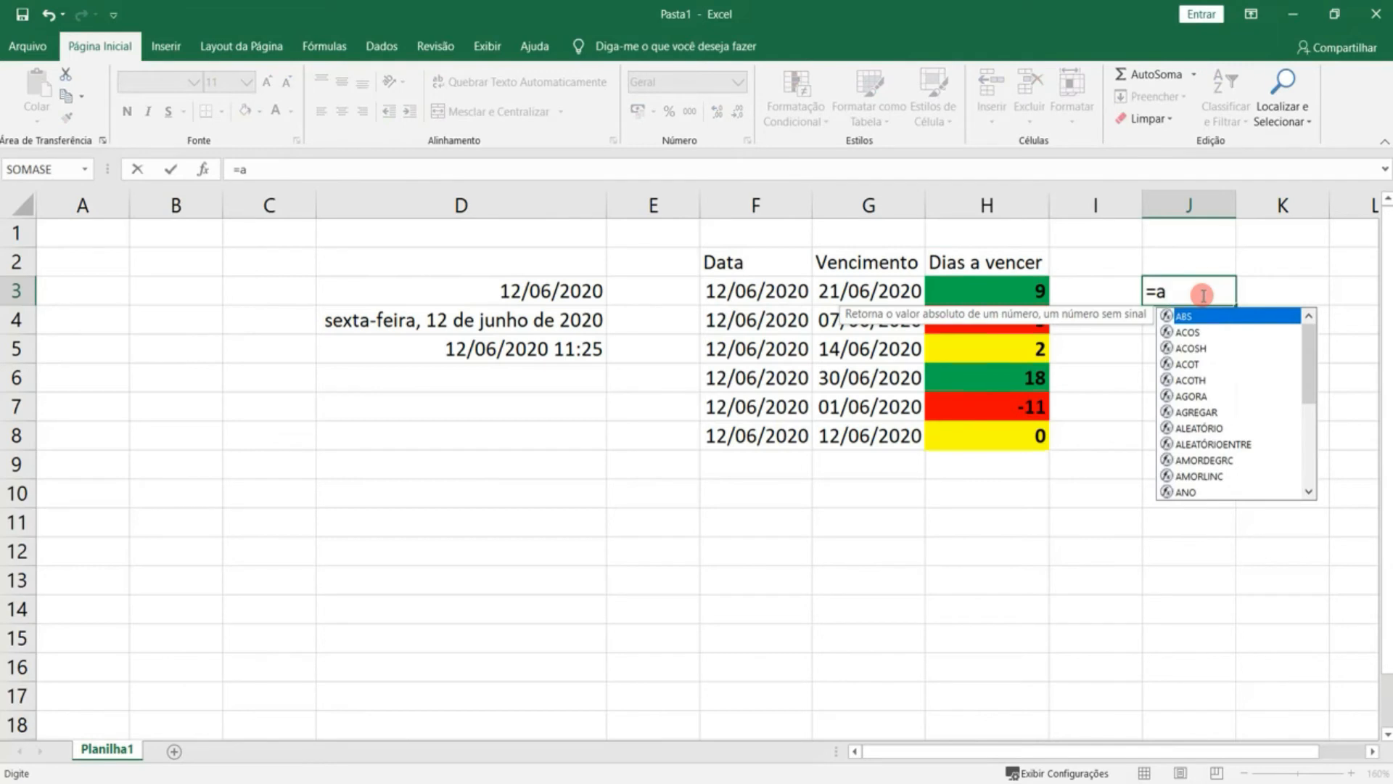
{"action": "key", "text": "BackSpace"}
{"action": "key", "text": "BackSpace"}
{"action": "type", "text": "=an"}
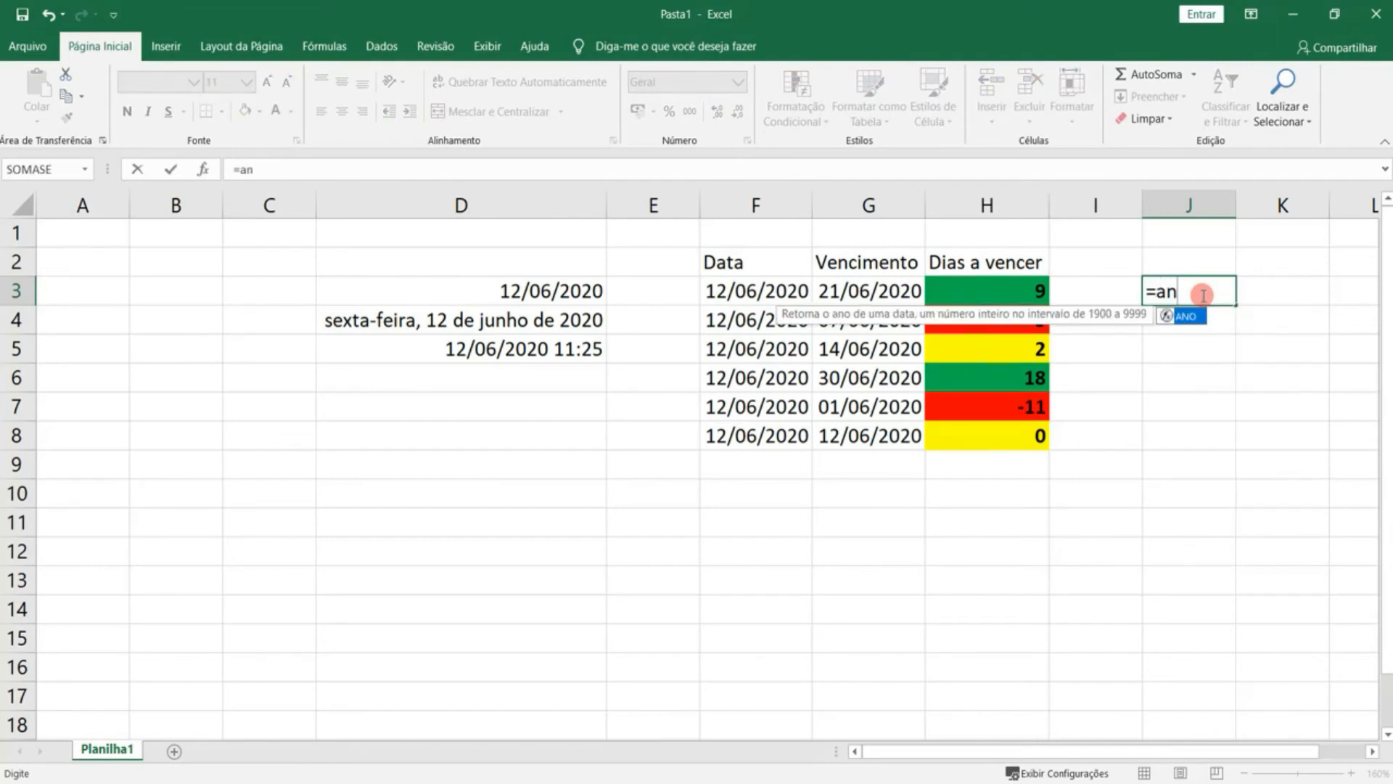
{"action": "key", "text": "Tab"}
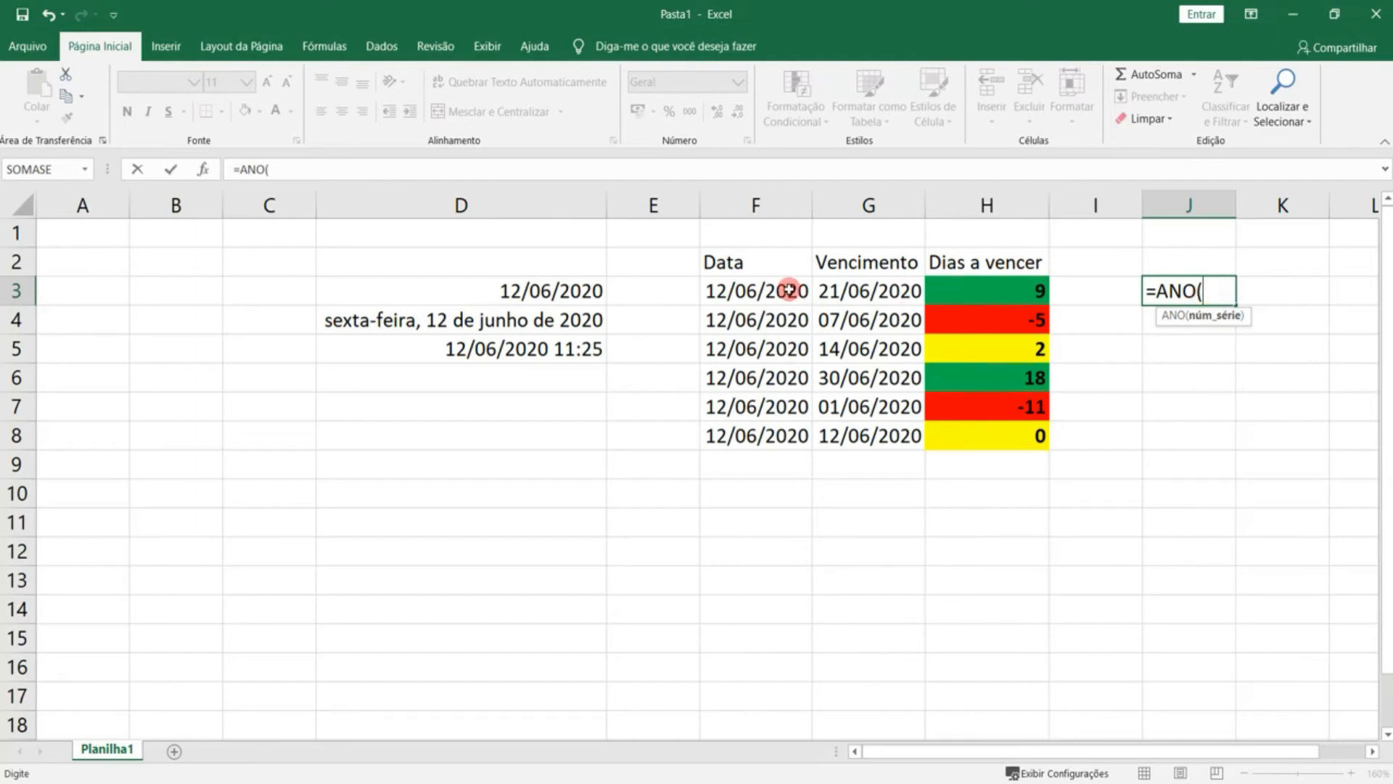
{"action": "left_click", "coordinate": [548, 291]}
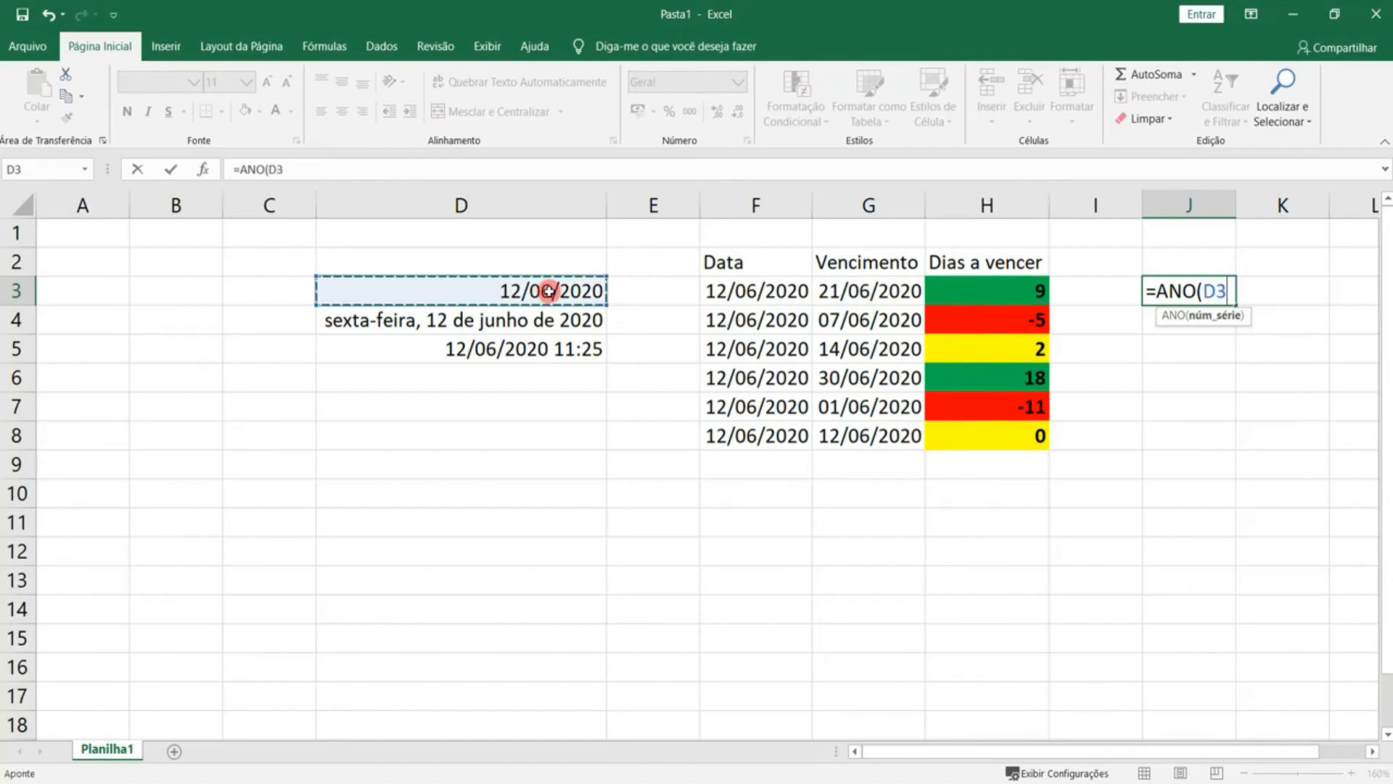
{"action": "type", "text": ")"}
{"action": "key", "text": "Return"}
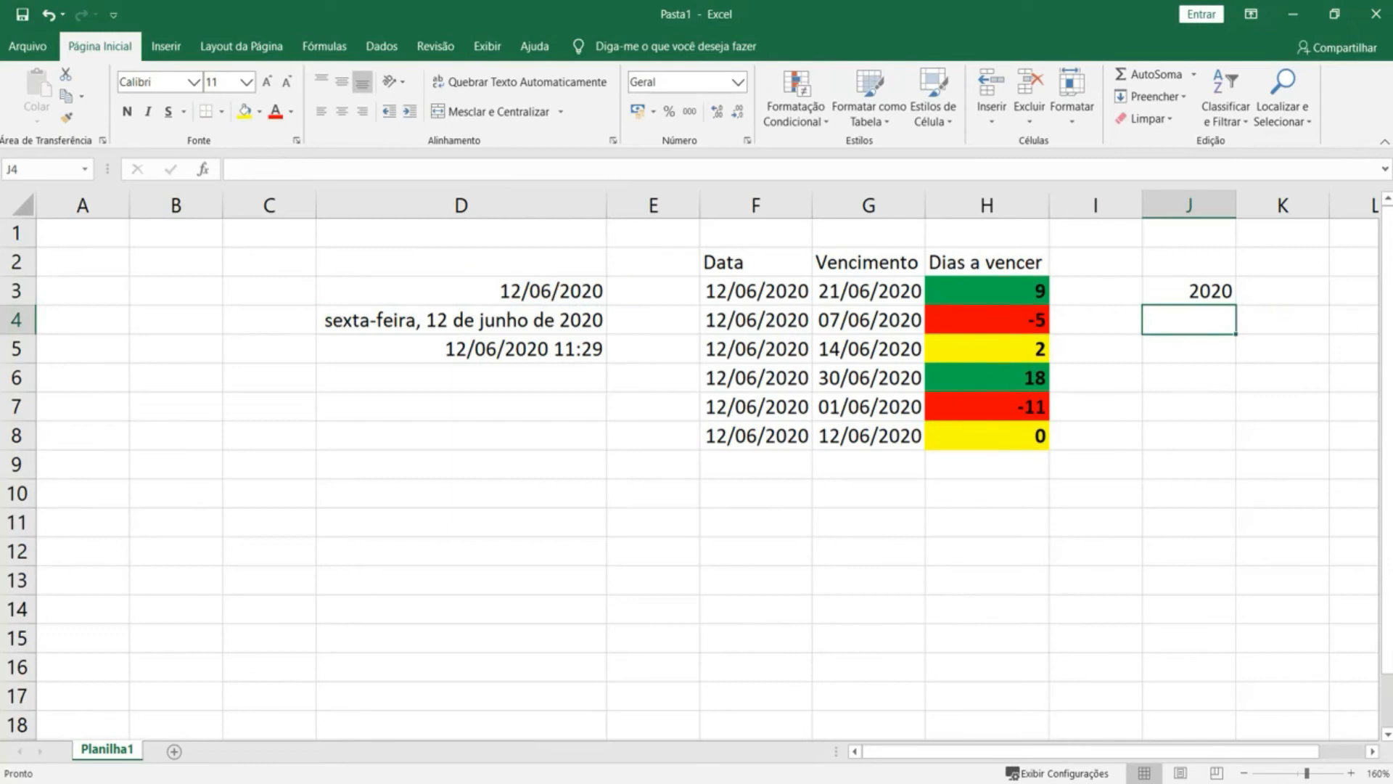
- Enter a MÊS formula in cell J4 that extracts the month from the date in D3
{"action": "left_click", "coordinate": [1227, 322]}
{"action": "type", "text": "=mes"}
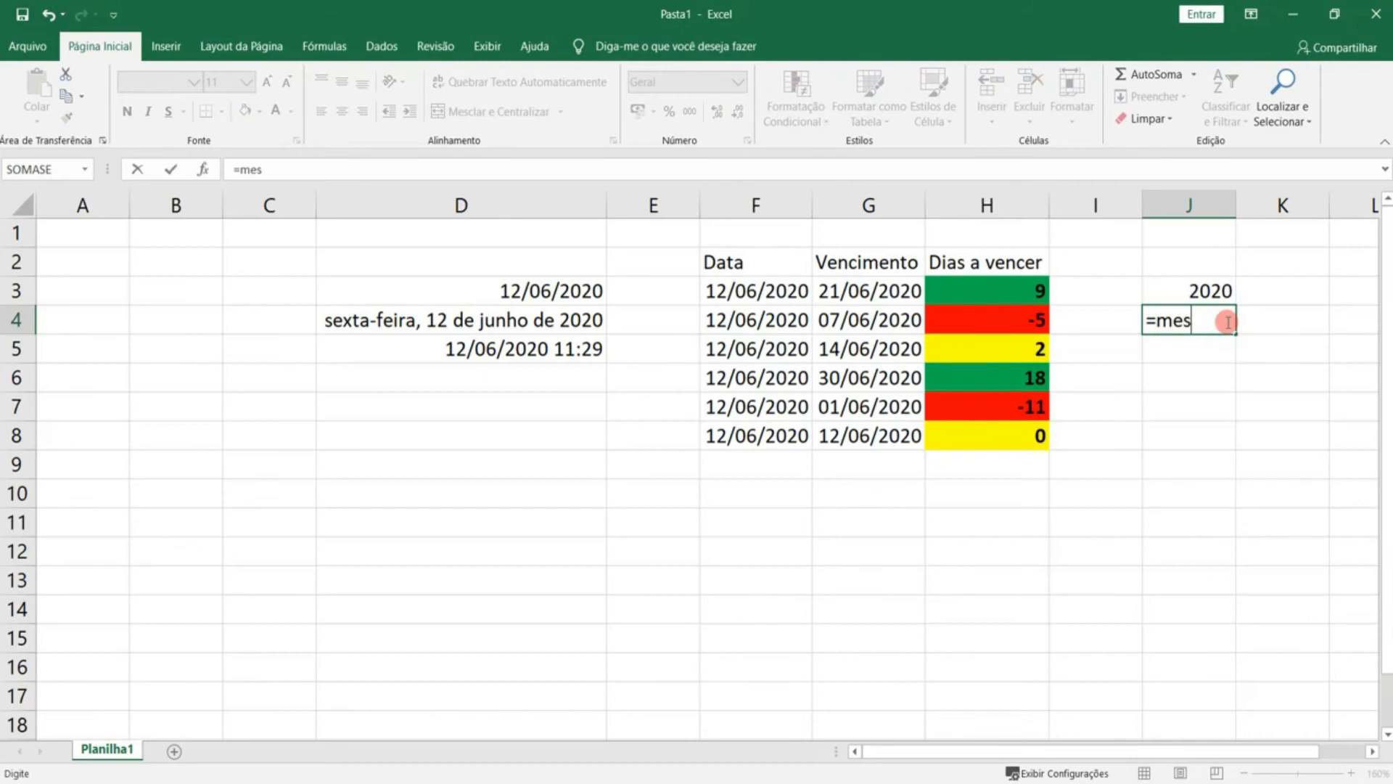
{"action": "key", "text": "BackSpace"}
{"action": "type", "text": "s"}
{"action": "key", "text": "BackSpace"}
{"action": "key", "text": "BackSpace"}
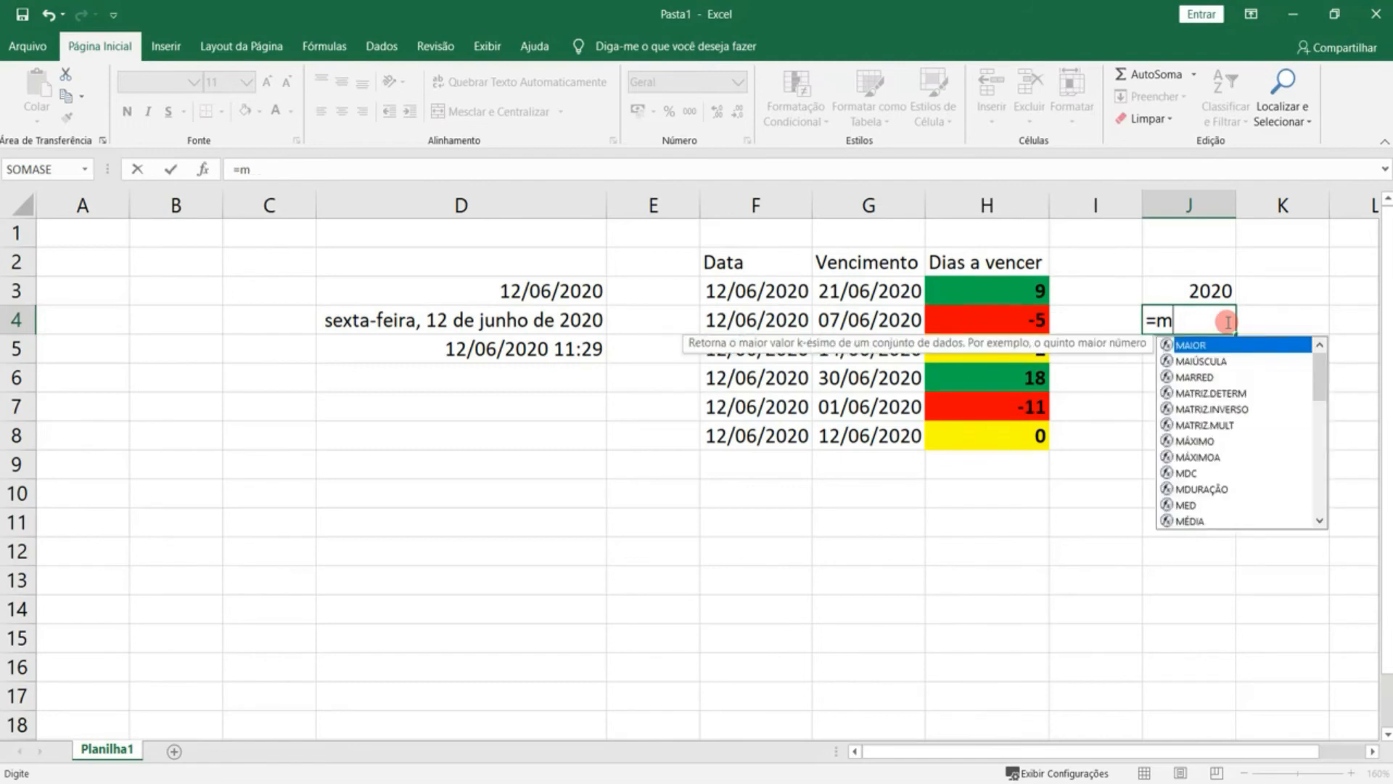
{"action": "type", "text": "ês"}
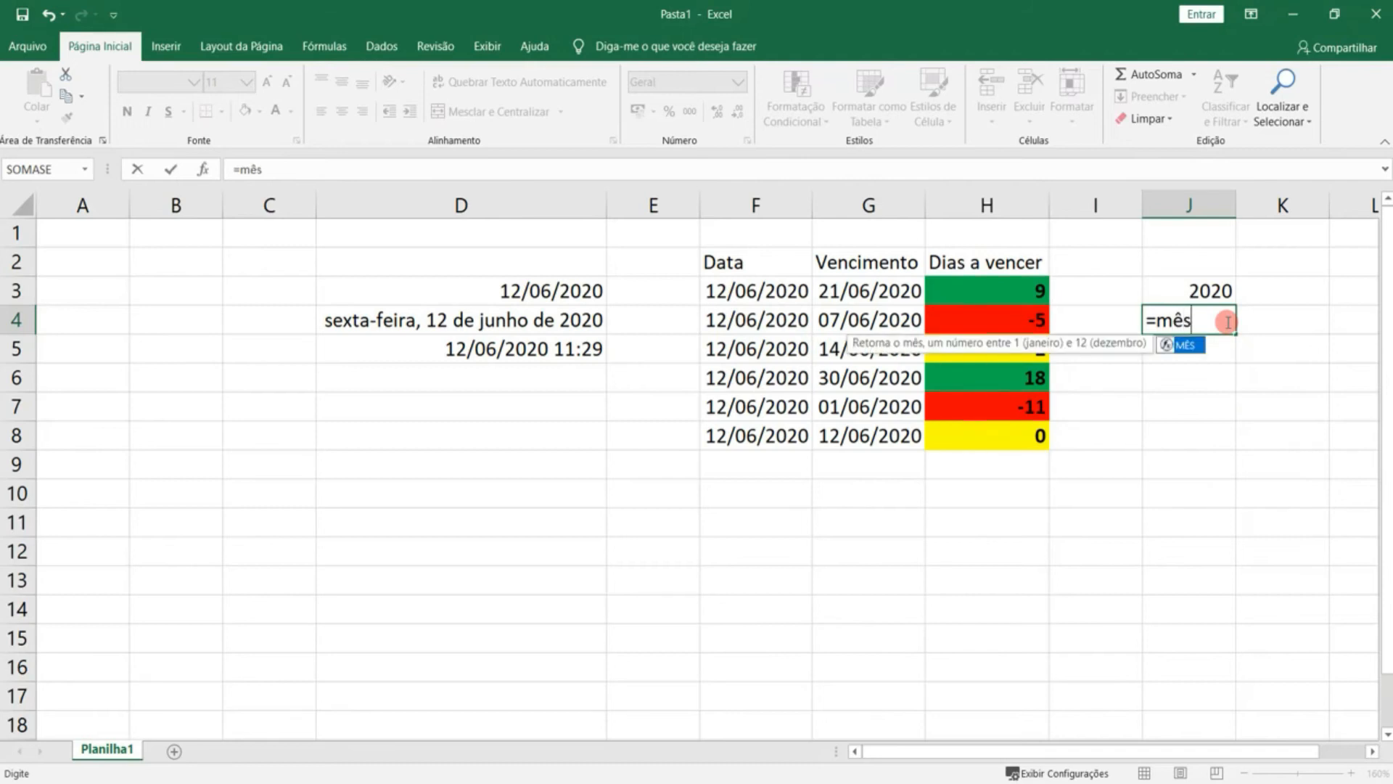
{"action": "key", "text": "Tab"}
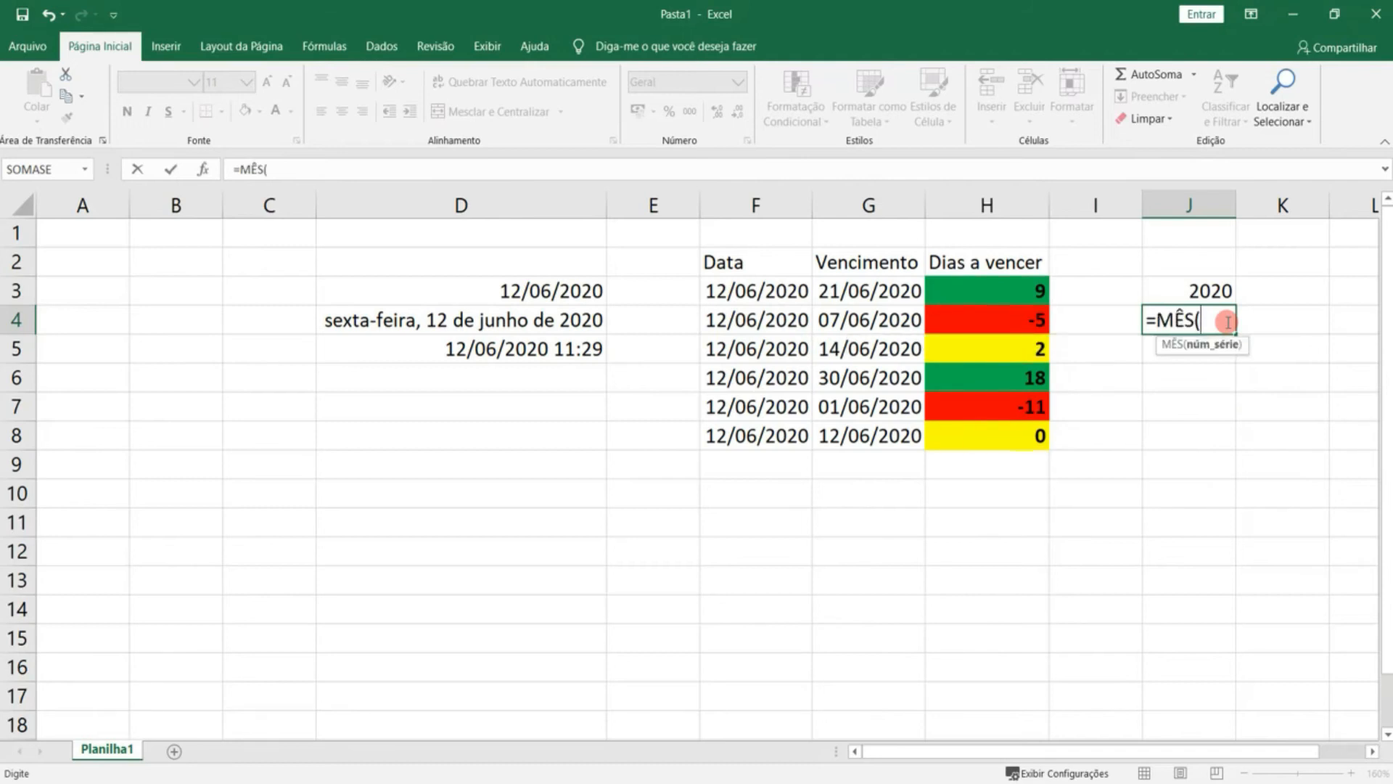
{"action": "left_click", "coordinate": [561, 285]}
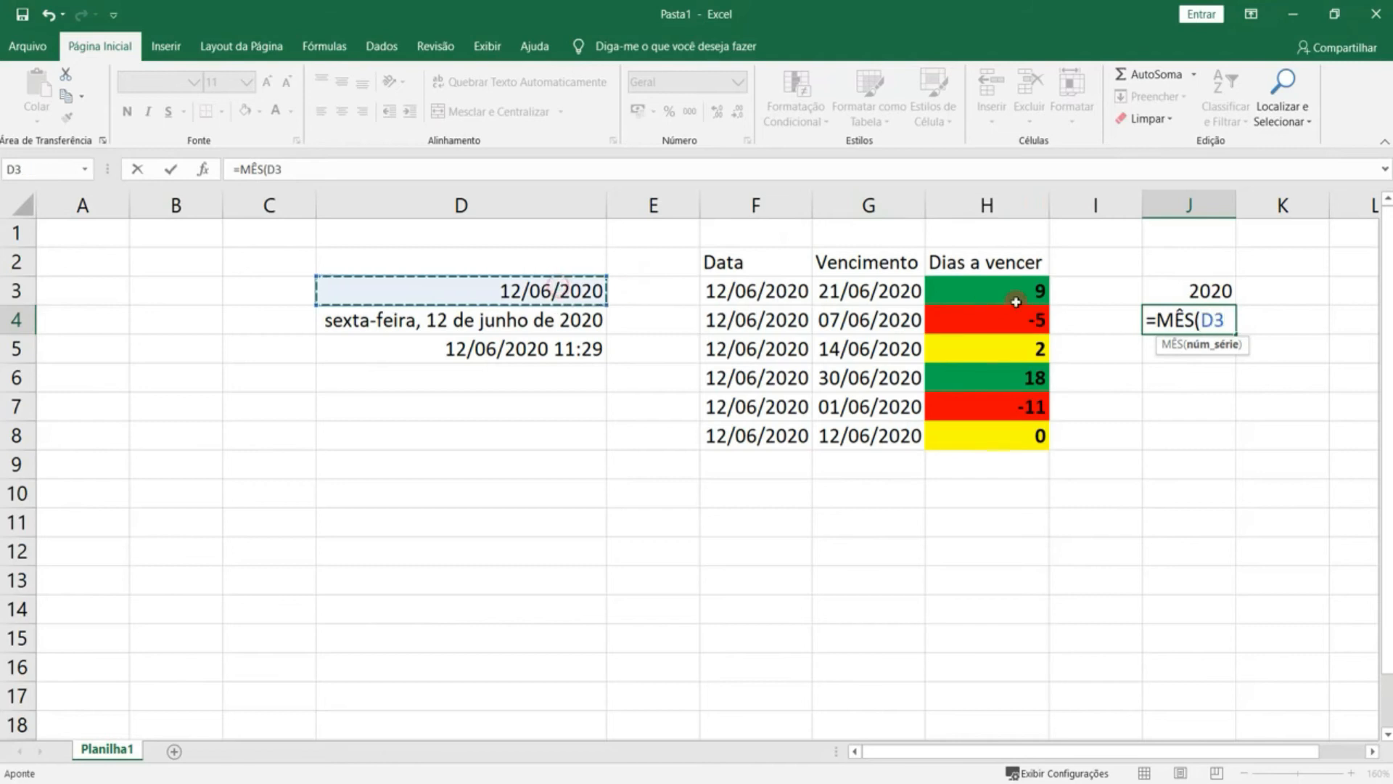
{"action": "key", "text": "Return"}
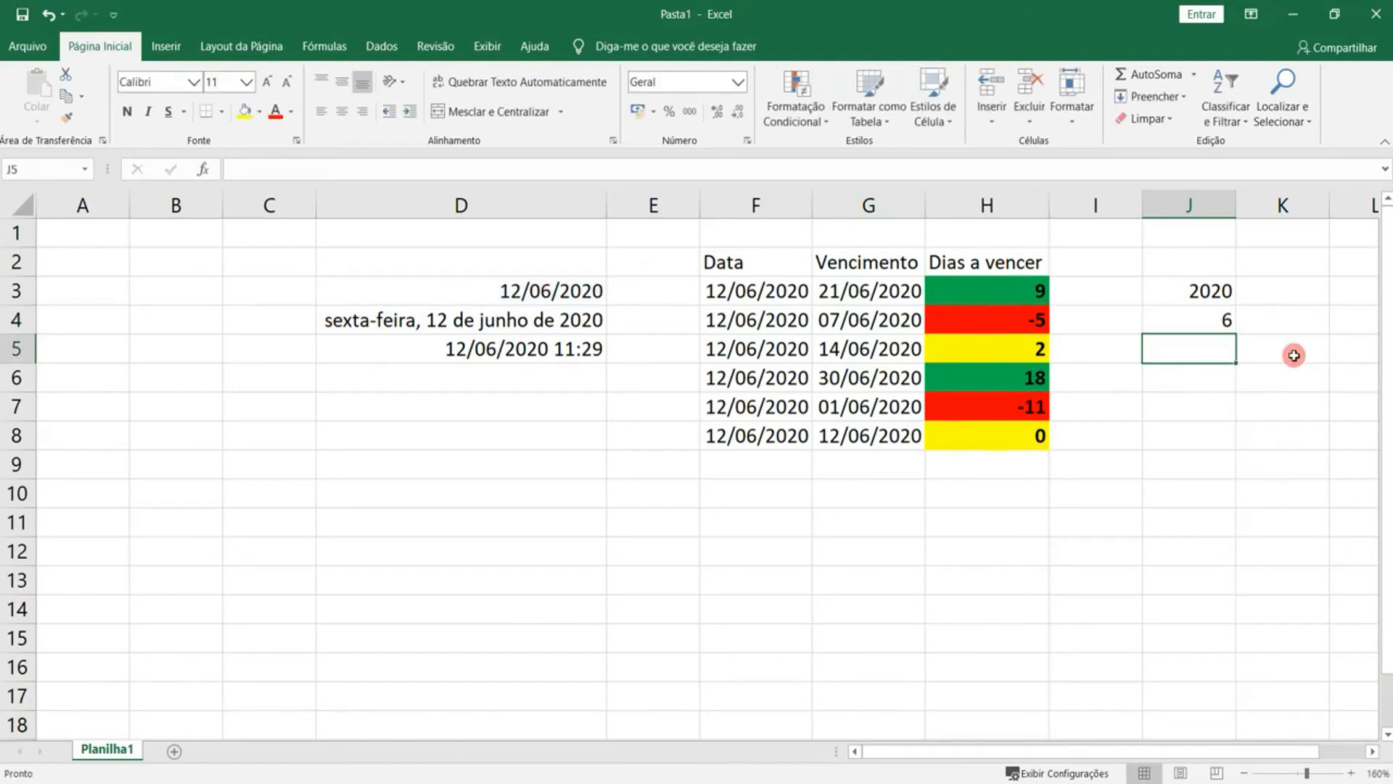
- Enter a DIA formula in cell J5 that extracts the day from the date in D3
{"action": "type", "text": "=di"}
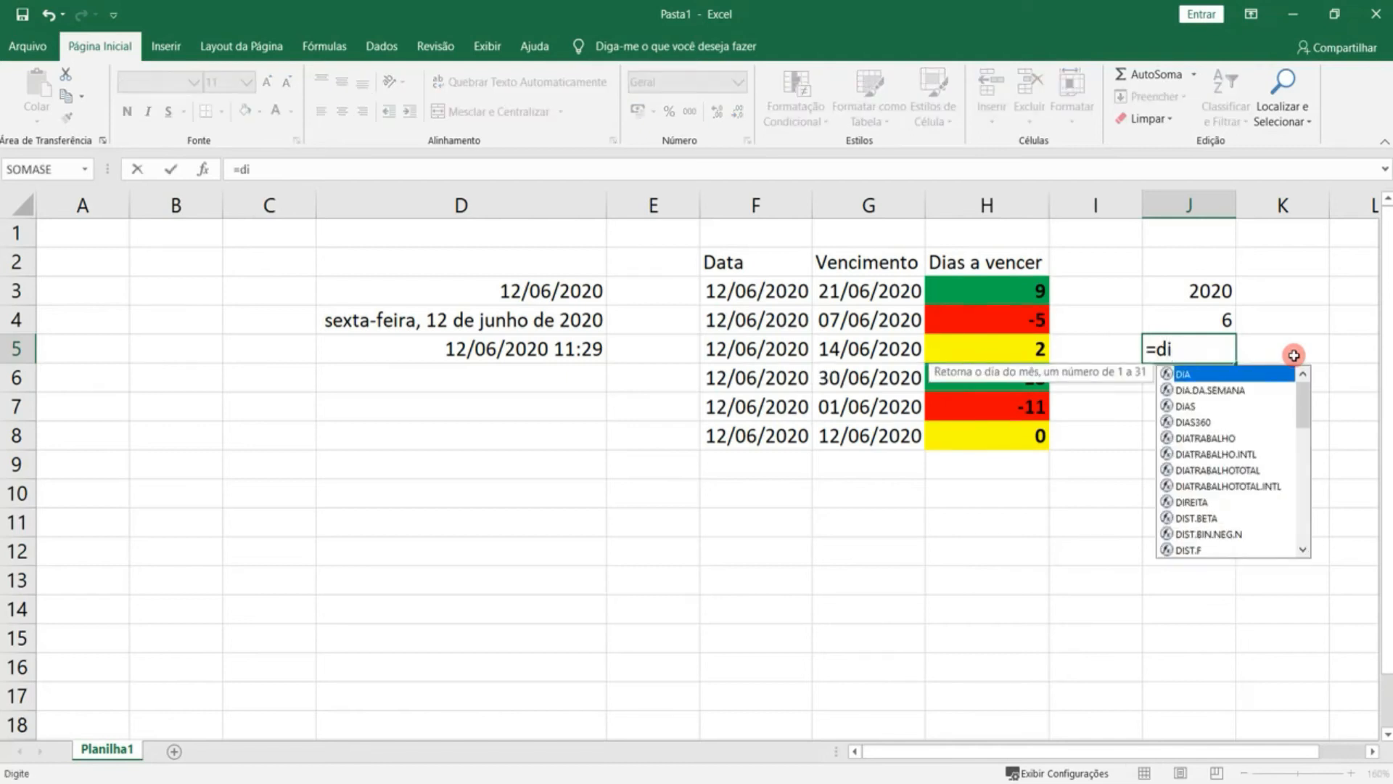
{"action": "key", "text": "Tab"}
{"action": "left_click", "coordinate": [589, 293]}
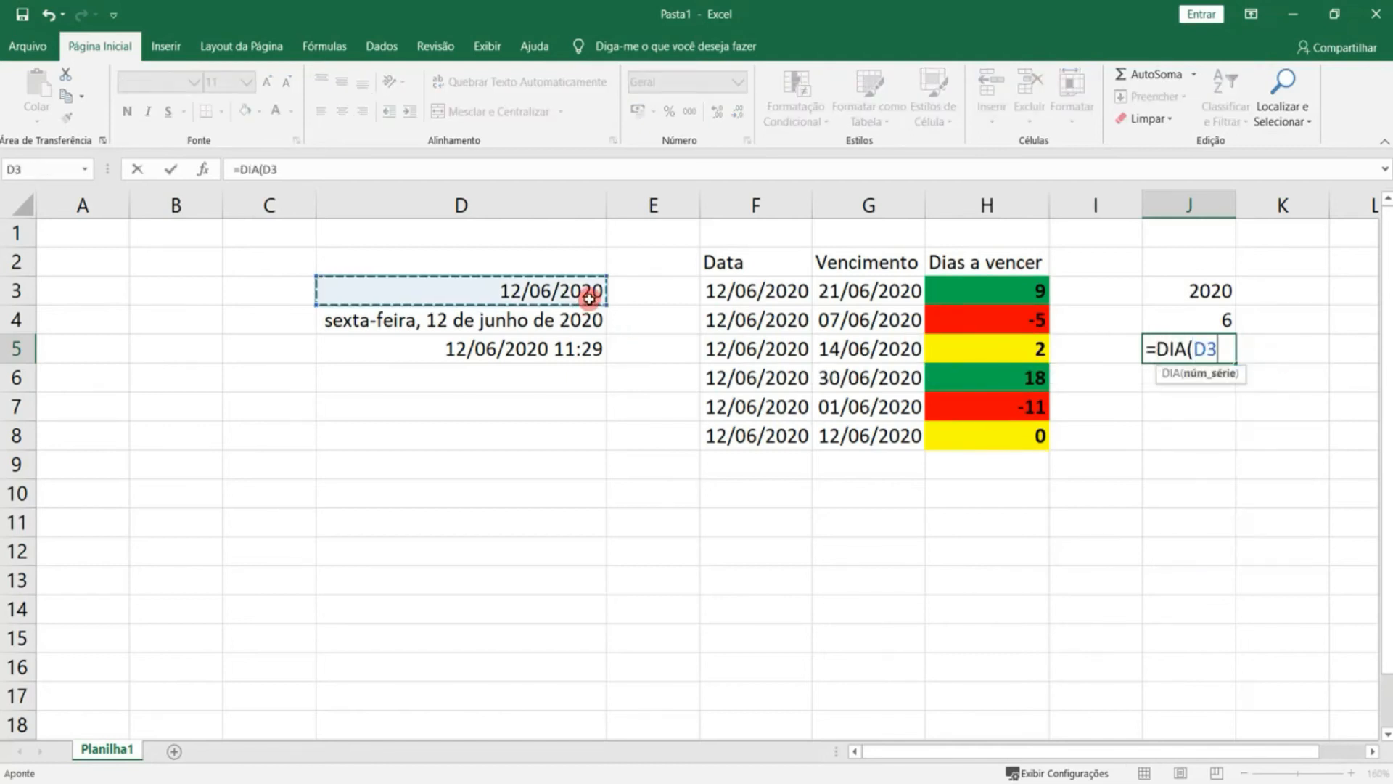
{"action": "key", "text": "Return"}
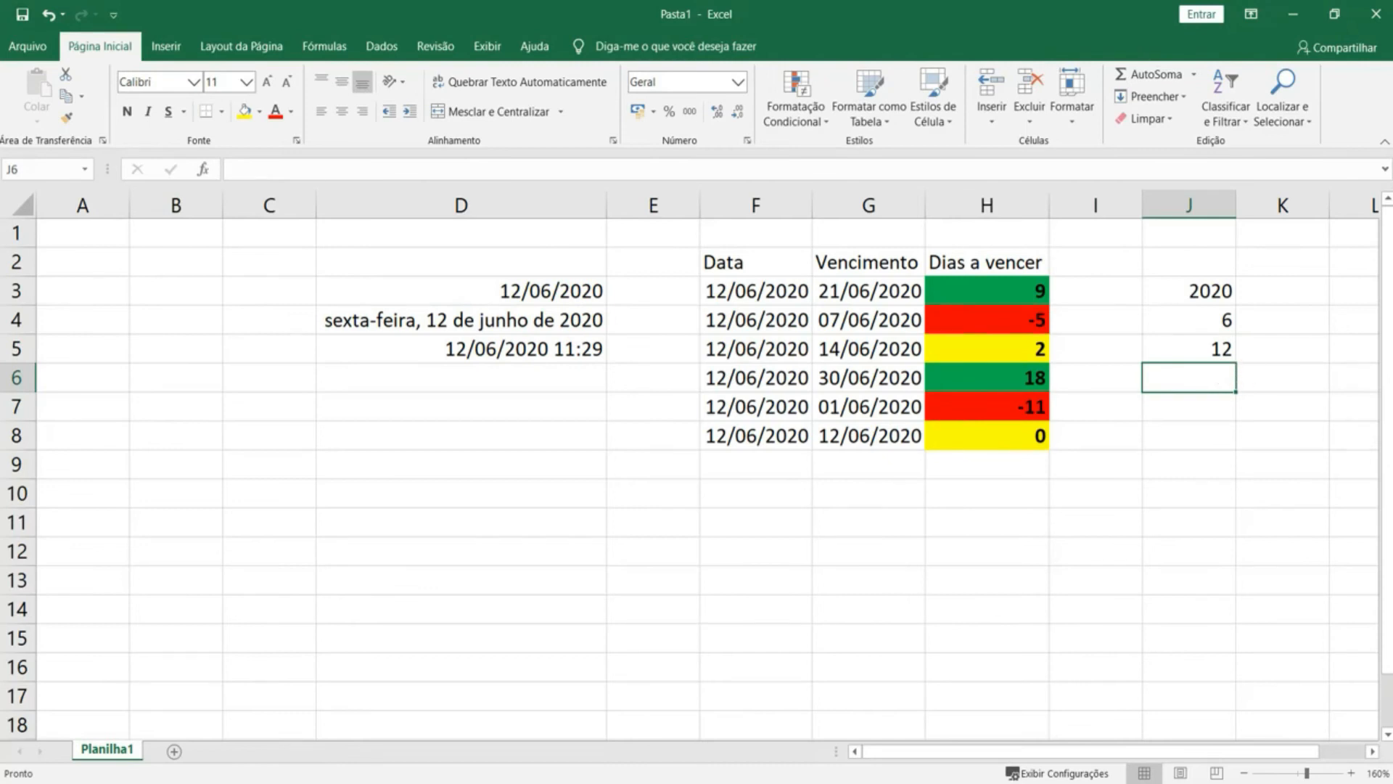
- Enter =HORA(D5) in cell J6 to extract the hour from the date and time in D5
{"action": "key", "text": "alt+Tab"}
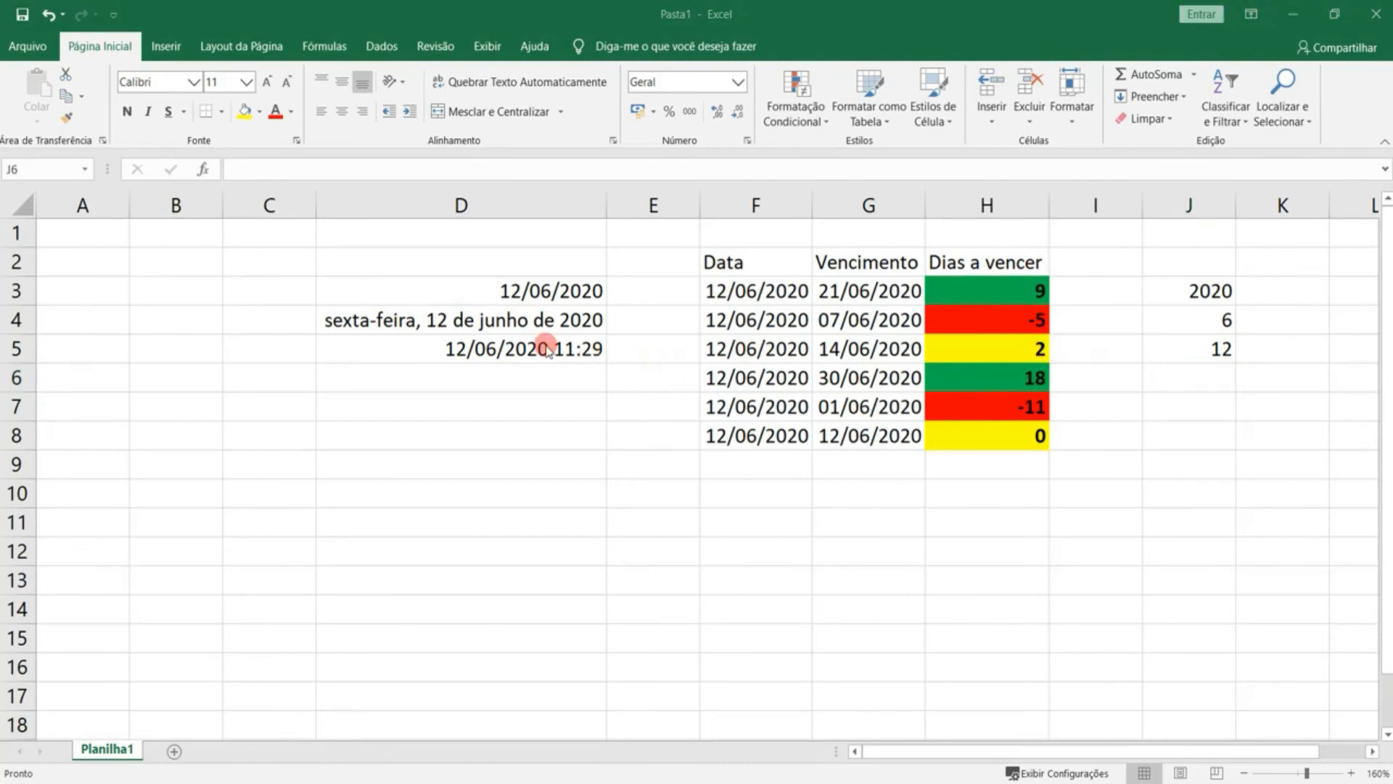
{"action": "key", "text": "alt+Tab"}
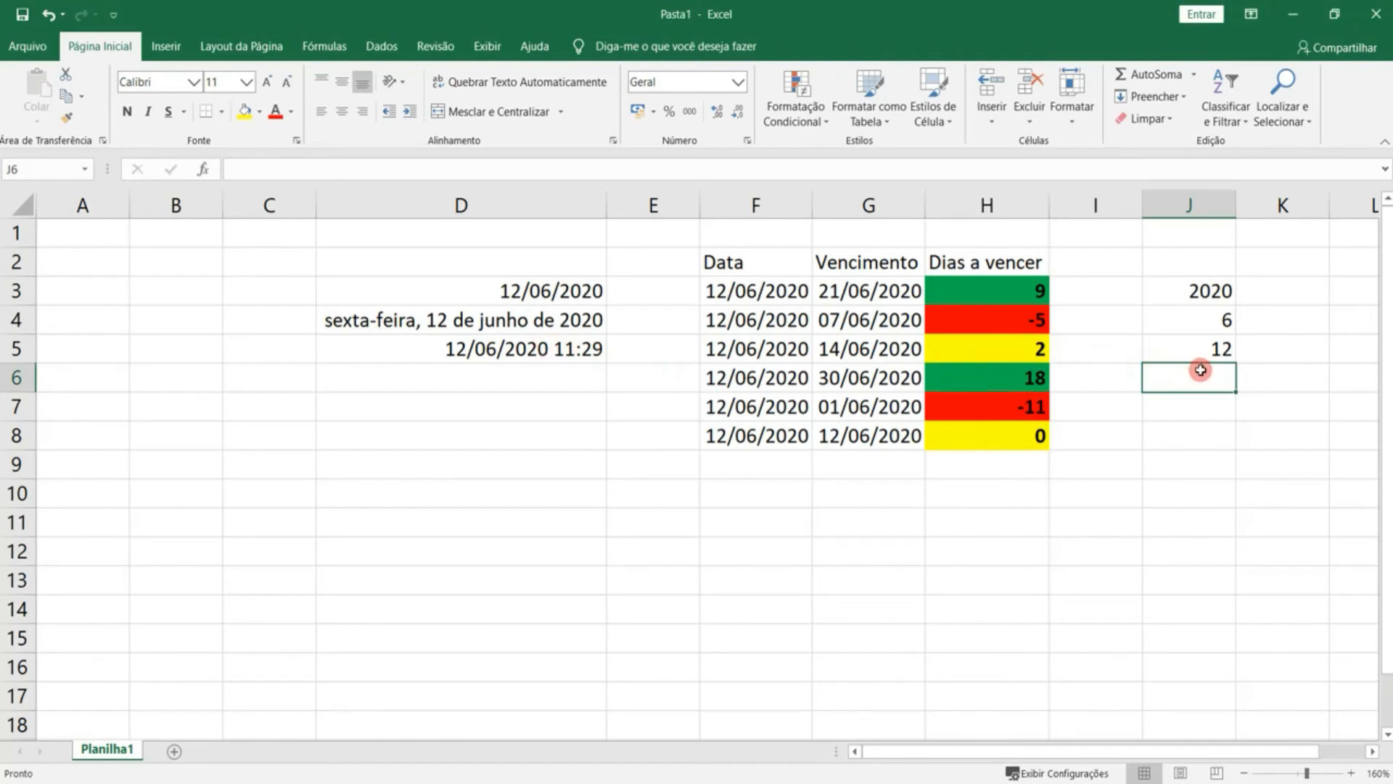
{"action": "type", "text": "=hor"}
{"action": "key", "text": "Tab"}
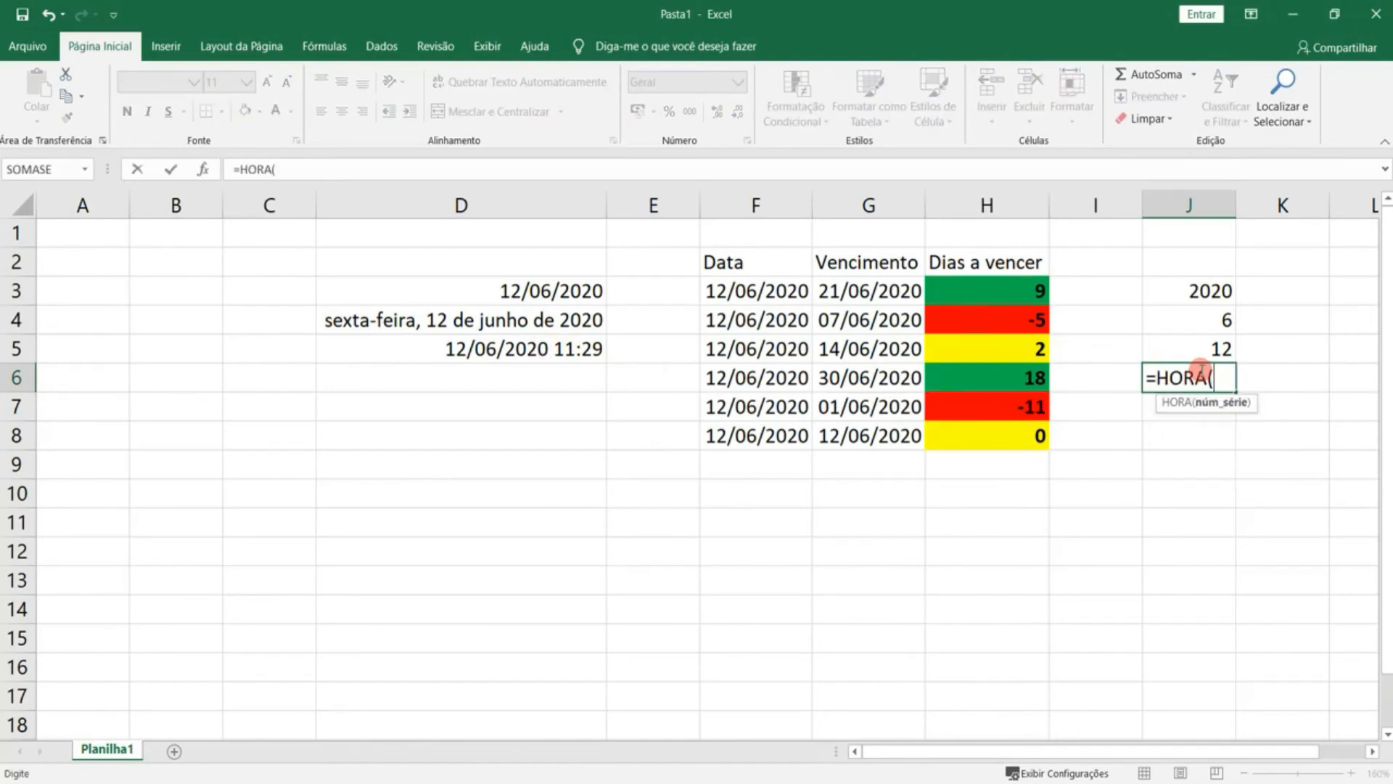
{"action": "left_click", "coordinate": [570, 349]}
{"action": "key", "text": "Return"}
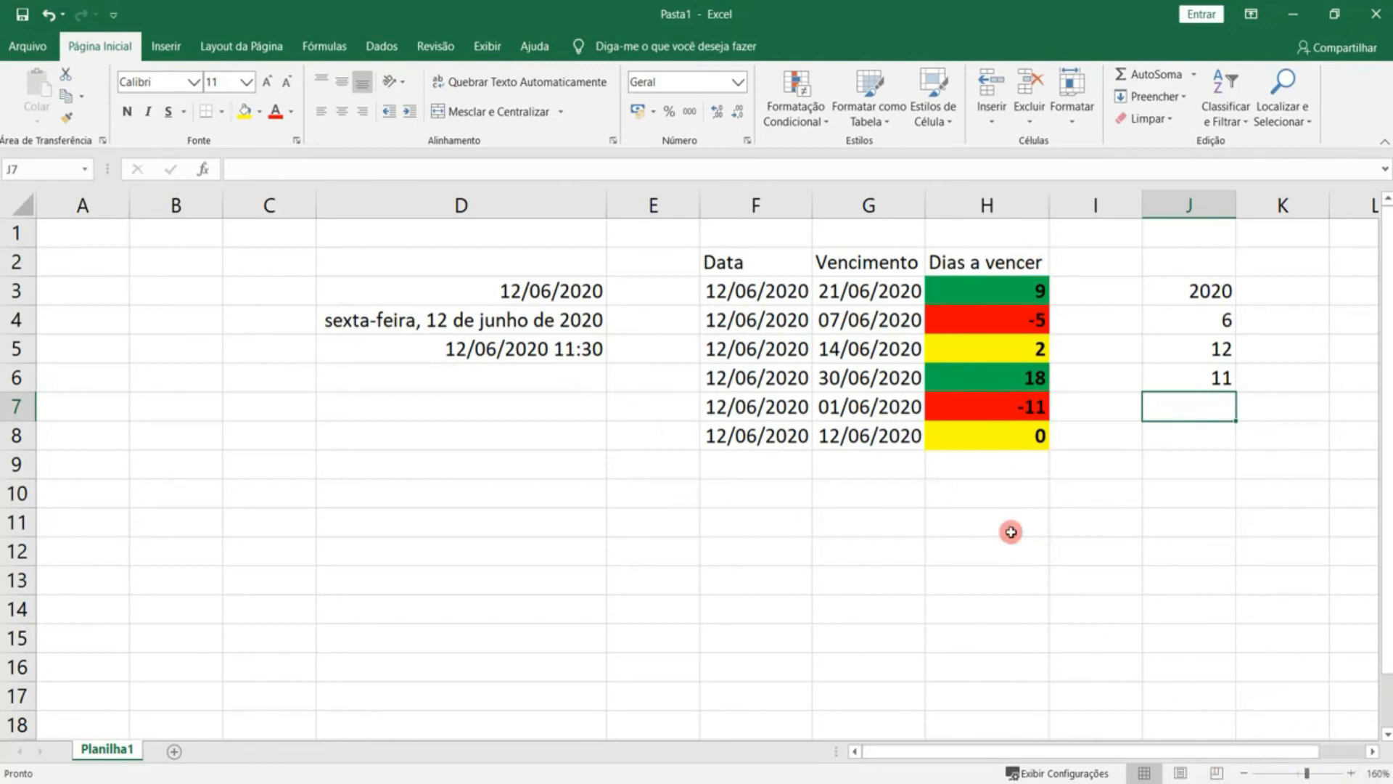
- Enter a MINUTO formula in cell J7 that extracts the minutes from the date and time in D5
{"action": "left_click", "coordinate": [1206, 381]}
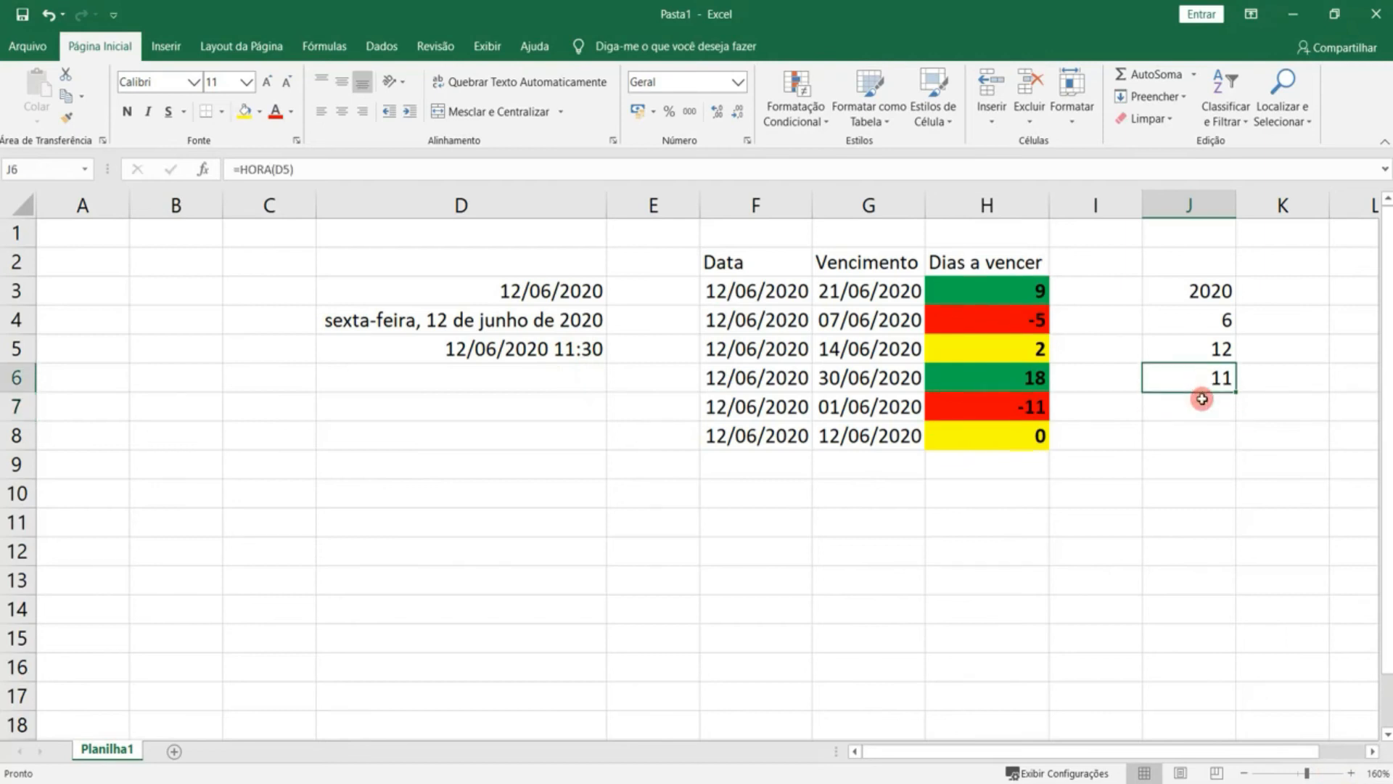
{"action": "left_click", "coordinate": [1202, 399]}
{"action": "type", "text": "=mi"}
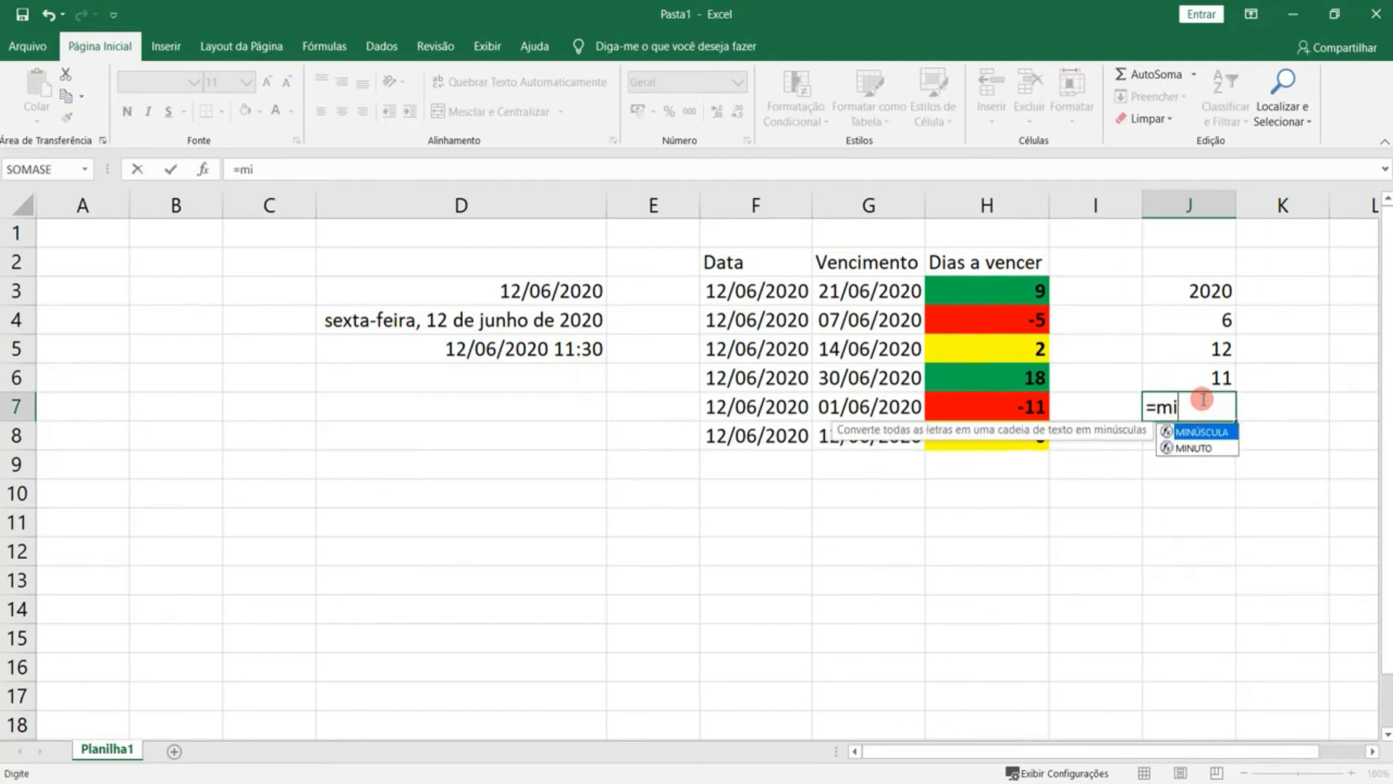
{"action": "key", "text": "Down"}
{"action": "key", "text": "Tab"}
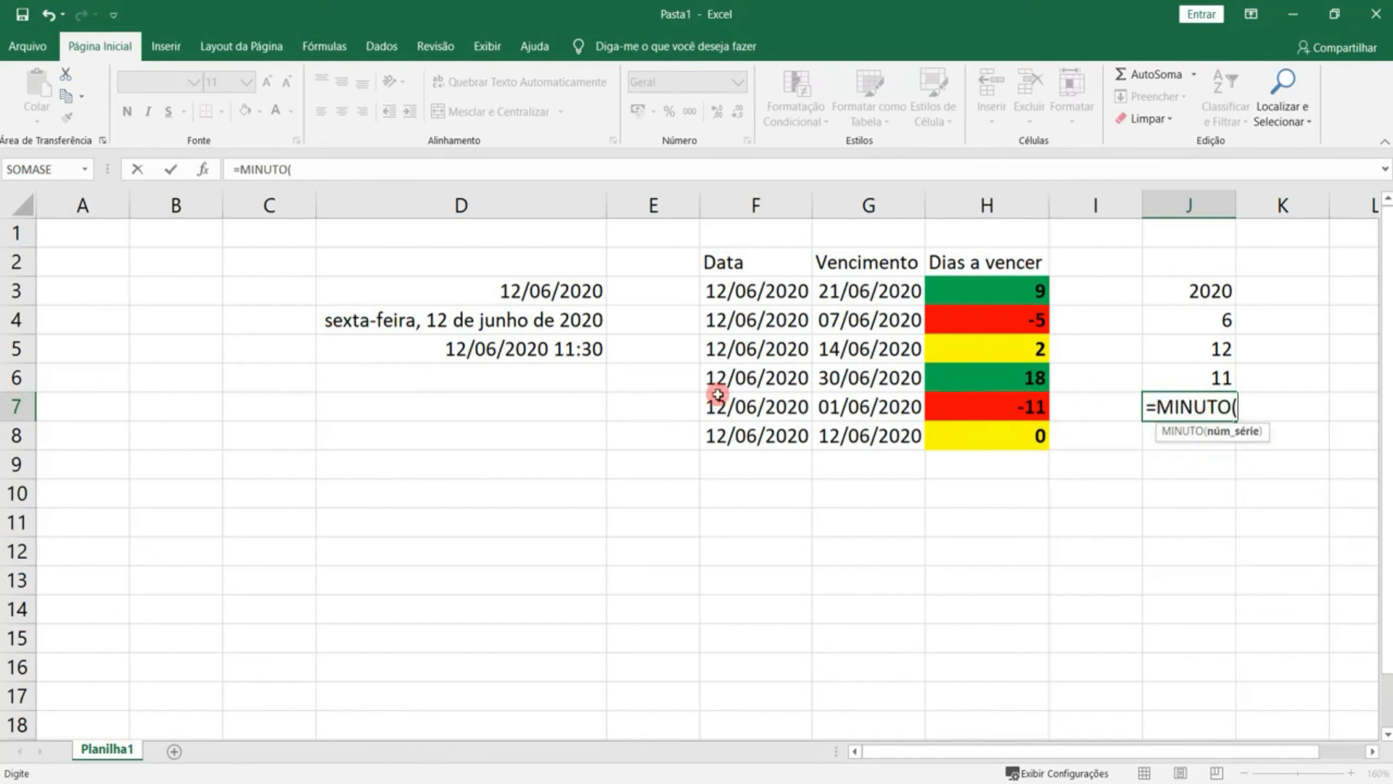
{"action": "left_click", "coordinate": [585, 354]}
{"action": "key", "text": "Return"}
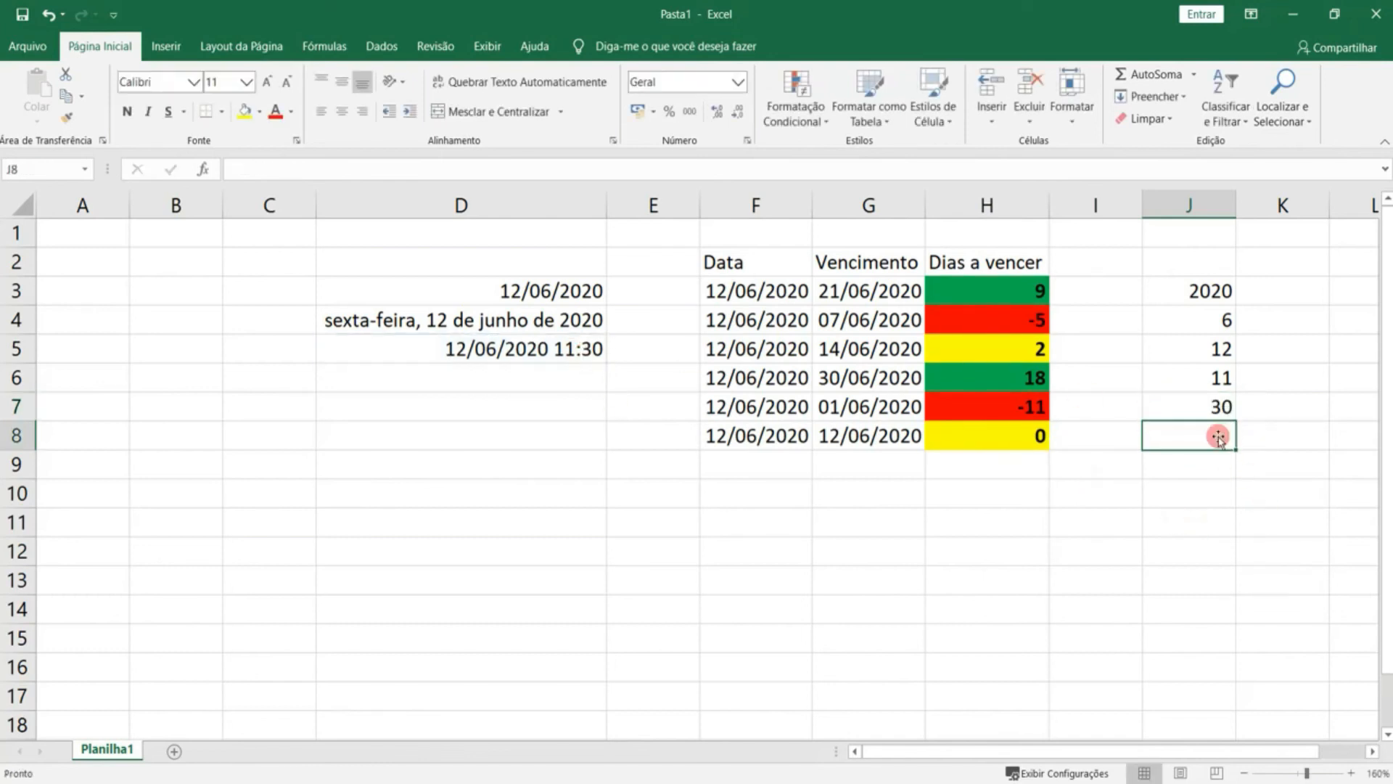
- Enter a SEGUNDO formula in cell J8 that extracts the seconds from the date and time in D5
{"action": "type", "text": "=seg"}
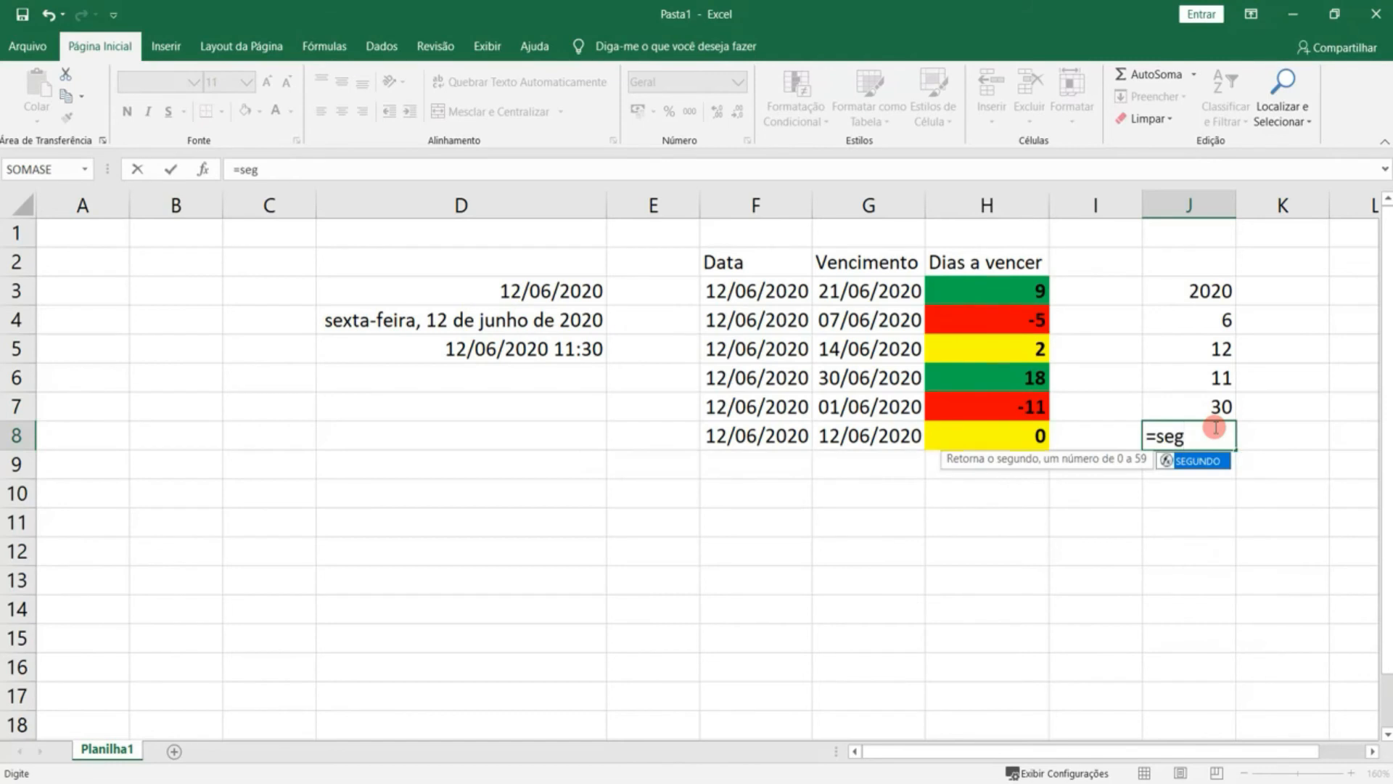
{"action": "key", "text": "Tab"}
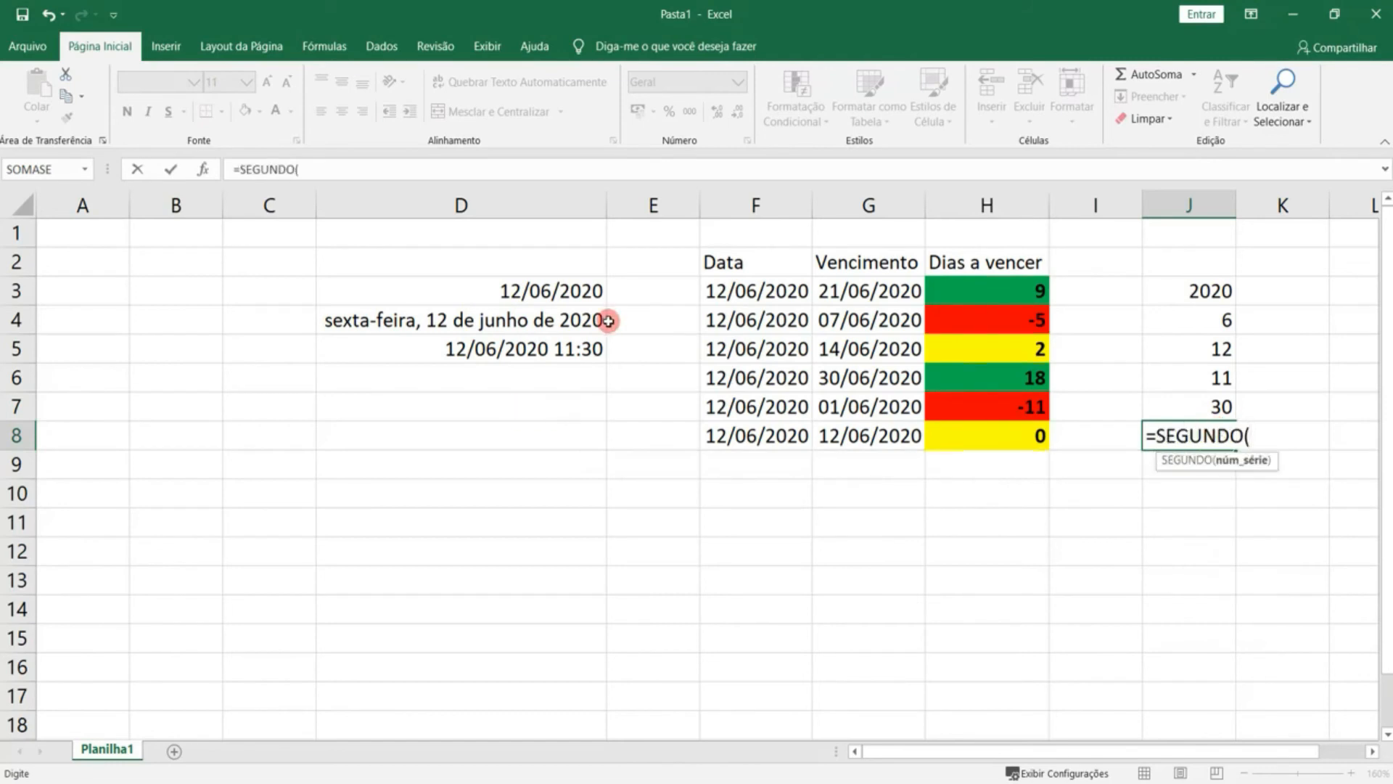
{"action": "left_click", "coordinate": [573, 350]}
{"action": "key", "text": "Return"}
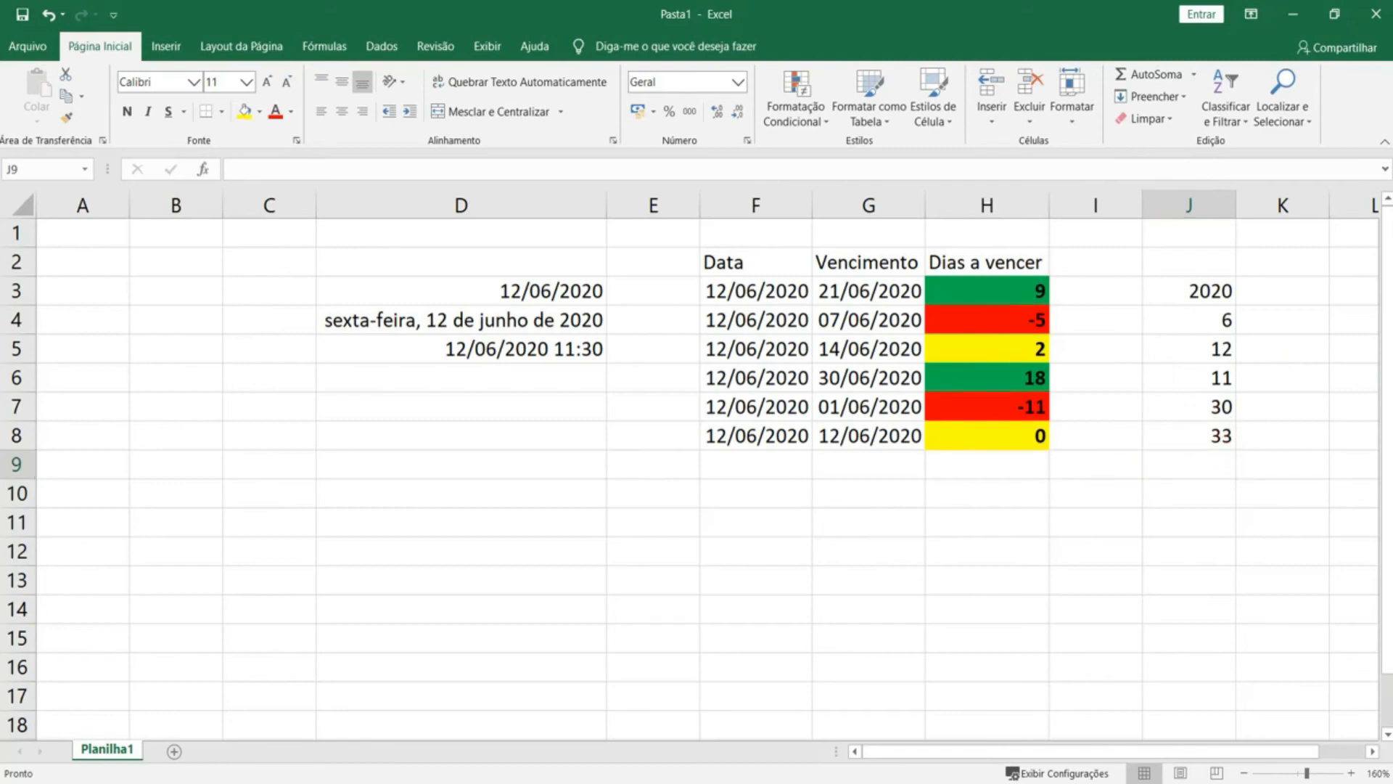
{"action": "left_click", "coordinate": [1122, 300]}
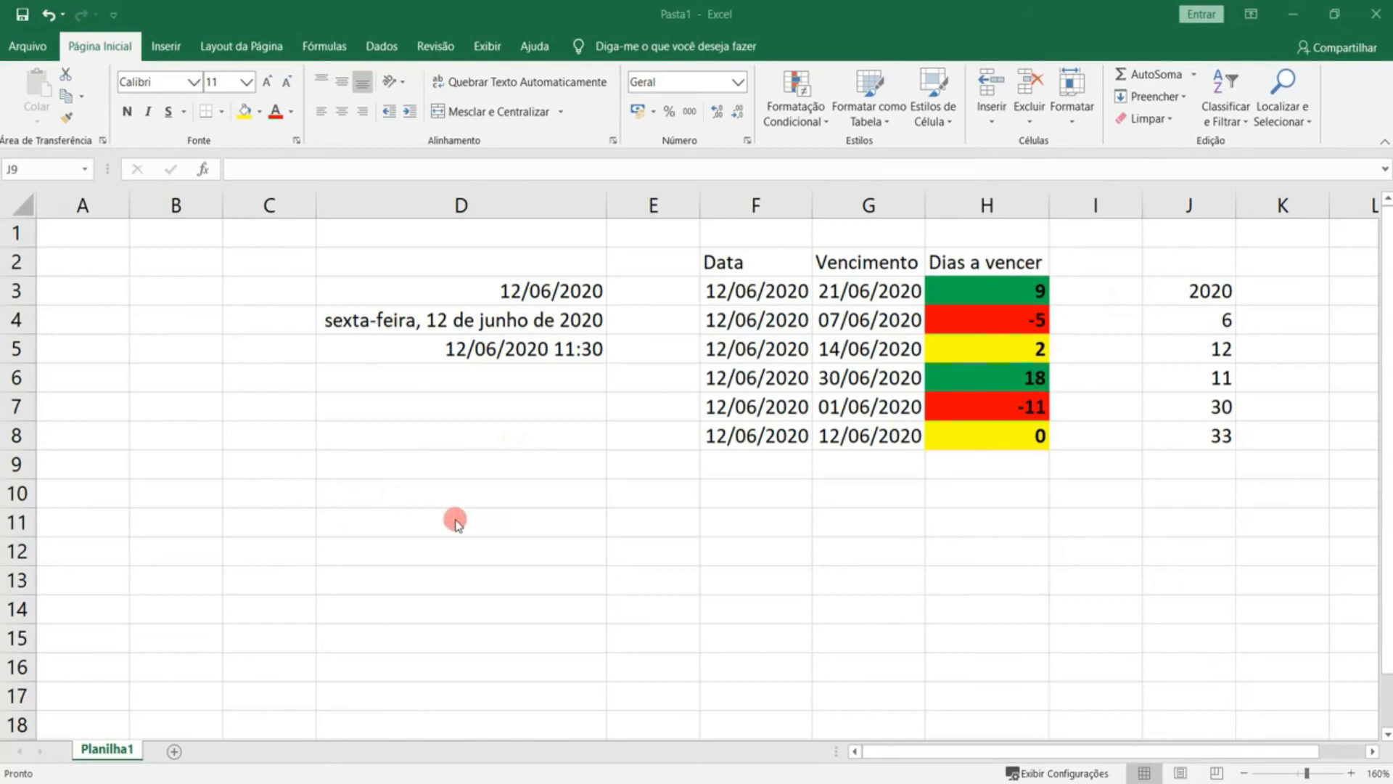
- Enter =ANO(D3)+7 in cell D11 to add seven years to the year of the date in D3
{"action": "left_click", "coordinate": [523, 519]}
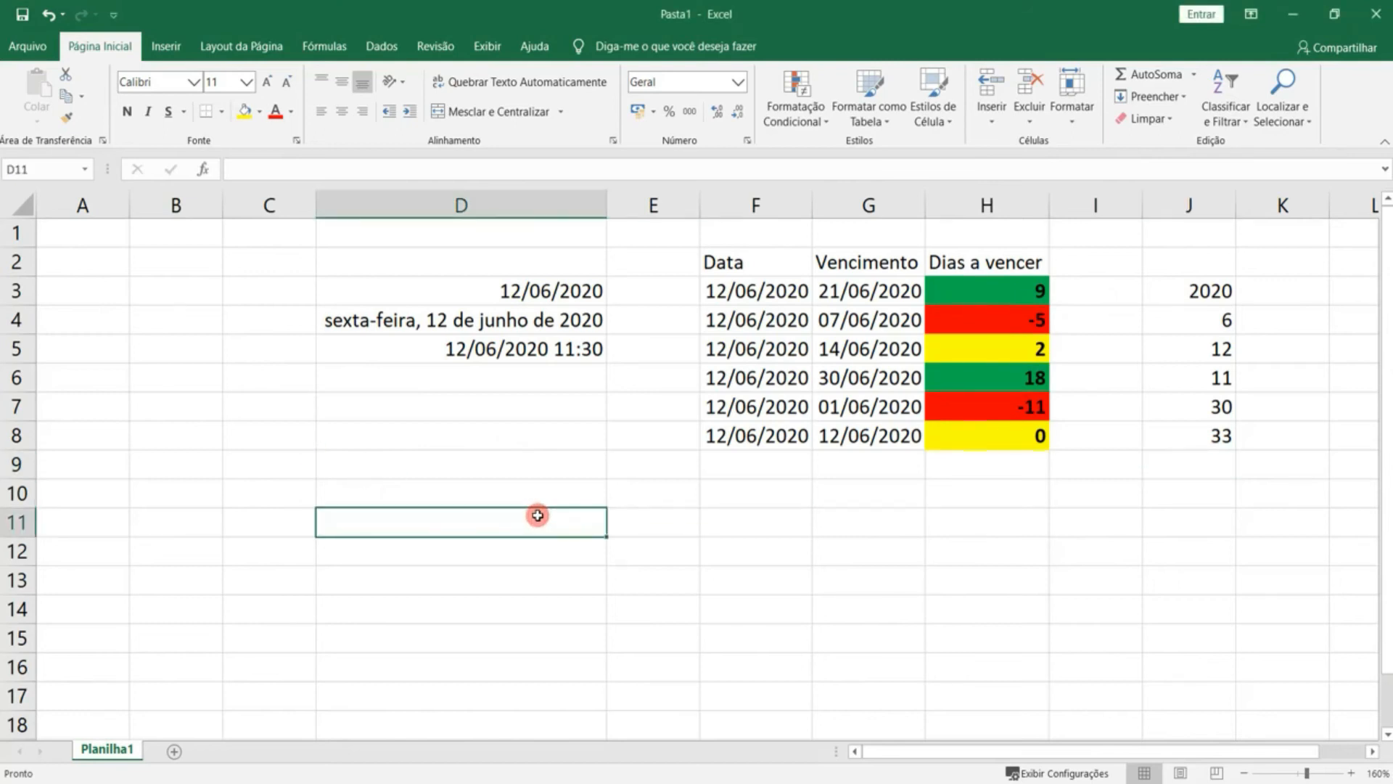
{"action": "type", "text": "=an"}
{"action": "key", "text": "Tab"}
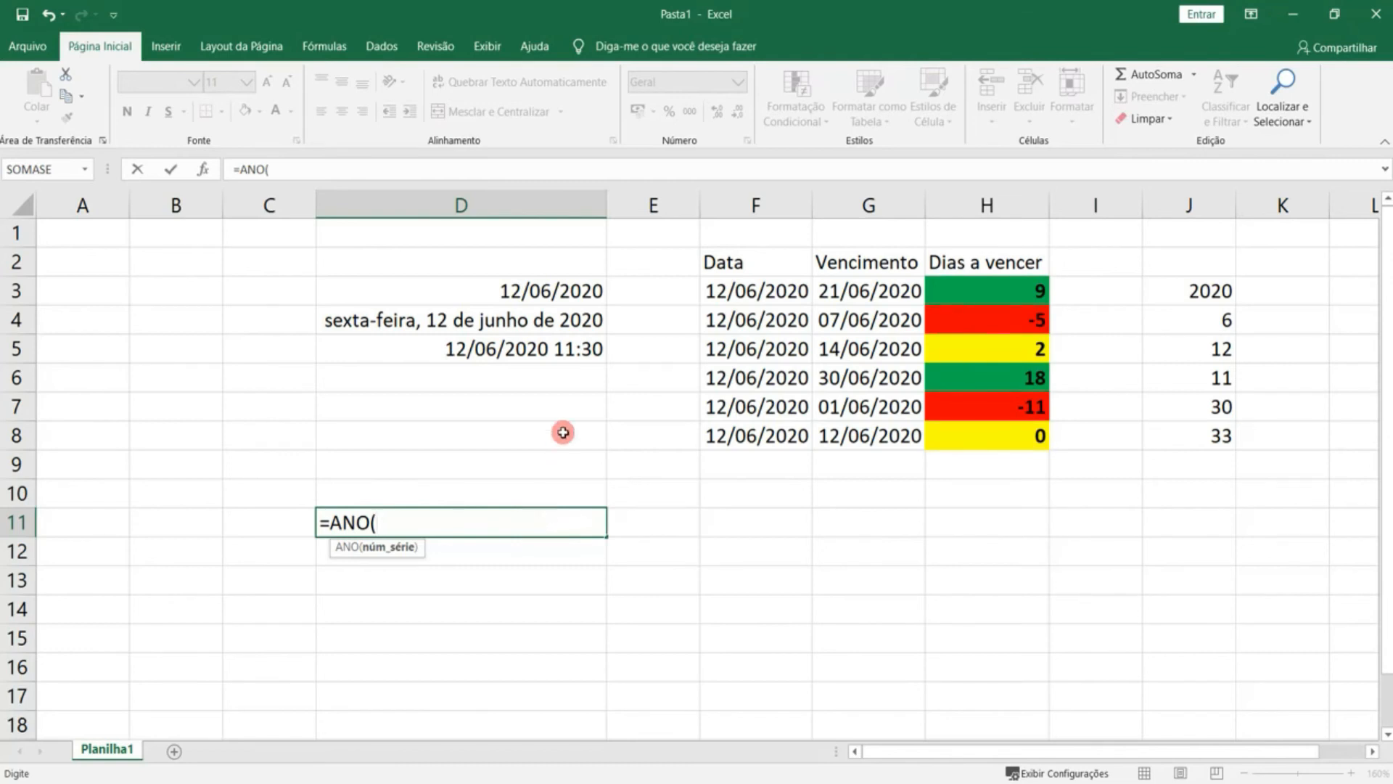
{"action": "left_click", "coordinate": [561, 283]}
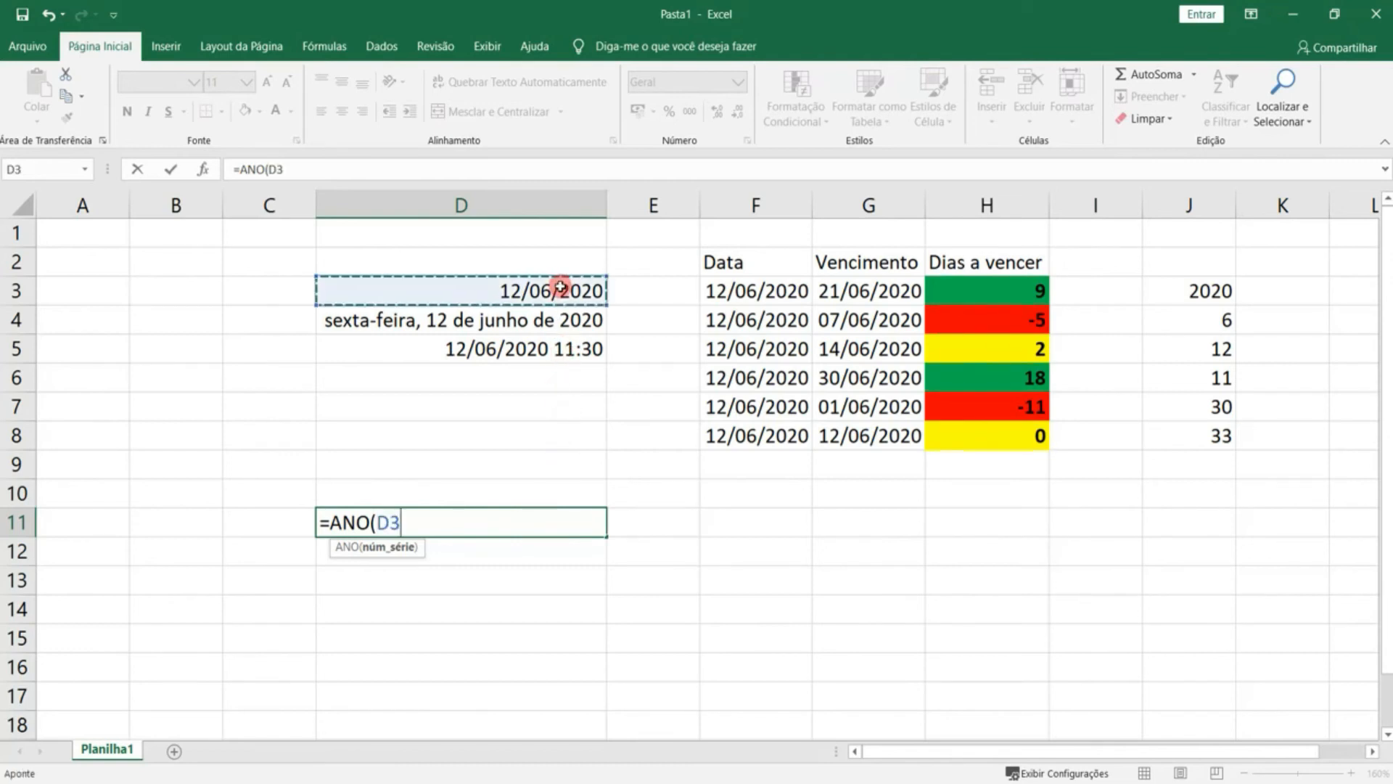
{"action": "type", "text": ")"}
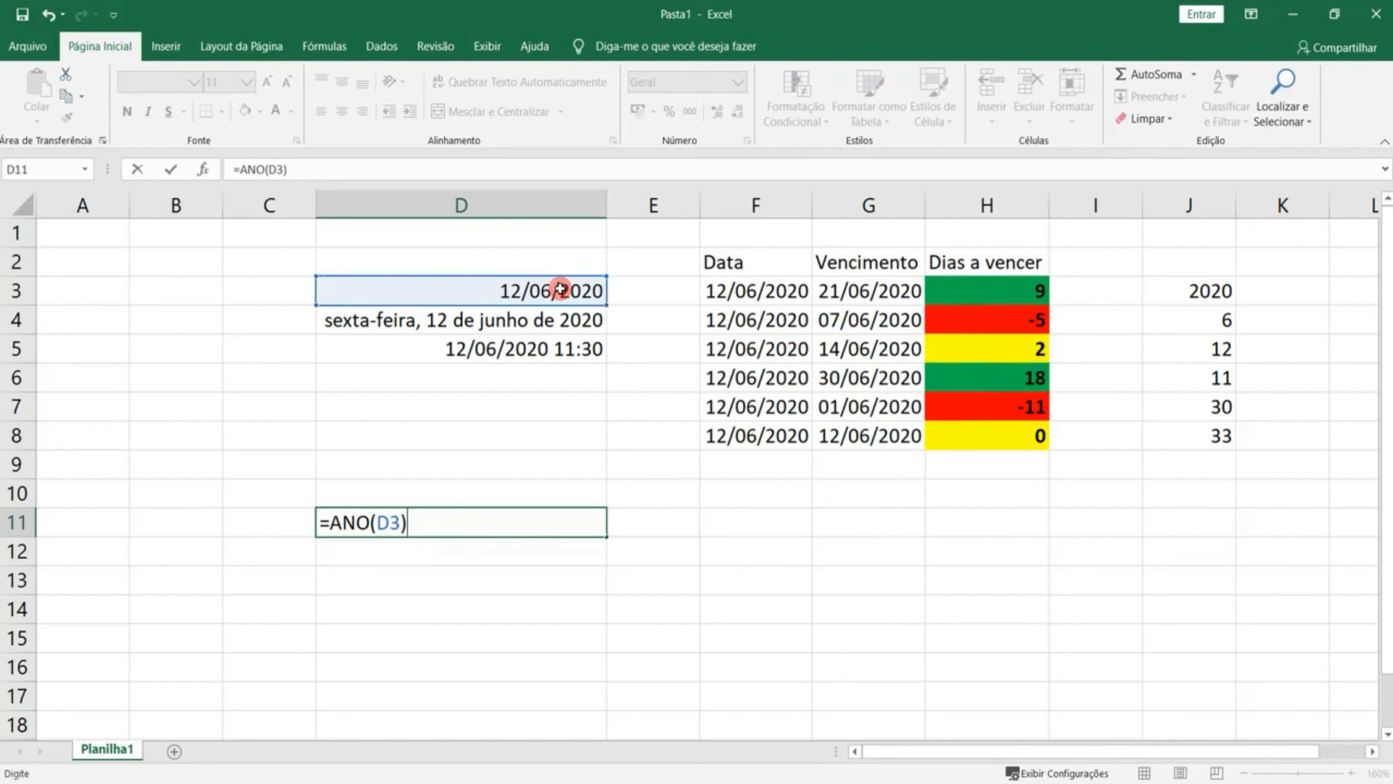
{"action": "type", "text": "+7"}
{"action": "key", "text": "Return"}
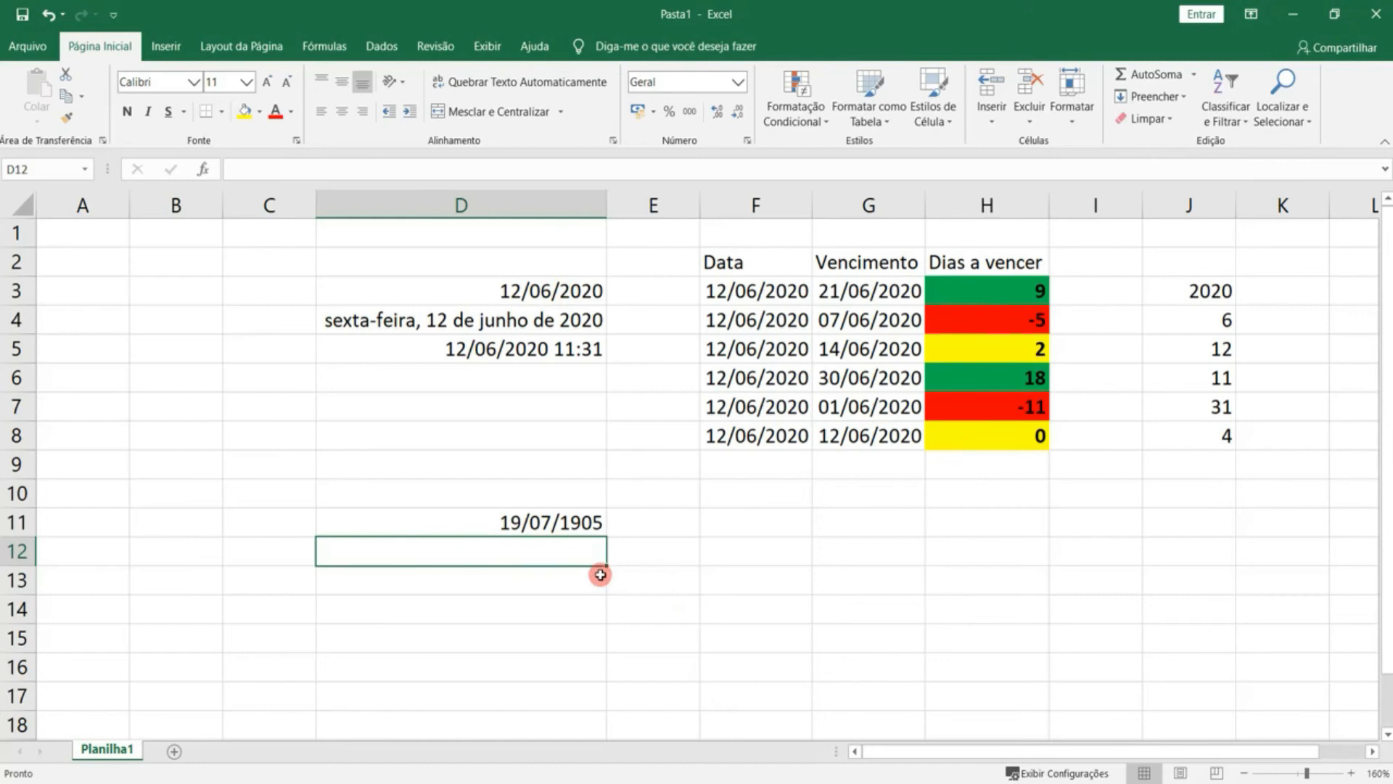
- Format cell D11 as Número with no decimal places
{"action": "left_click", "coordinate": [576, 524]}
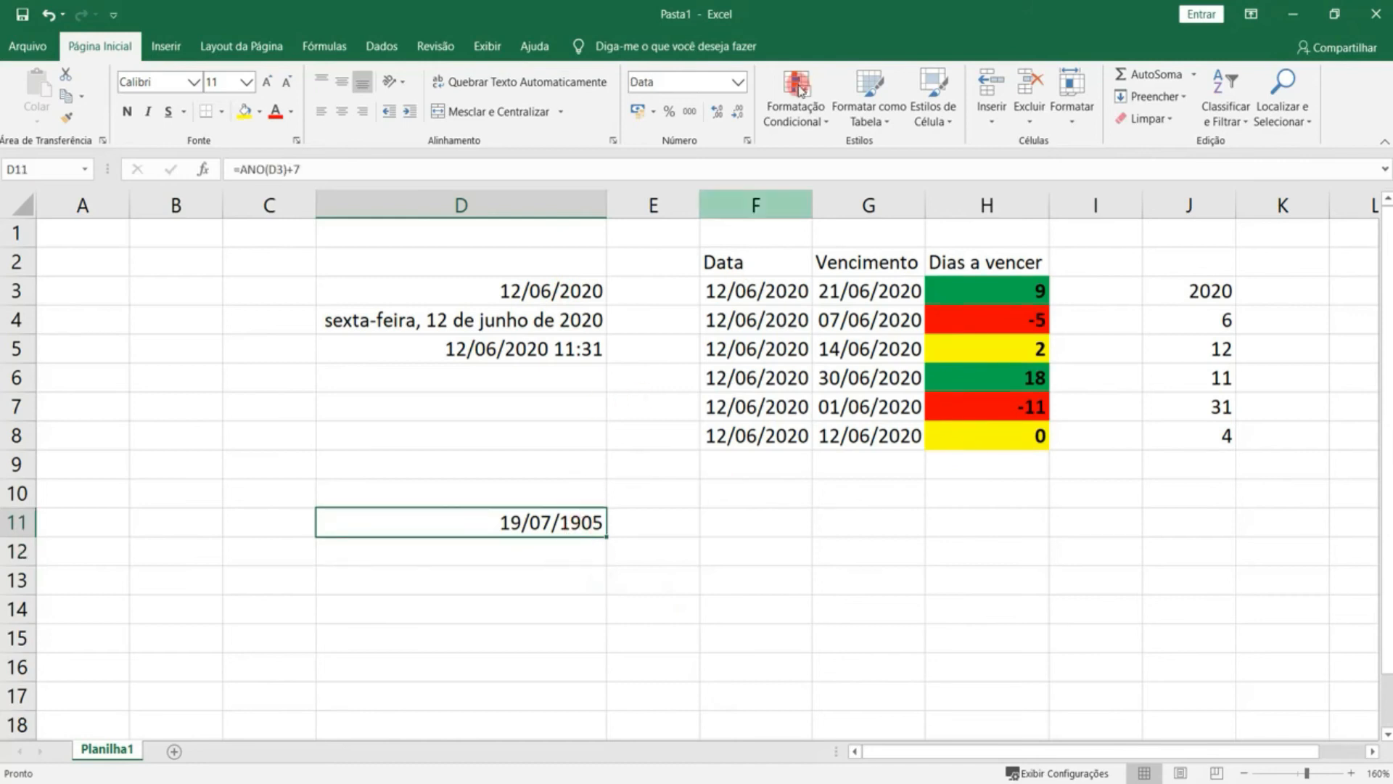
{"action": "left_click", "coordinate": [739, 85]}
{"action": "left_click", "coordinate": [735, 151]}
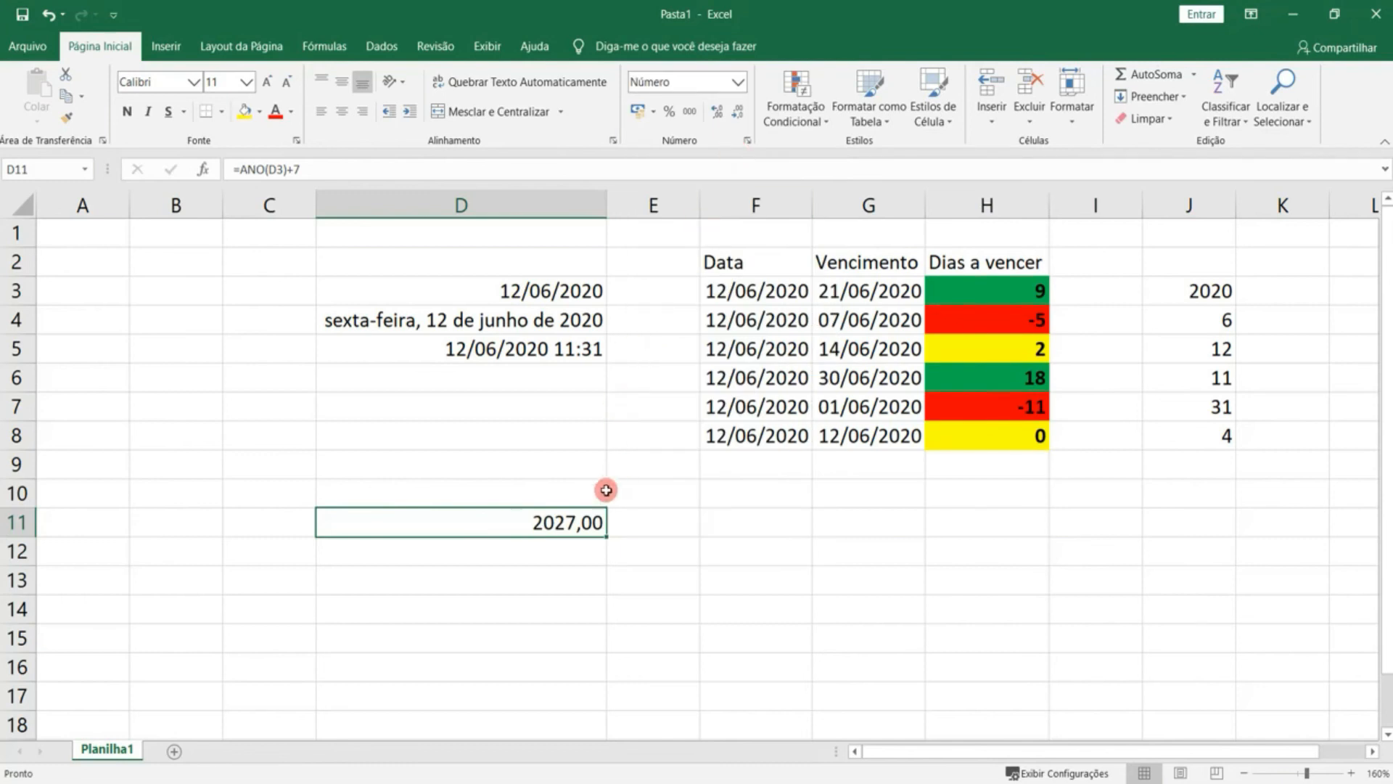
{"action": "left_click", "coordinate": [736, 113]}
{"action": "left_click", "coordinate": [736, 113]}
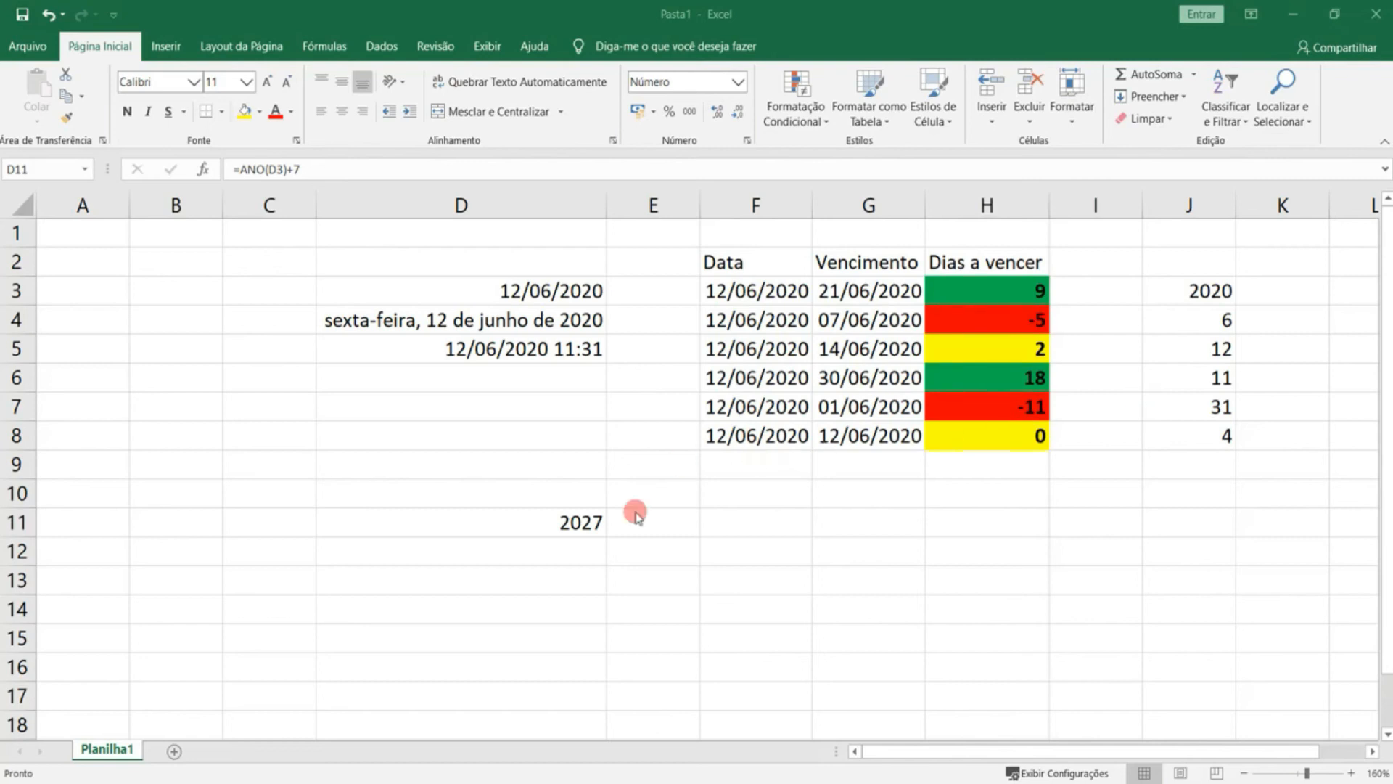
- Enter the date 30/05/2020 in cell G11
{"action": "left_click", "coordinate": [902, 530]}
{"action": "left_click", "coordinate": [894, 523]}
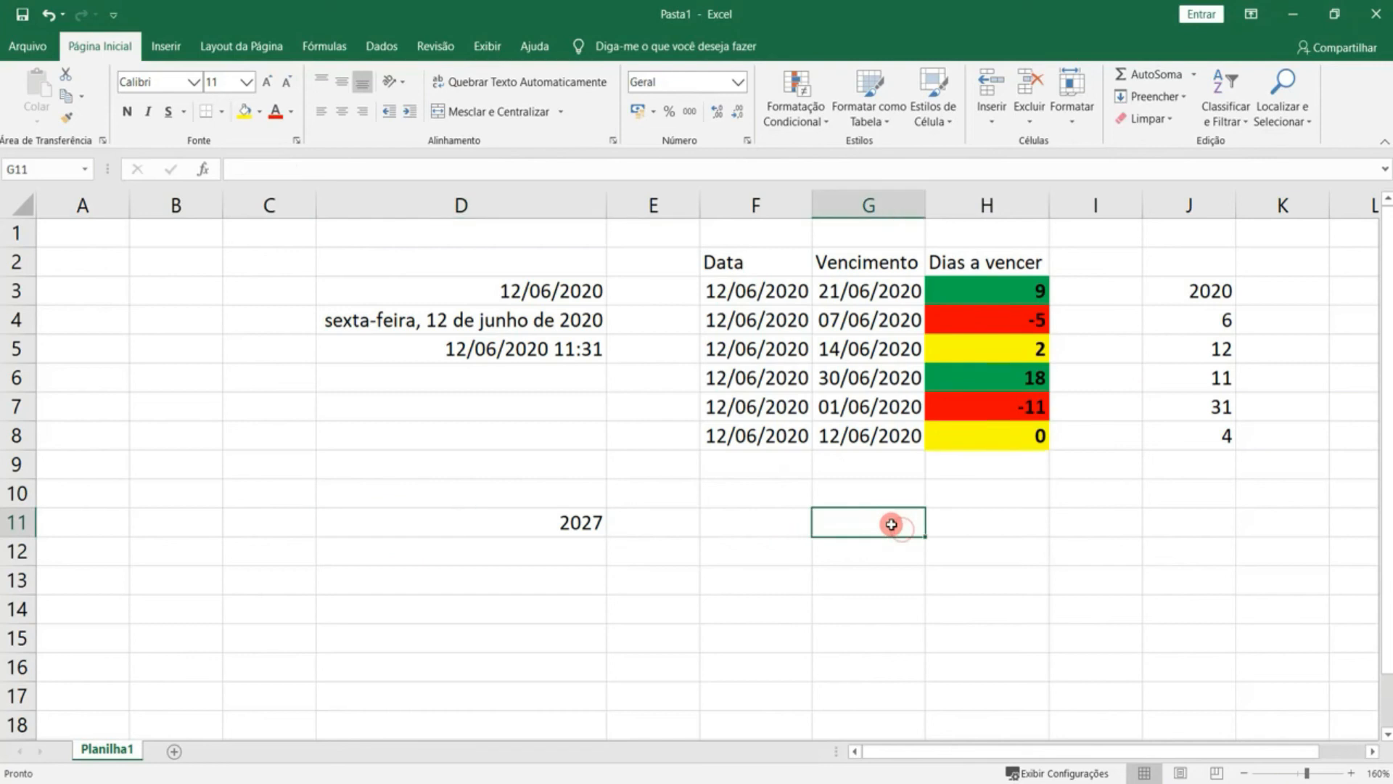
{"action": "type", "text": "30"}
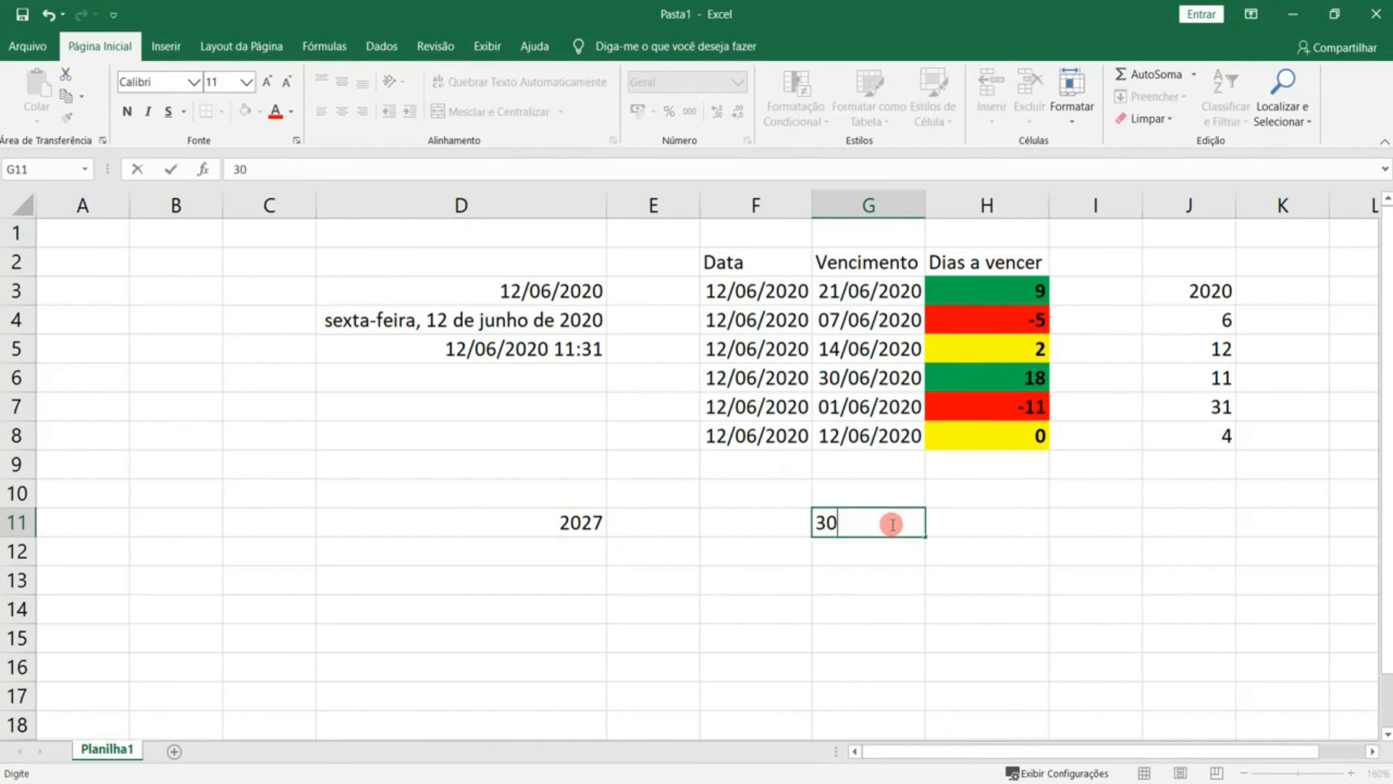
{"action": "type", "text": "/05/20202"}
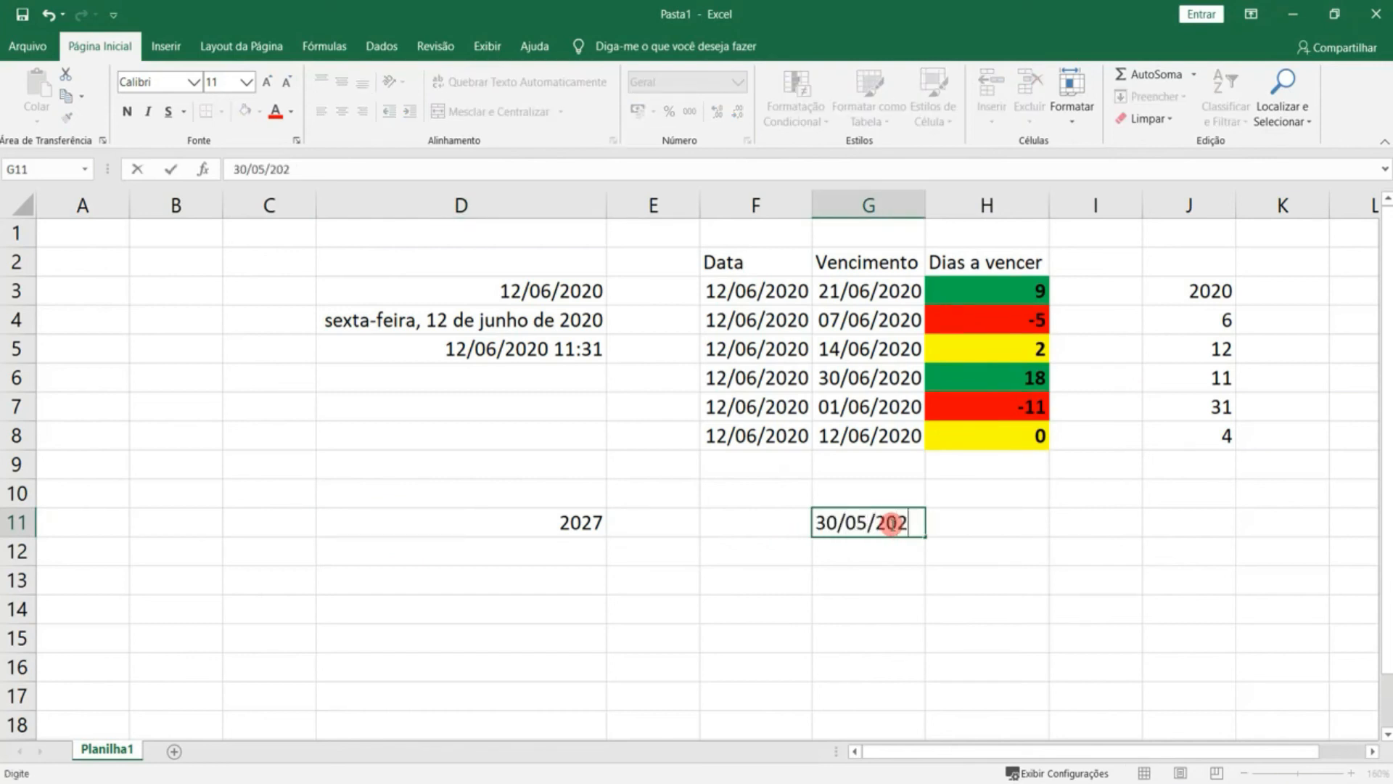
{"action": "key", "text": "Return"}
- Enter the date 20/05/2020 in cell G12, below the first date
{"action": "type", "text": "2"}
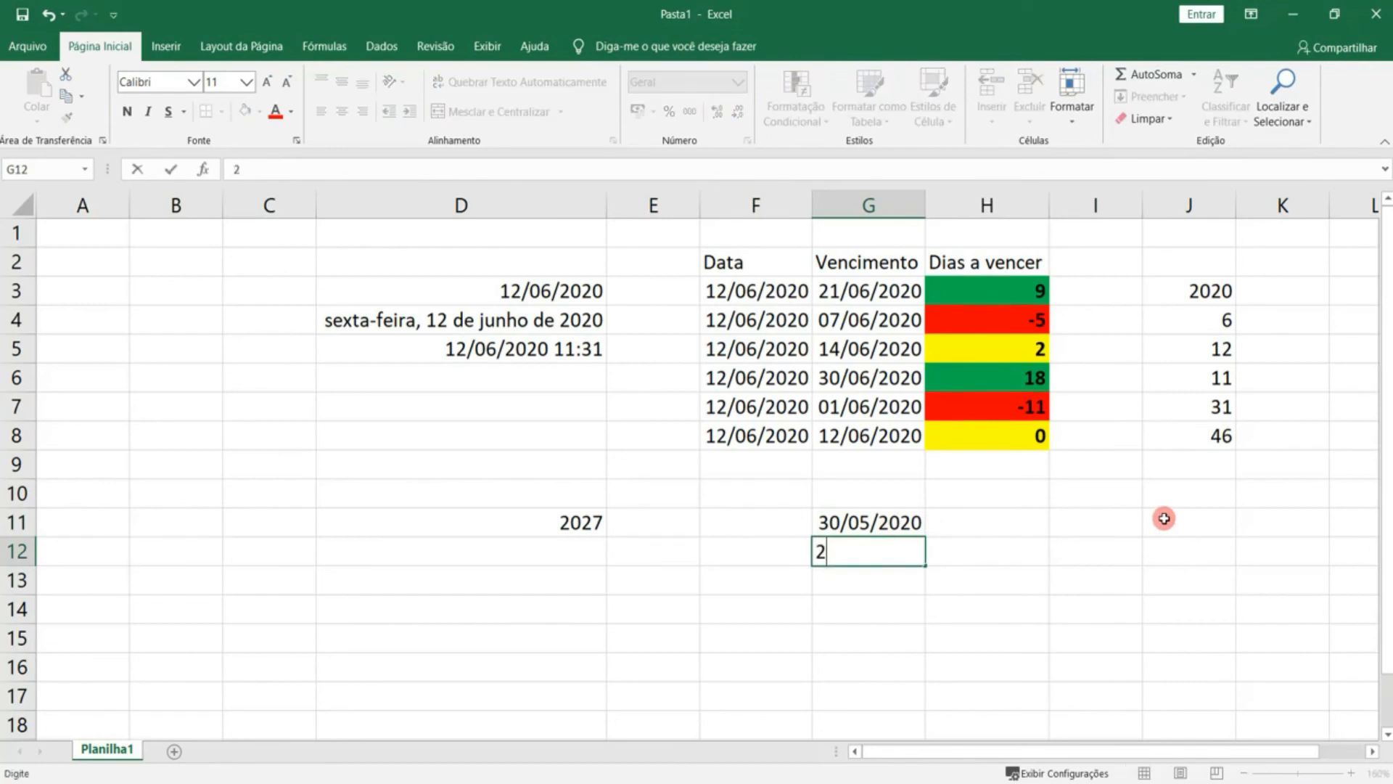
{"action": "type", "text": "0/05/2002"}
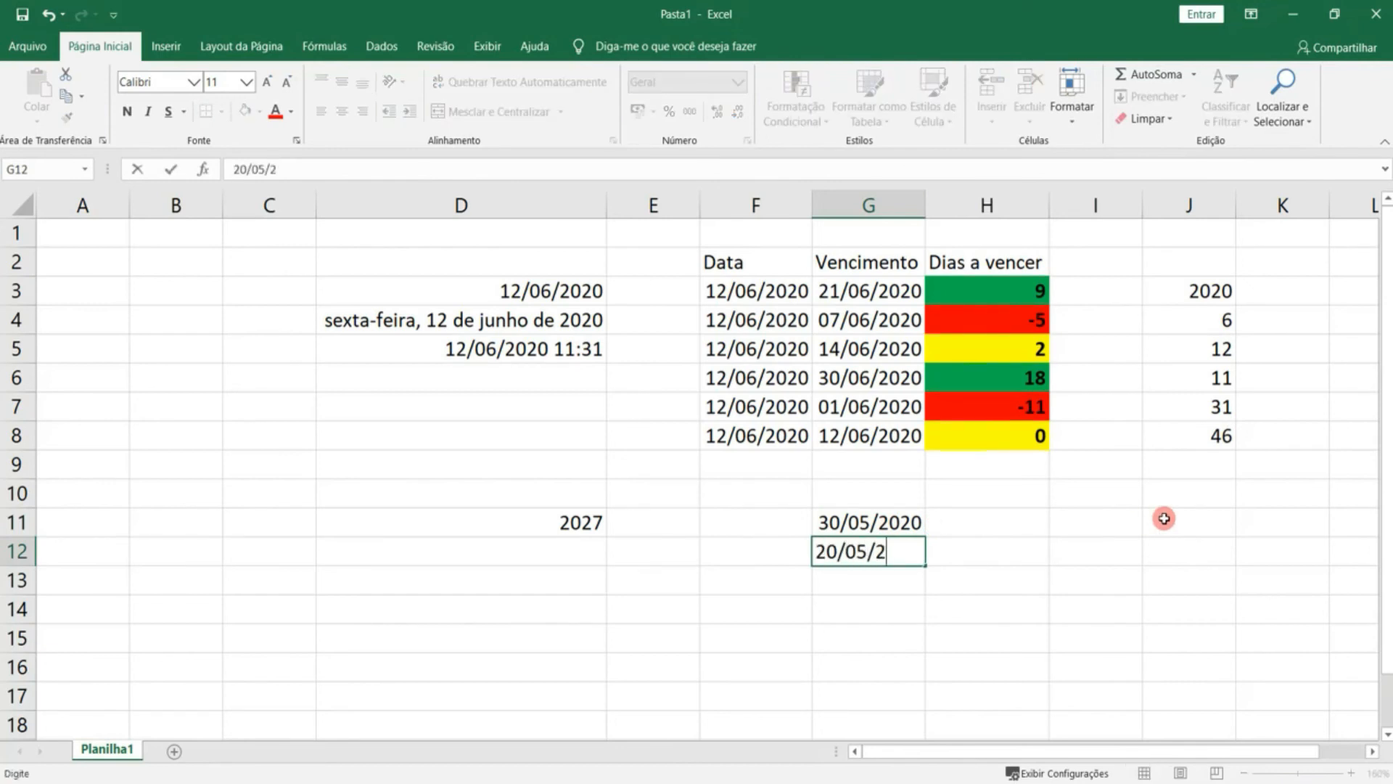
{"action": "key", "text": "BackSpace"}
{"action": "key", "text": "BackSpace"}
{"action": "type", "text": "203"}
{"action": "key", "text": "BackSpace"}
{"action": "key", "text": "Return"}
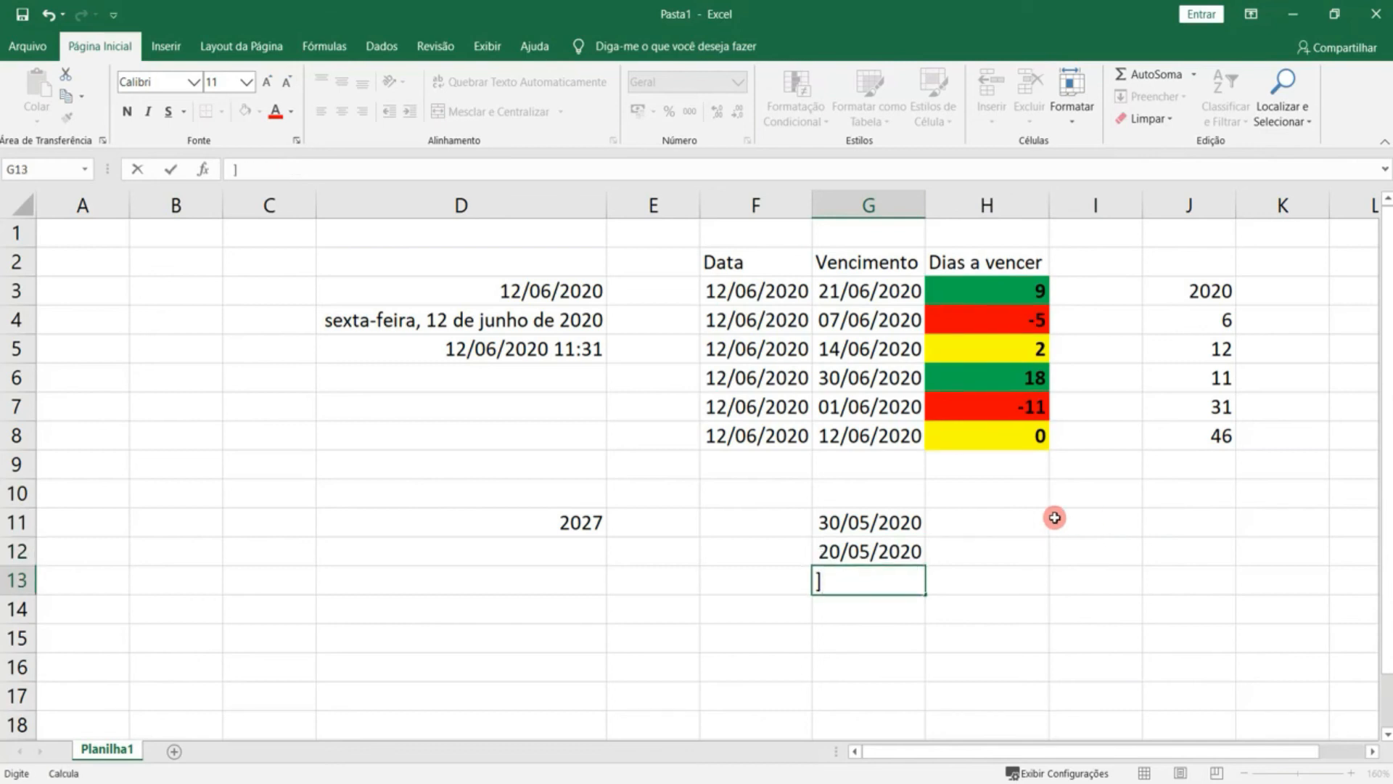
- Enter =G11-G12 in cell G13 to calculate the number of days between the two dates
{"action": "left_click", "coordinate": [871, 552]}
{"action": "key", "text": "Up"}
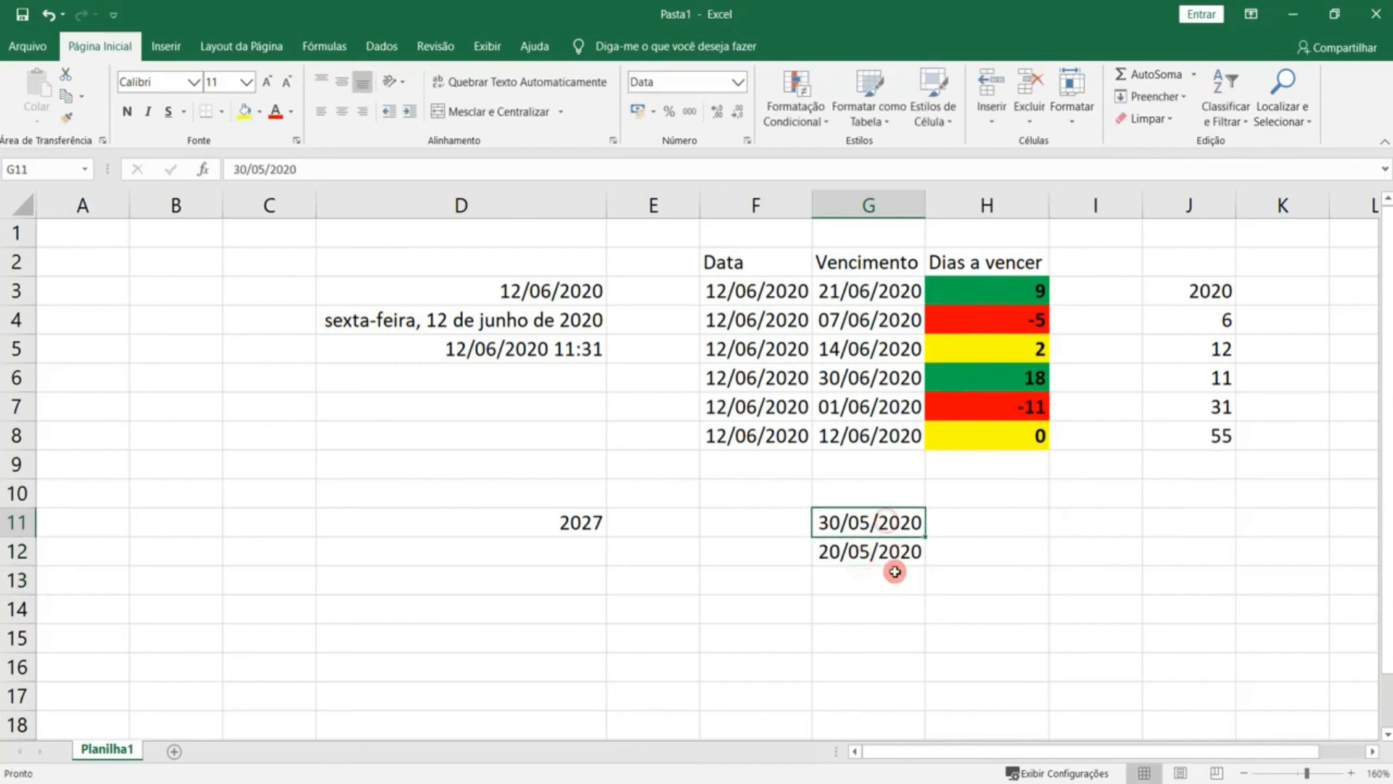
{"action": "key", "text": "alt+Tab"}
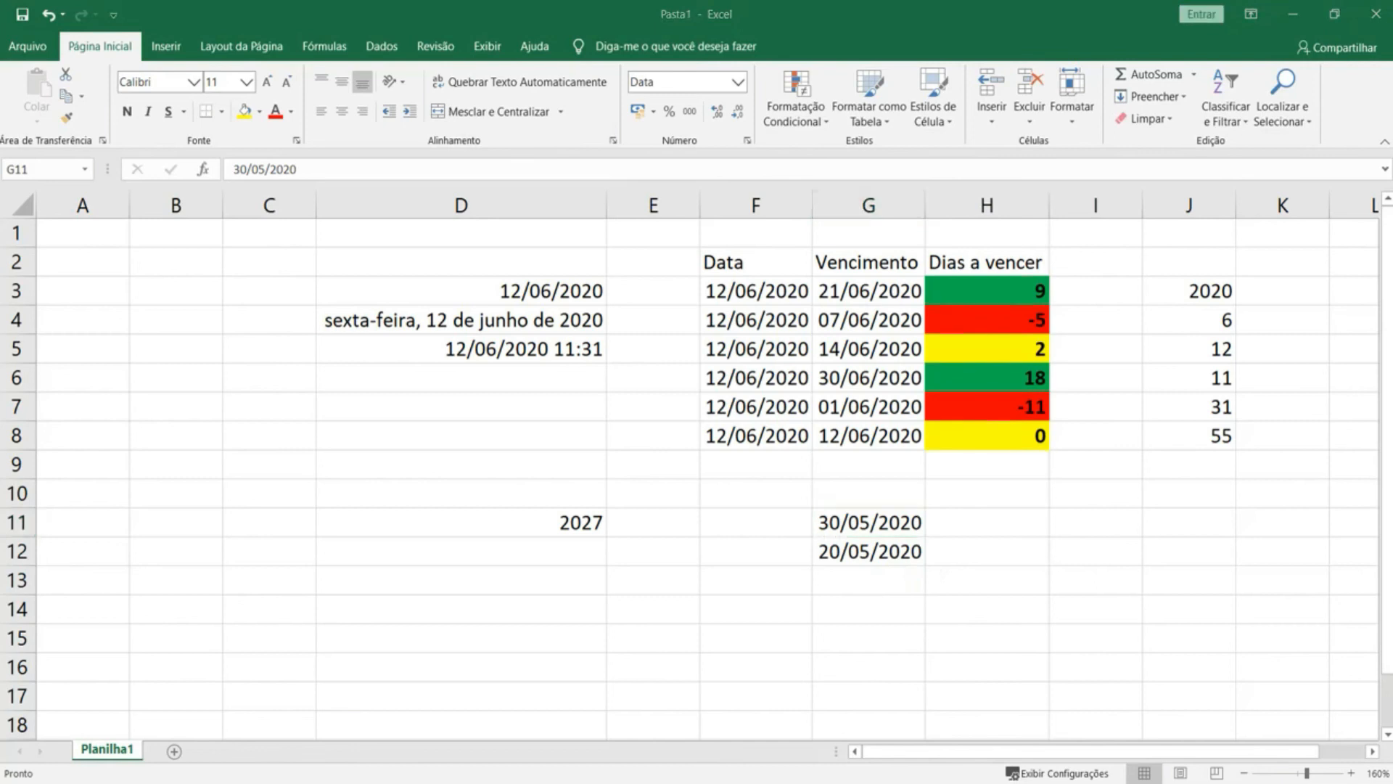
{"action": "key", "text": "alt+Tab"}
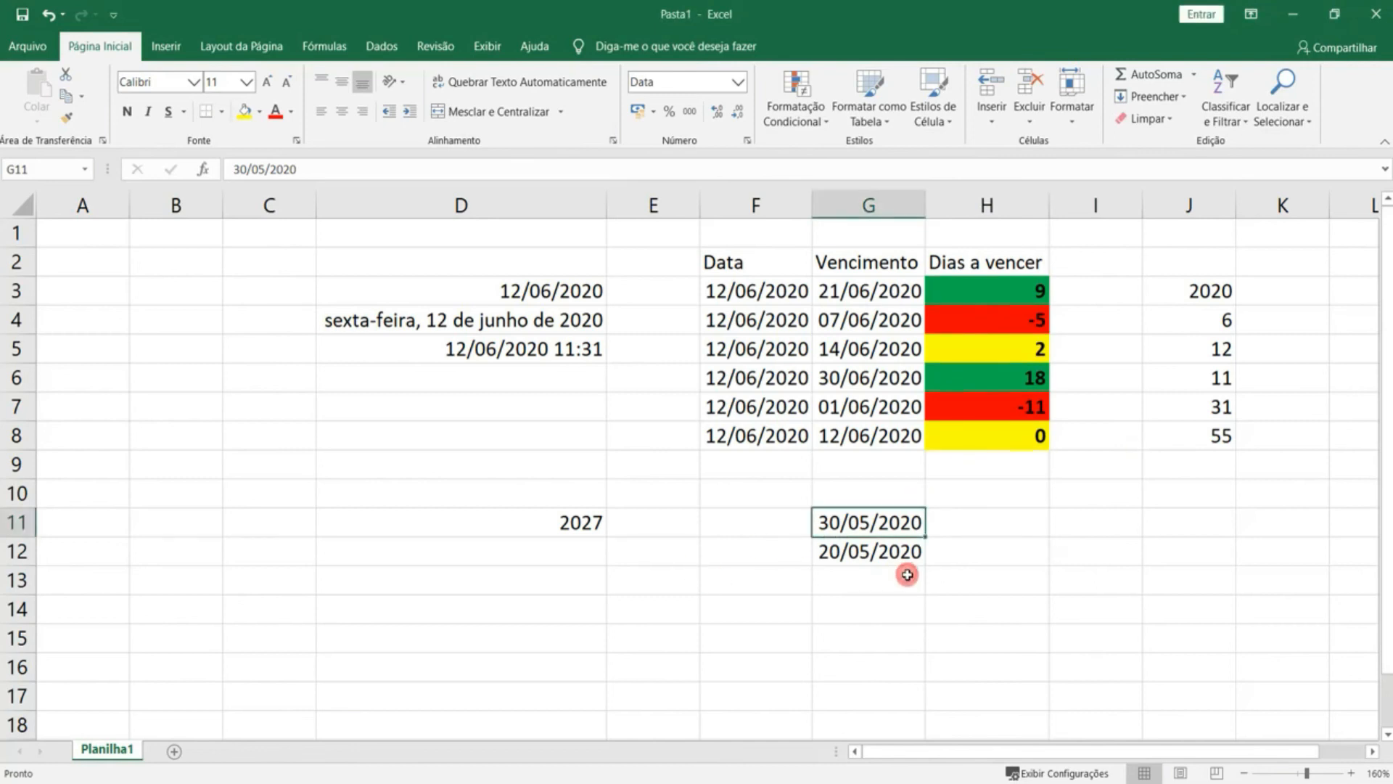
{"action": "left_click", "coordinate": [907, 574]}
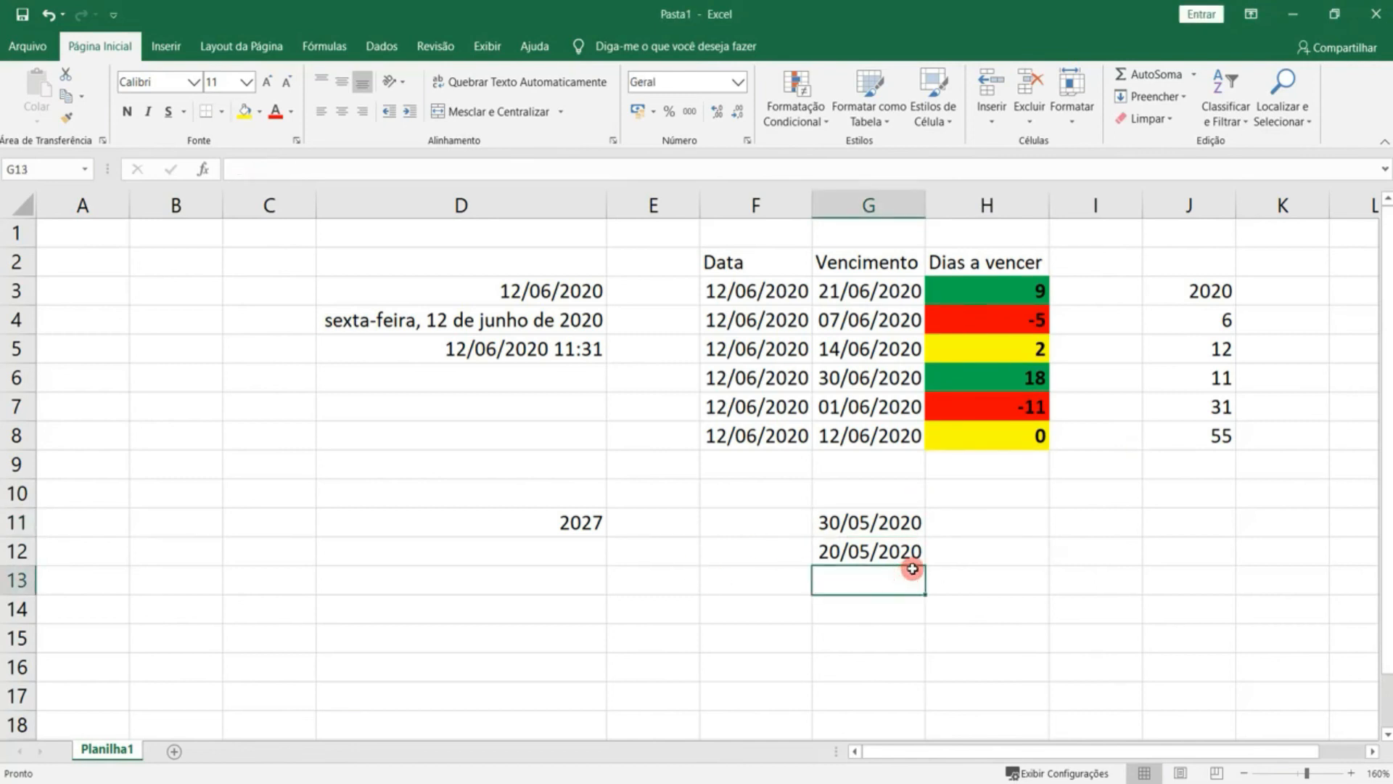
{"action": "type", "text": "="}
{"action": "left_click", "coordinate": [903, 523]}
{"action": "type", "text": "-"}
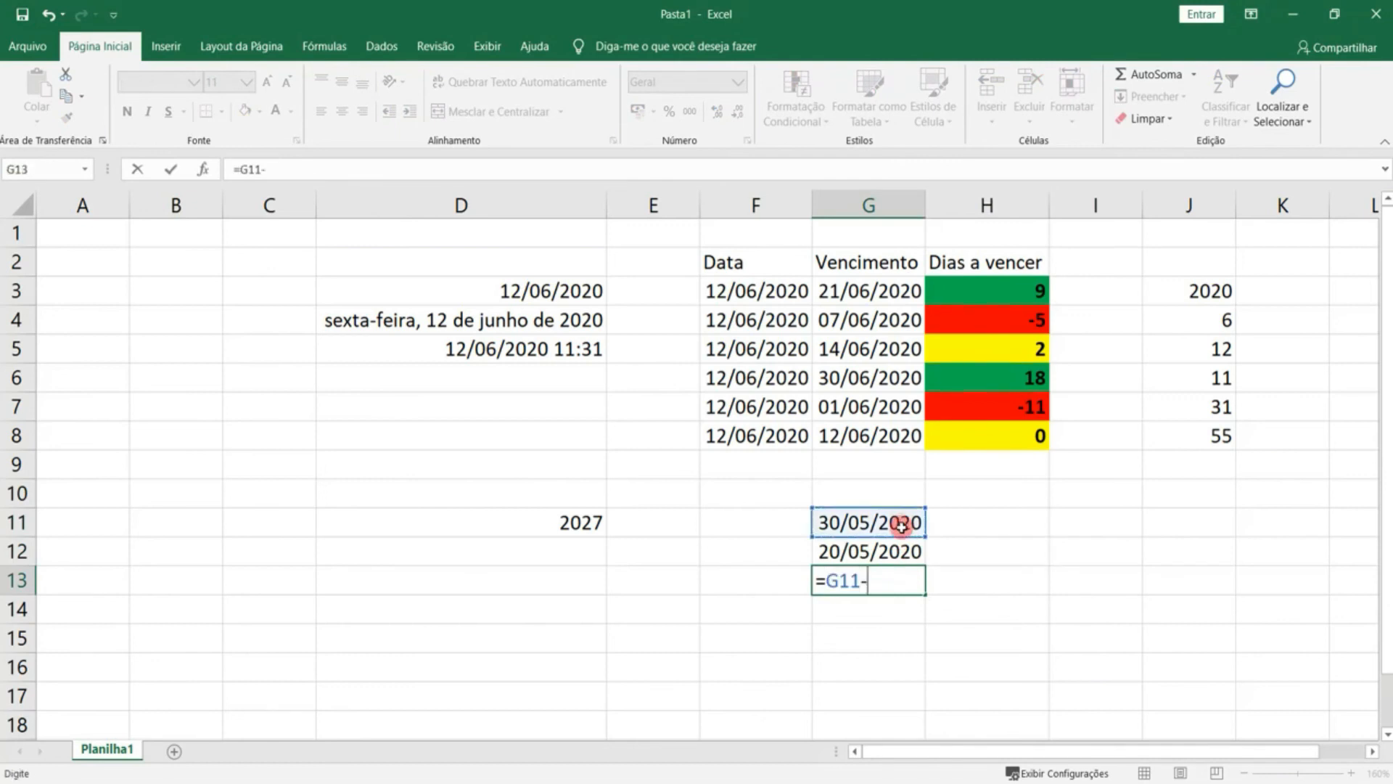
{"action": "left_click", "coordinate": [903, 553]}
{"action": "key", "text": "Return"}
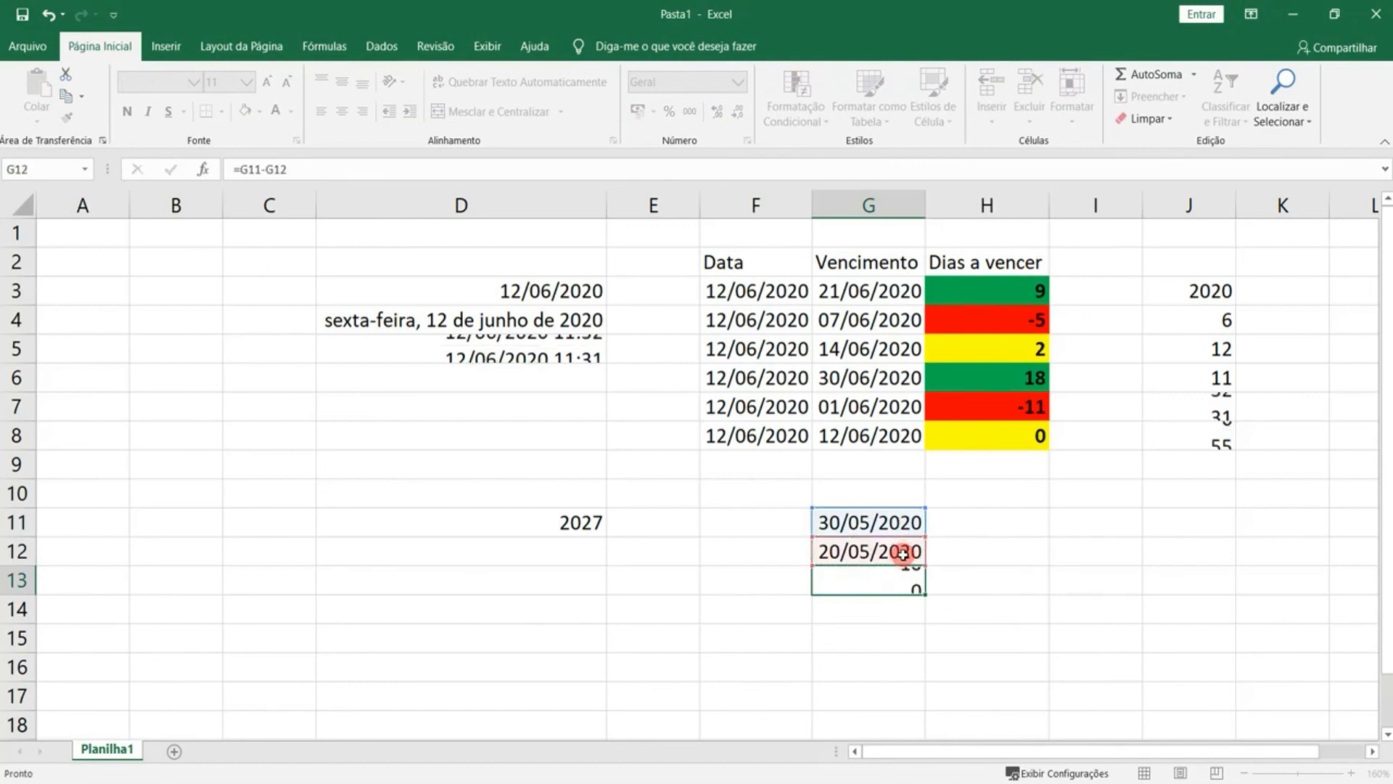
- Label the day difference by entering "dias corridos" in cell H13
{"action": "left_click", "coordinate": [1012, 581]}
{"action": "type", "text": "dias corridos"}
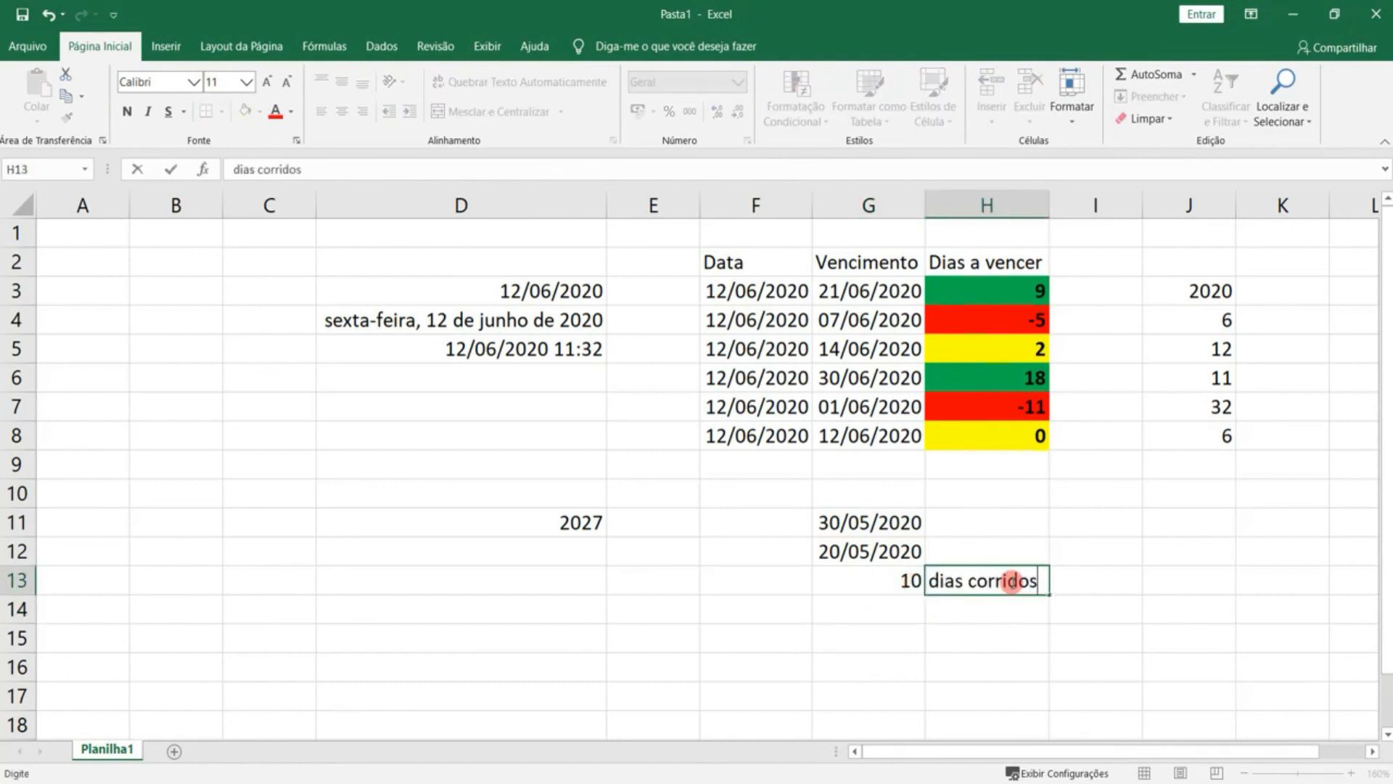
{"action": "key", "text": "Return"}
- Start a formula in cell G14 with DIATRABALHOTOTAL, comparing the descriptions of the DIATRABALHO function variants before choosing it
{"action": "left_click", "coordinate": [873, 608]}
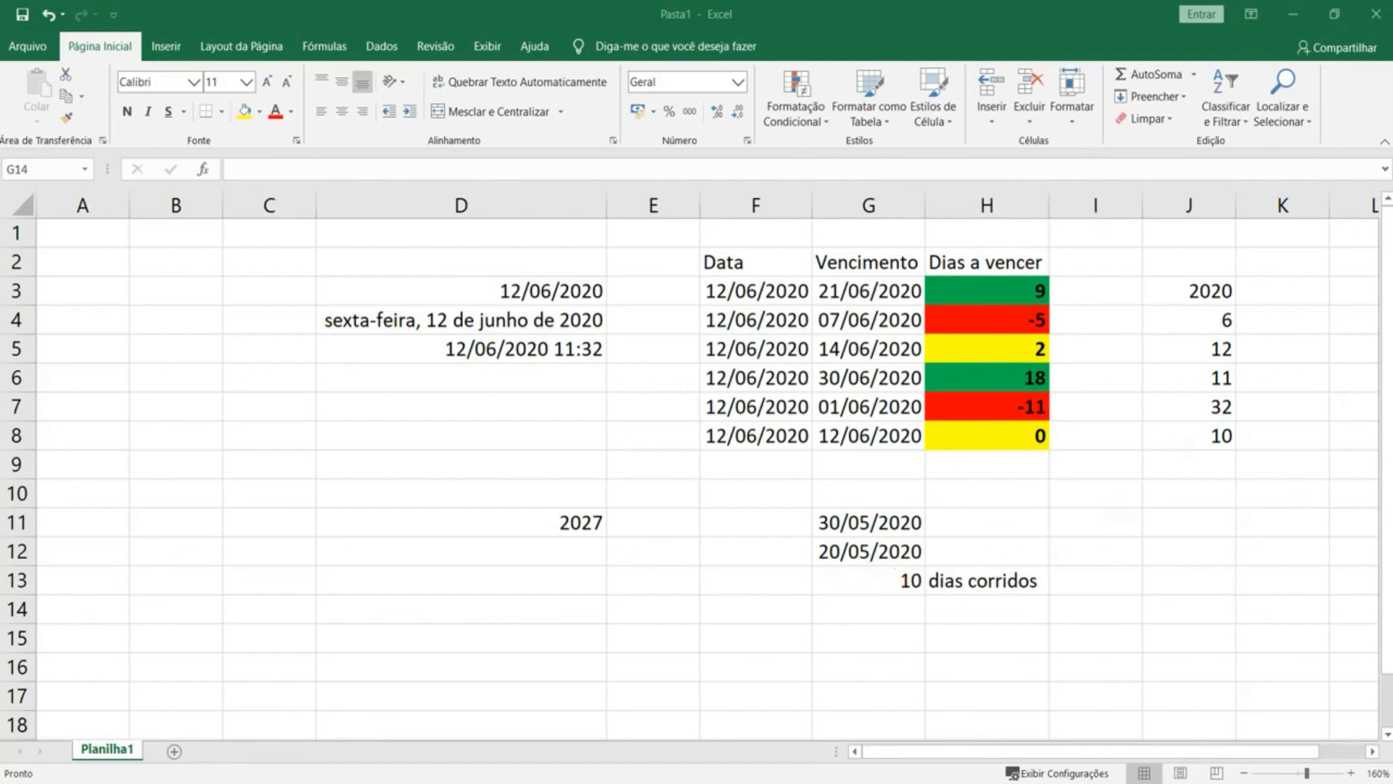
{"action": "left_click", "coordinate": [903, 606]}
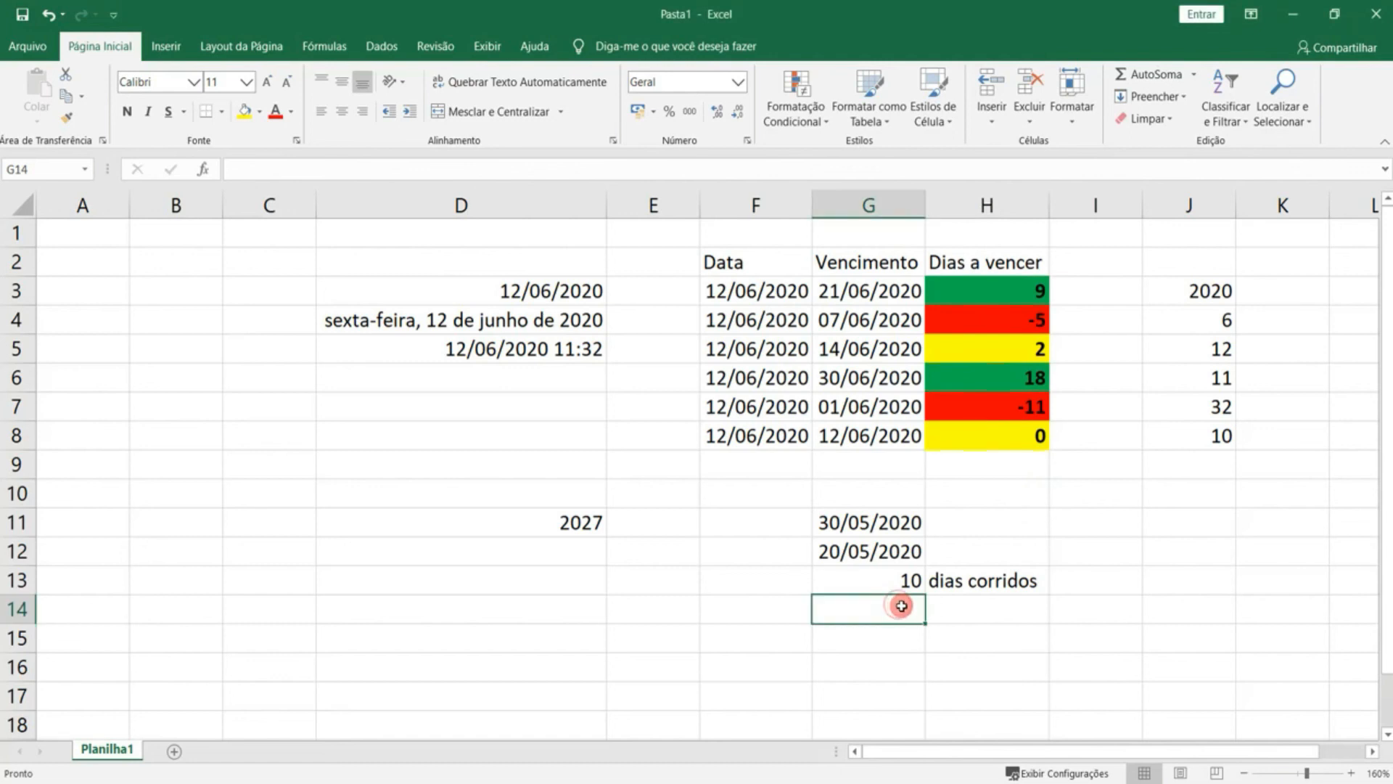
{"action": "type", "text": "=dia"}
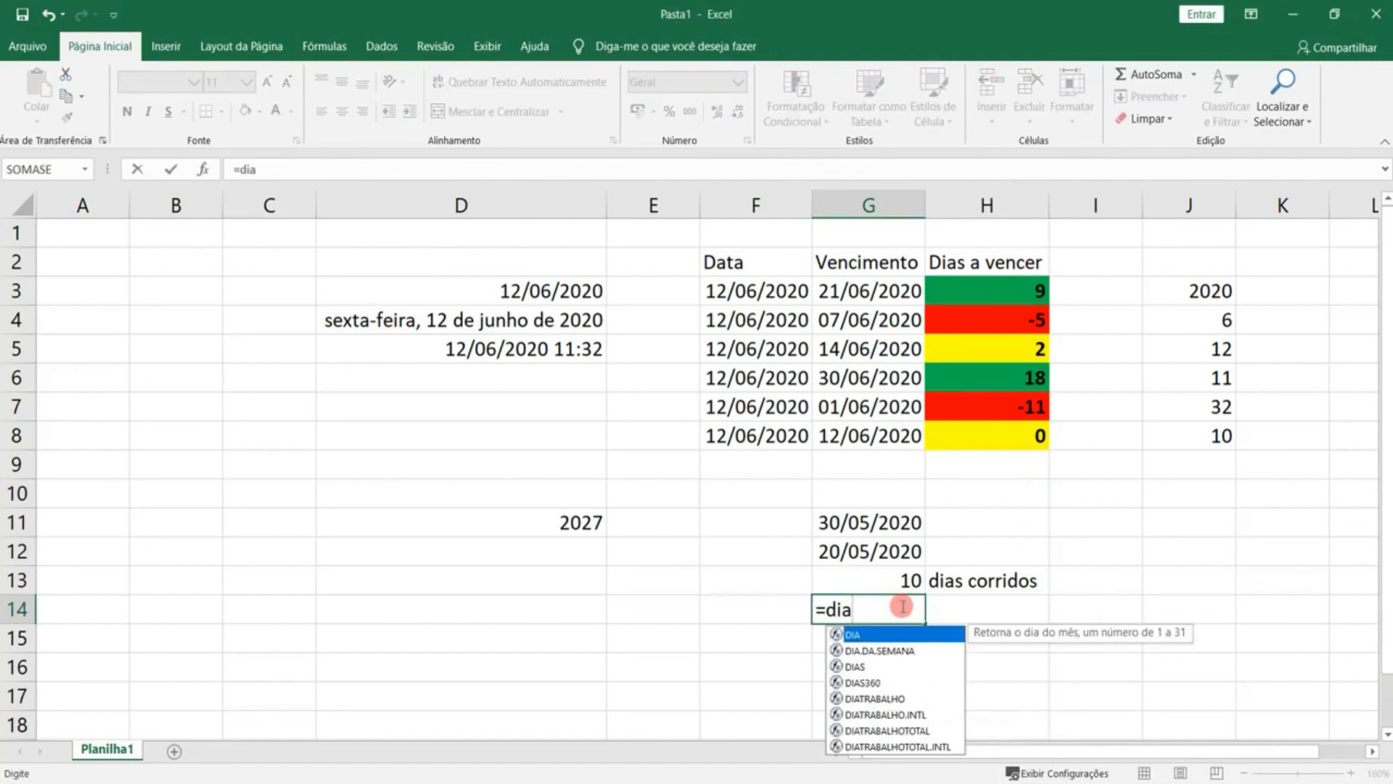
{"action": "type", "text": "t"}
{"action": "key", "text": "Down"}
{"action": "key", "text": "Down"}
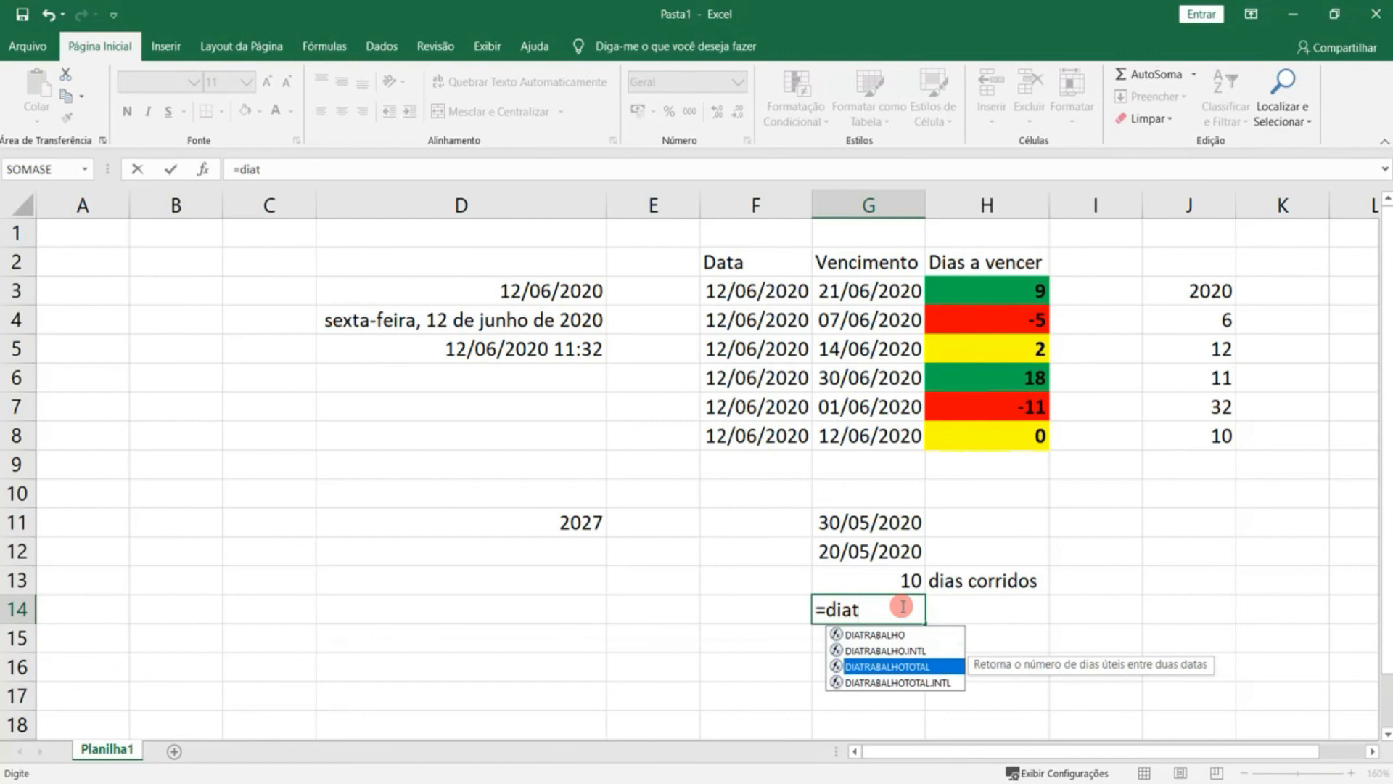
{"action": "key", "text": "Down"}
{"action": "key", "text": "Up"}
{"action": "key", "text": "Down"}
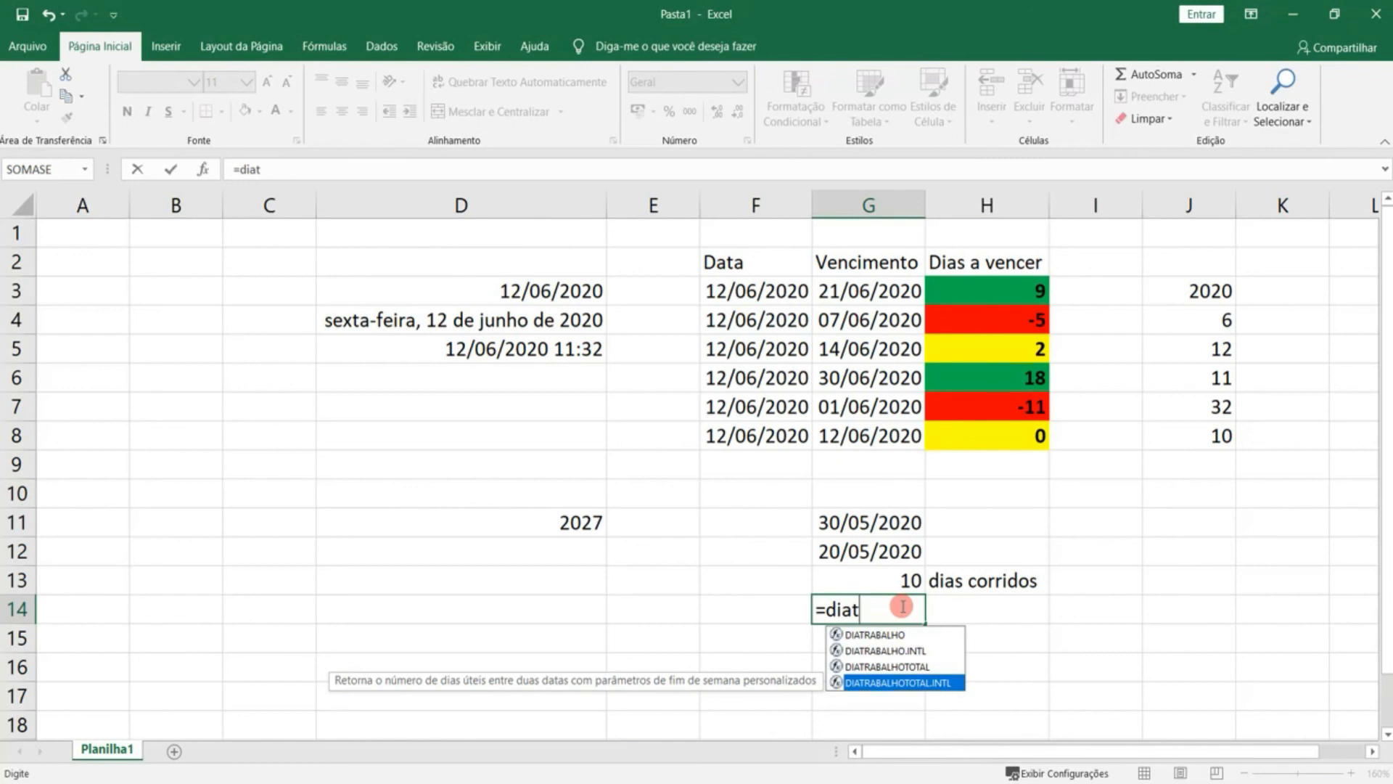
{"action": "key", "text": "Up"}
{"action": "key", "text": "Up"}
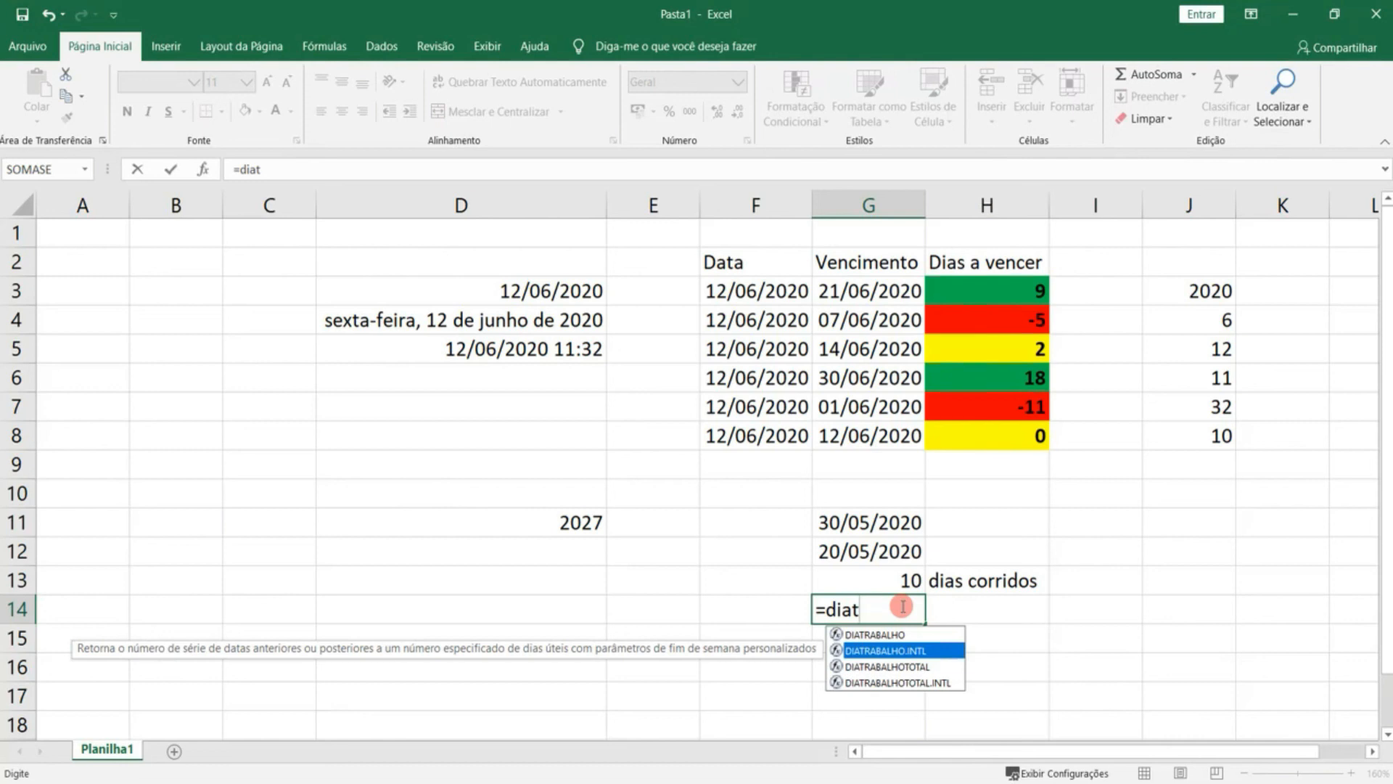
{"action": "key", "text": "Up"}
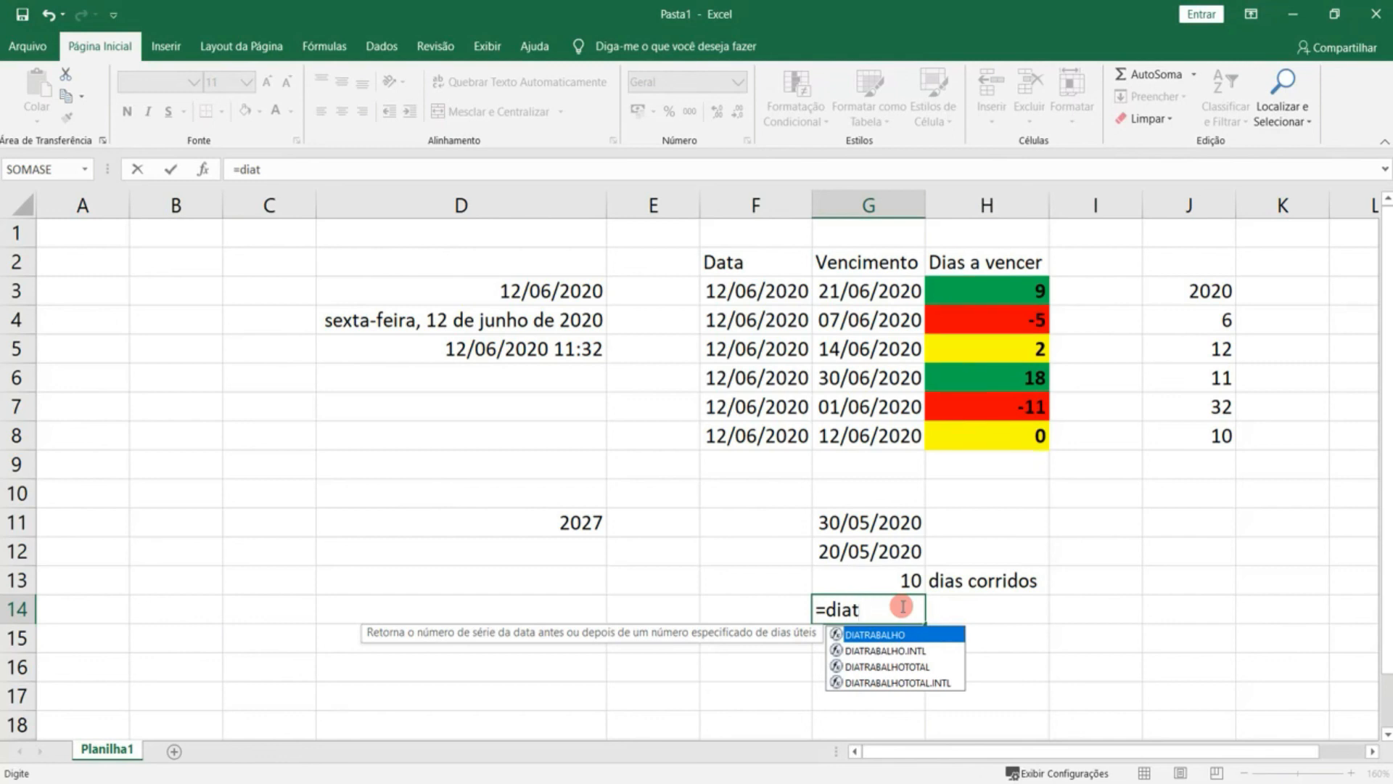
{"action": "key", "text": "Down"}
{"action": "key", "text": "Down"}
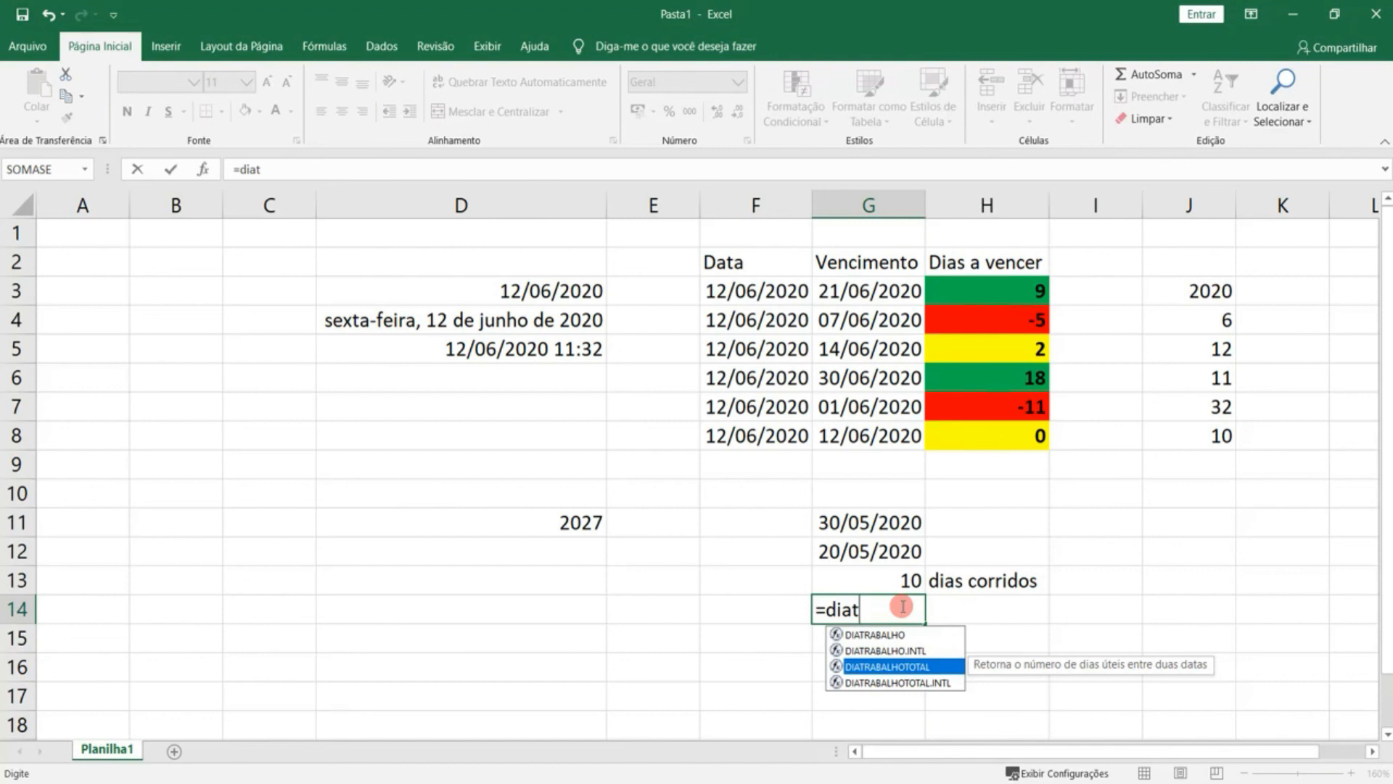
{"action": "key", "text": "Tab"}
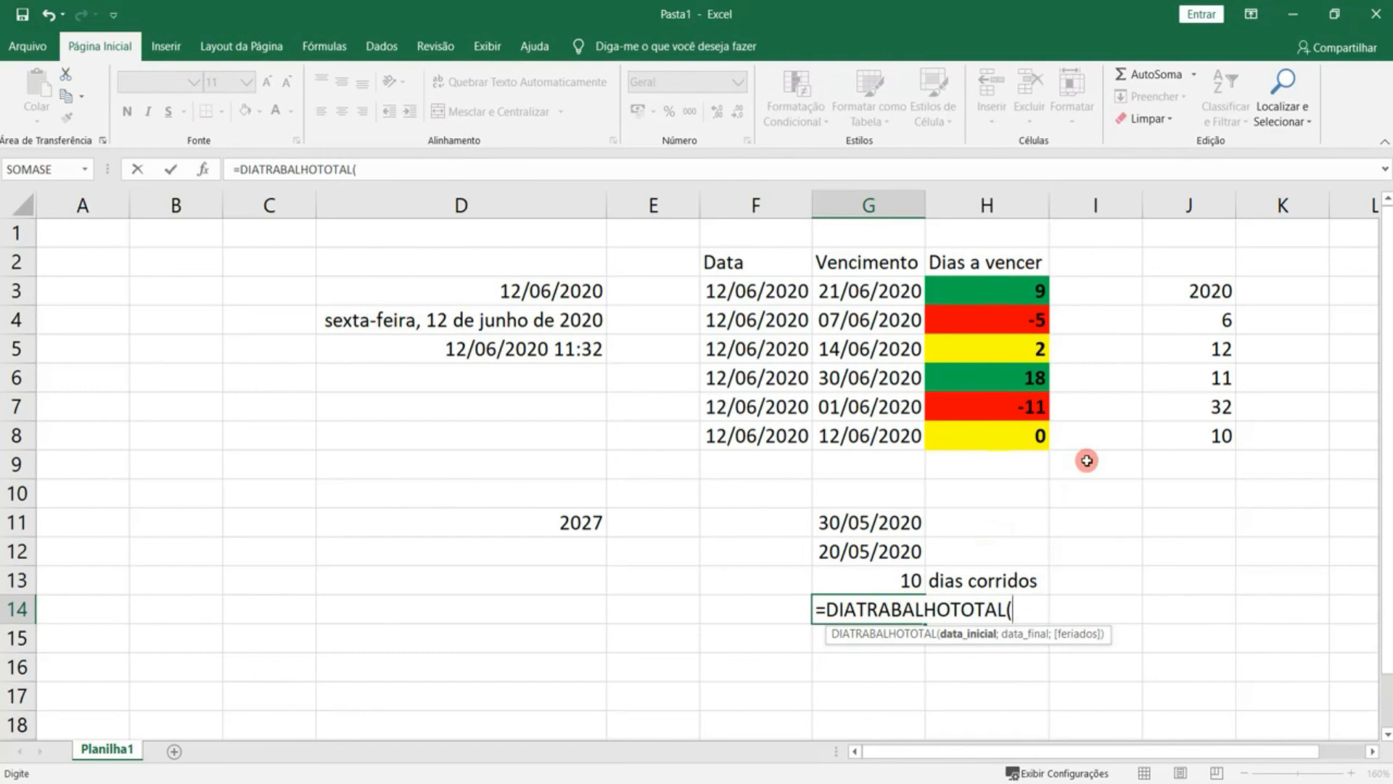
- Complete the DIATRABALHOTOTAL formula in G14 with G12 as start date and G11 as end date, leaving out the holidays argument
{"action": "left_click", "coordinate": [899, 551]}
{"action": "type", "text": ";"}
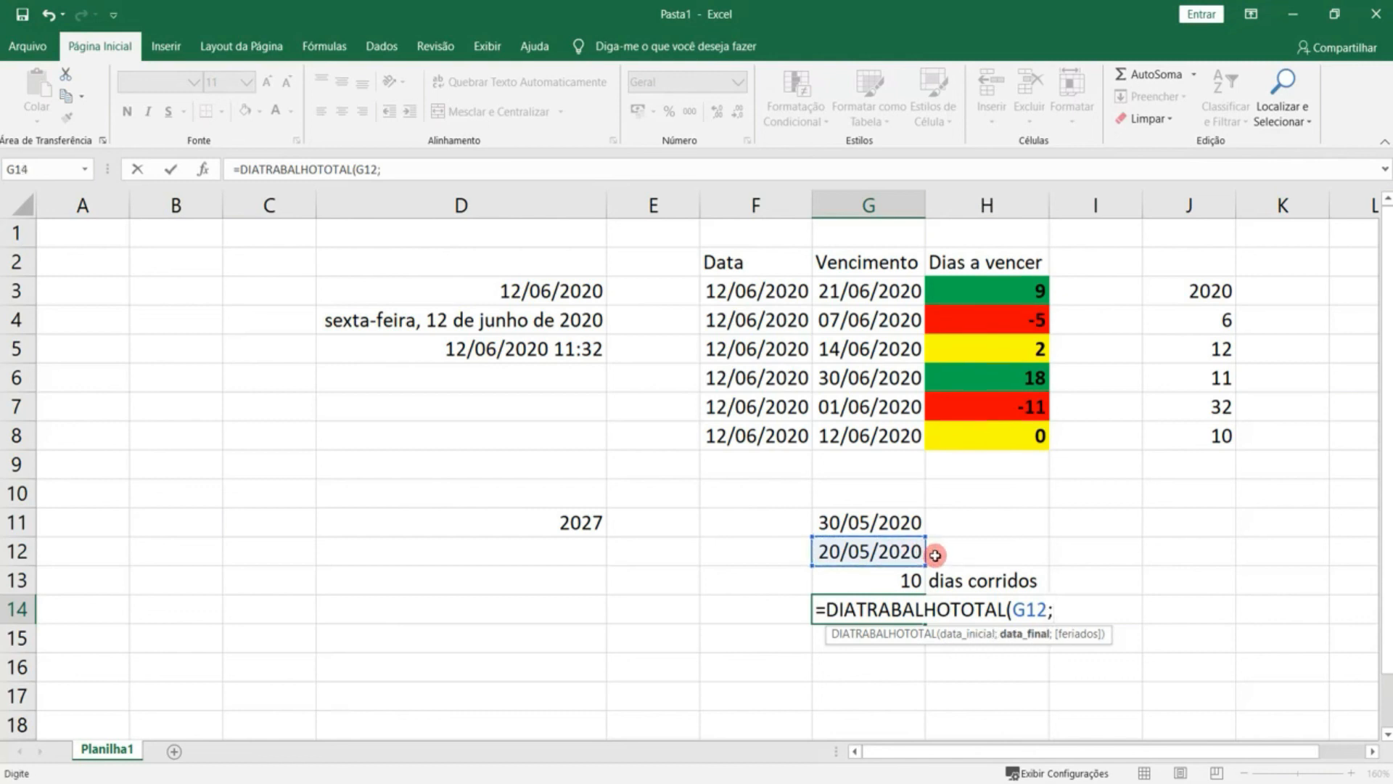
{"action": "left_click", "coordinate": [890, 522]}
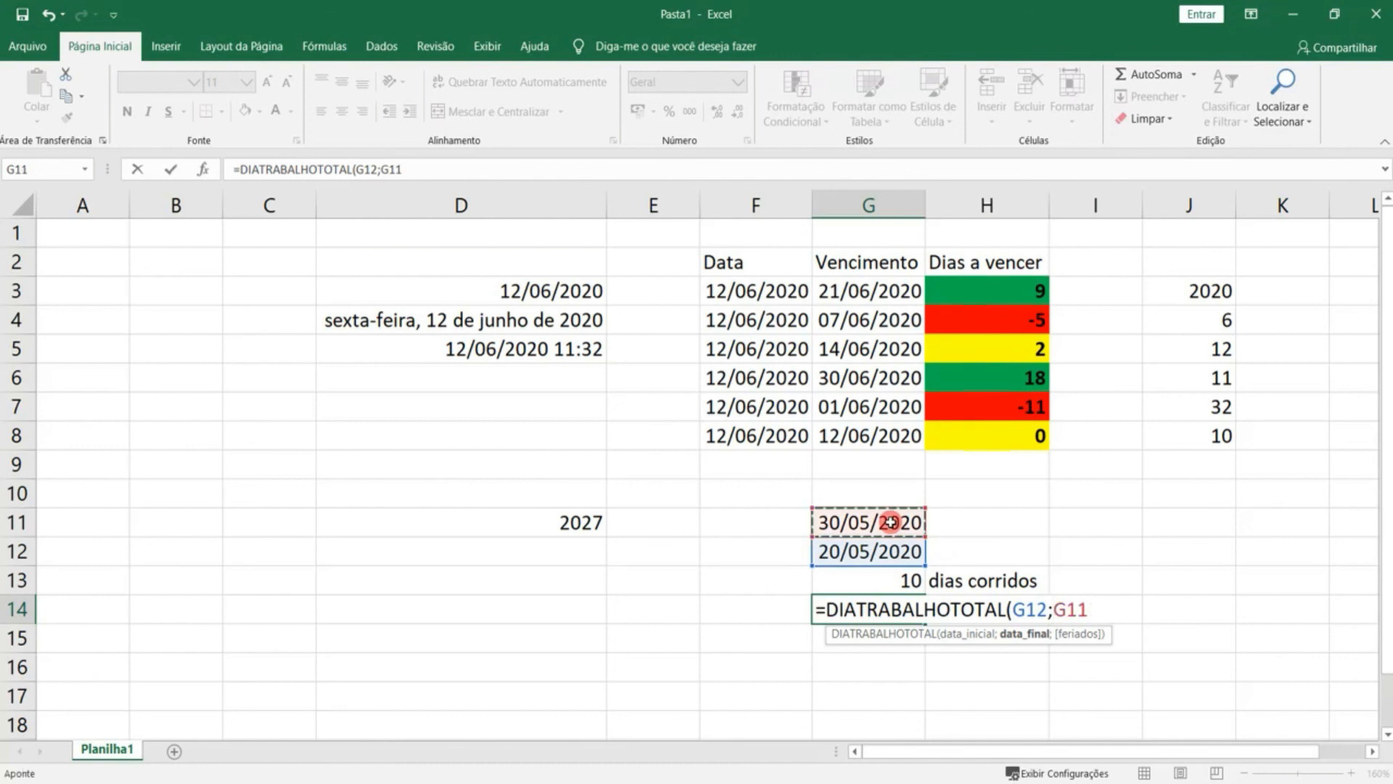
{"action": "type", "text": ";"}
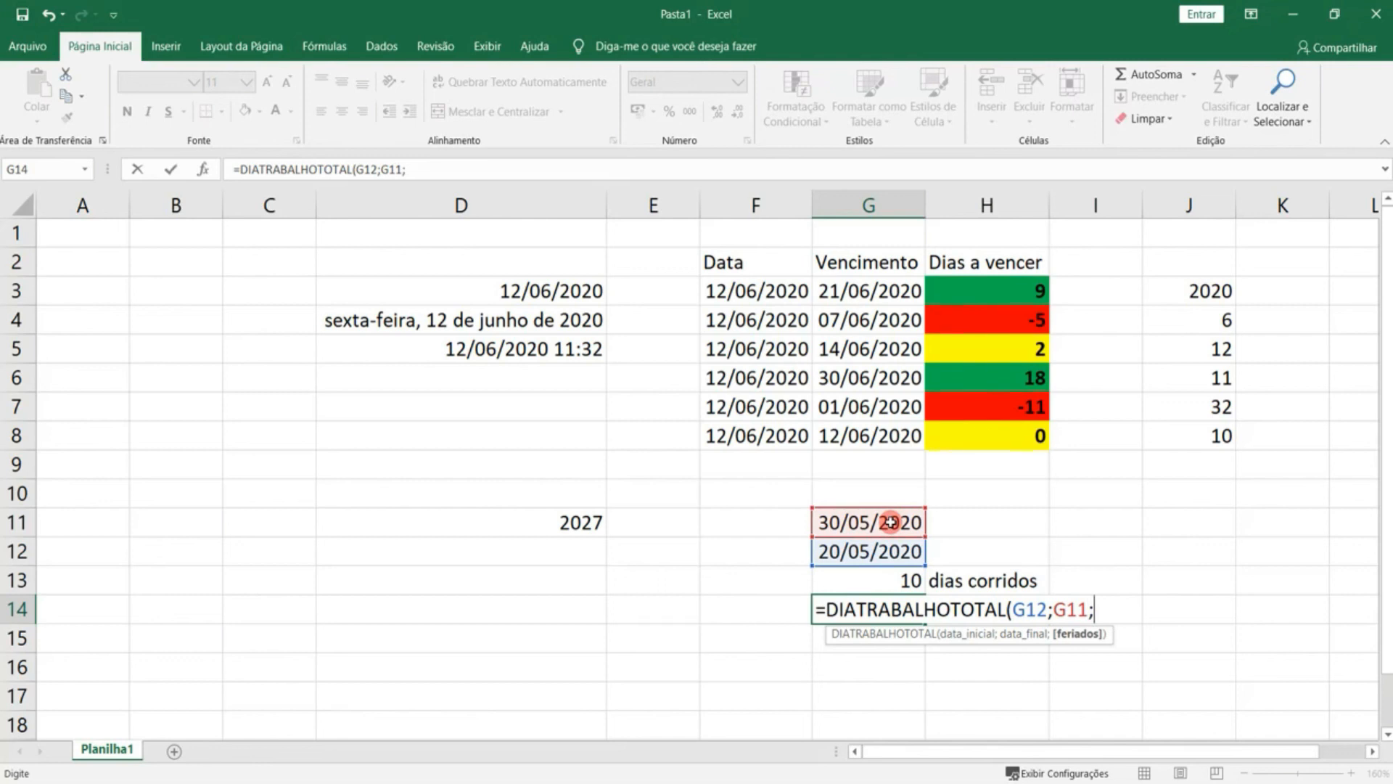
{"action": "key", "text": "BackSpace"}
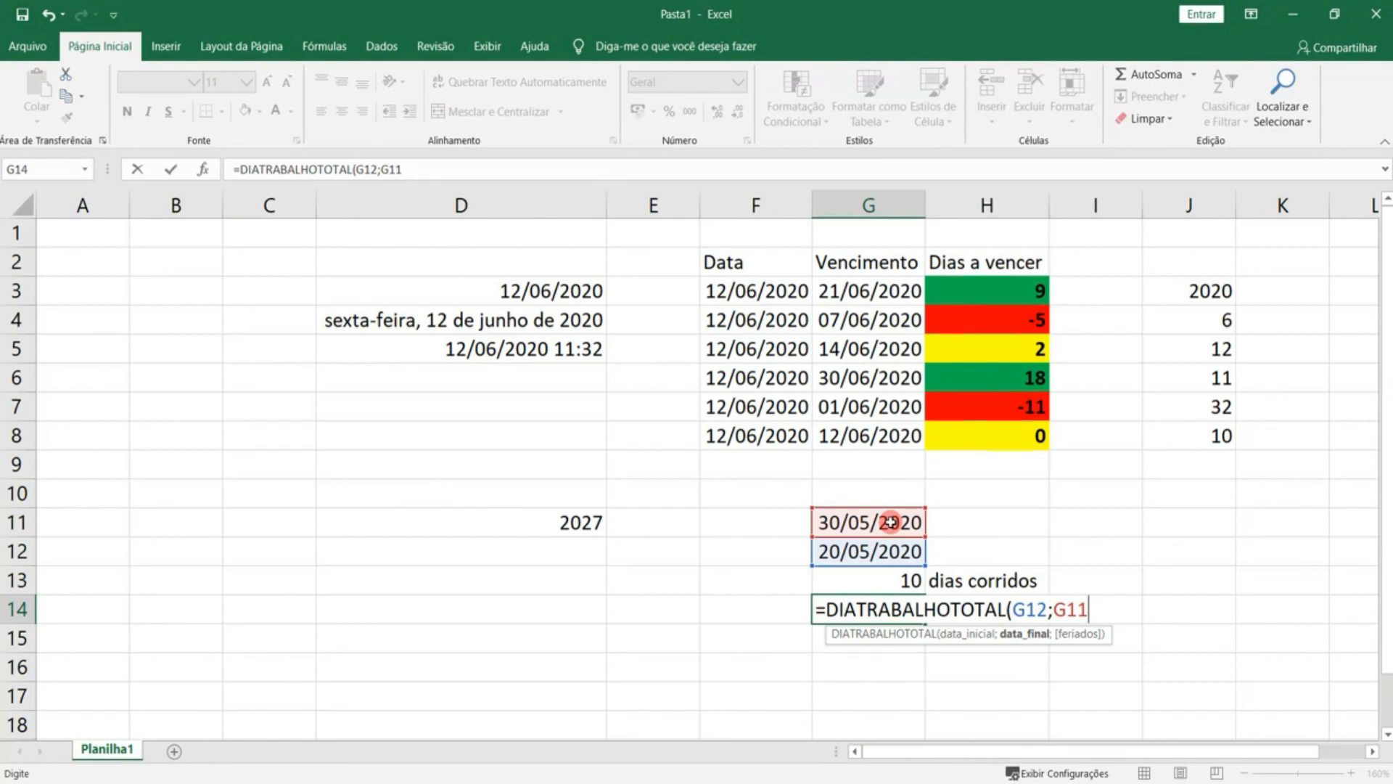
{"action": "type", "text": ")"}
{"action": "key", "text": "Return"}
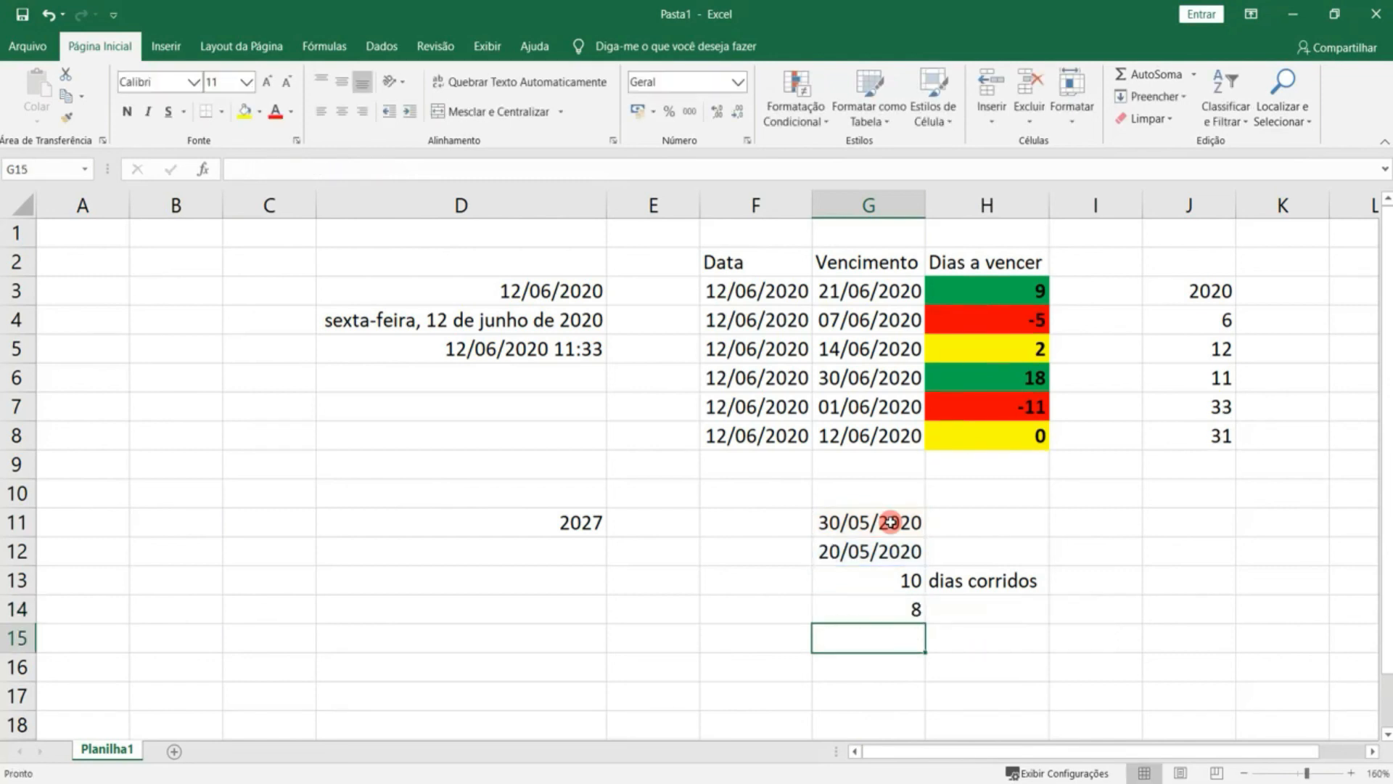
{"action": "key", "text": "Up"}
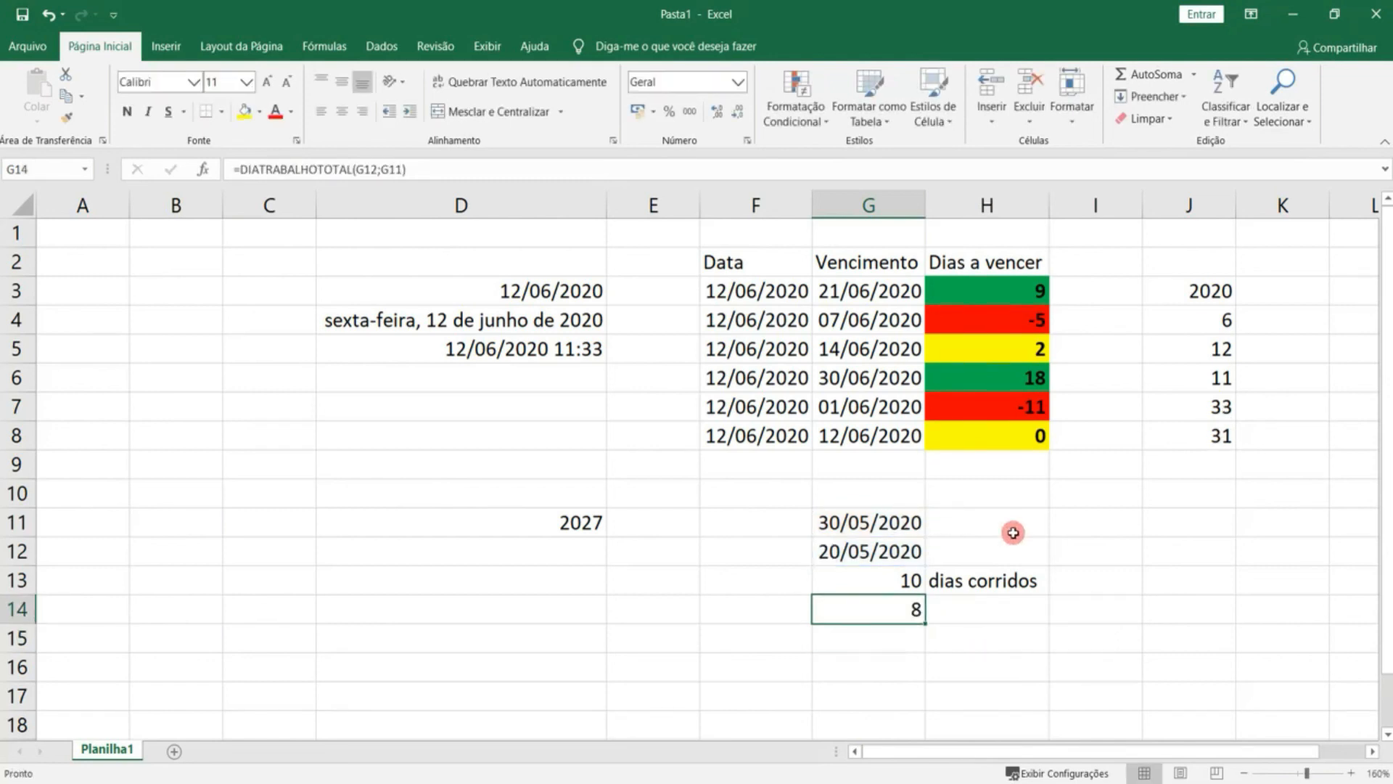
- Check the working days between 20 and 30 May 2020 in the system calendar
{"action": "left_click", "coordinate": [1299, 780]}
{"action": "left_click", "coordinate": [1279, 372]}
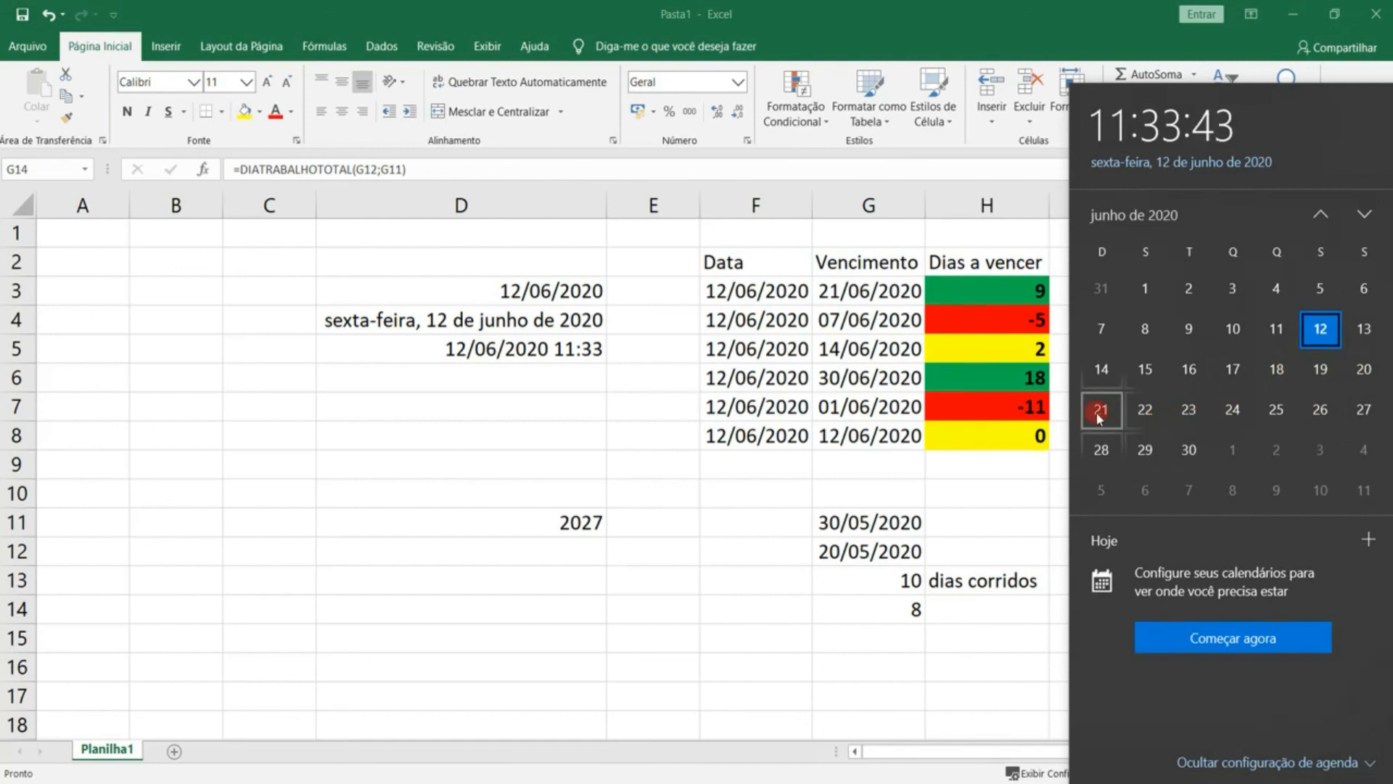
{"action": "left_click", "coordinate": [1320, 214]}
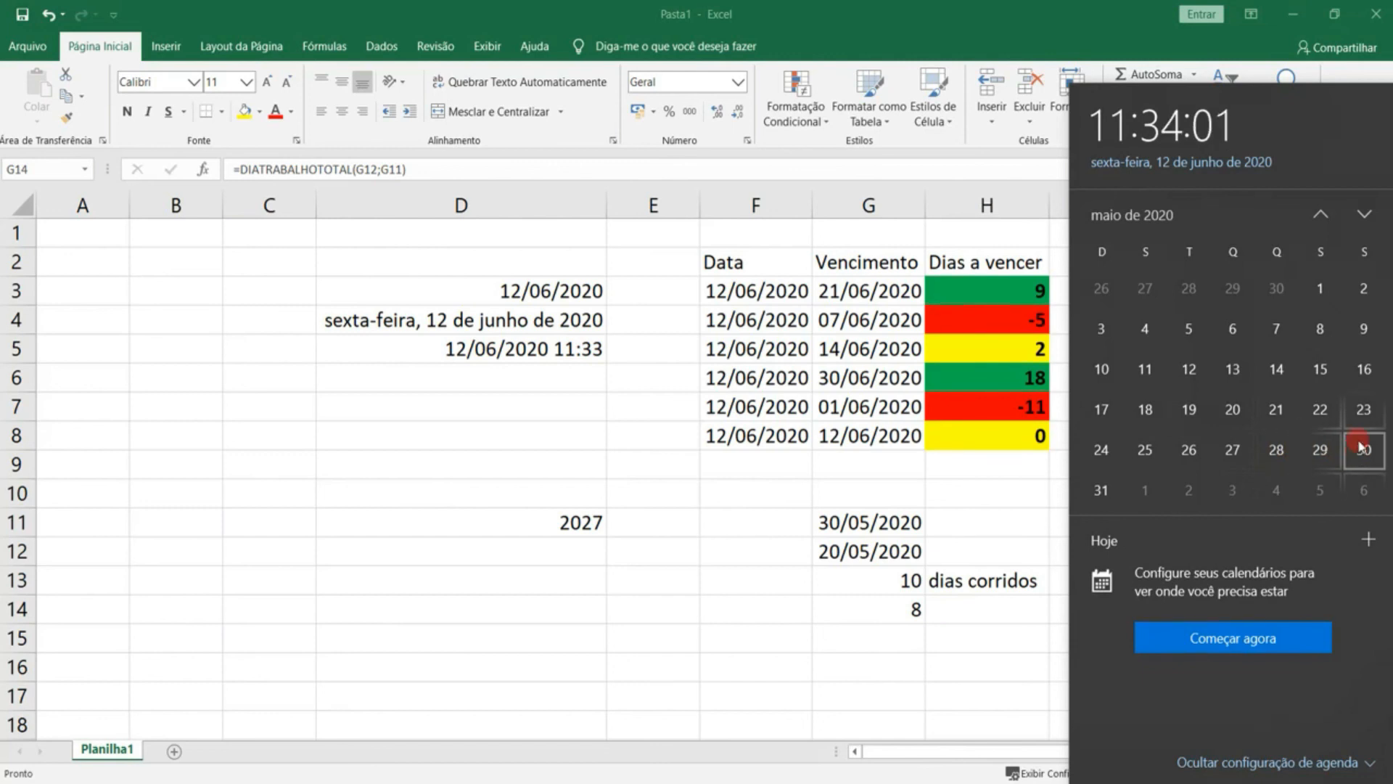
{"action": "left_click", "coordinate": [936, 594]}
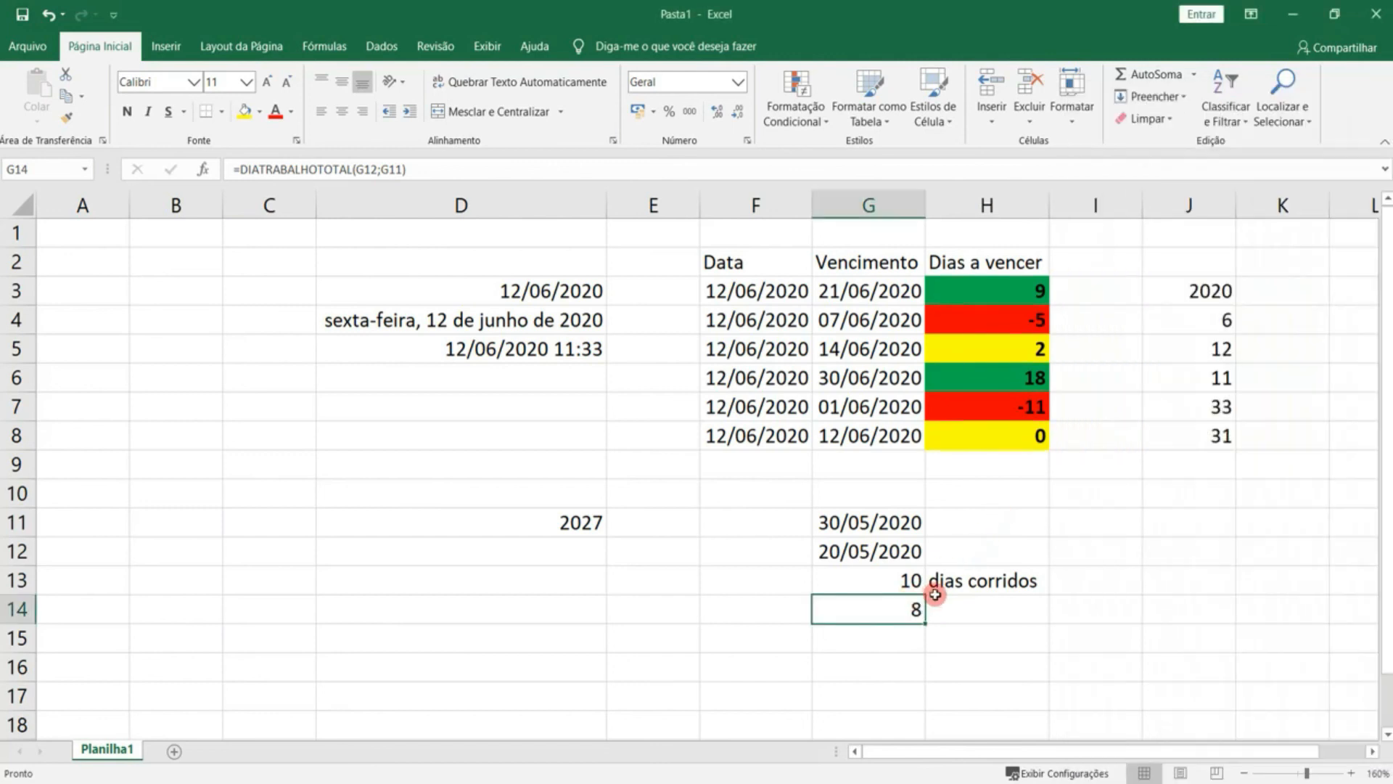
- Label the working-day count by entering "dias úteis" in cell H14
{"action": "left_click", "coordinate": [949, 607]}
{"action": "type", "text": "dias úteis"}
{"action": "key", "text": "Return"}
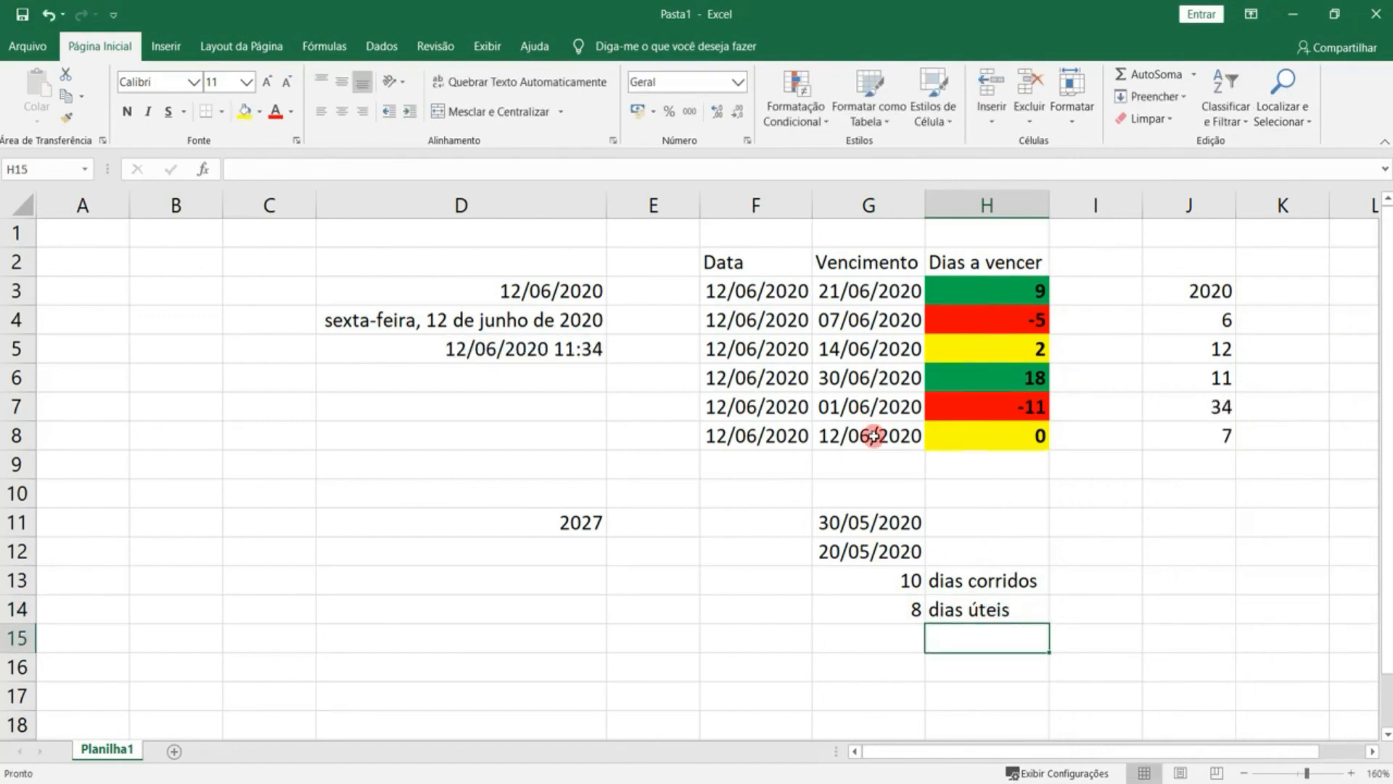
{"action": "left_click", "coordinate": [573, 414]}
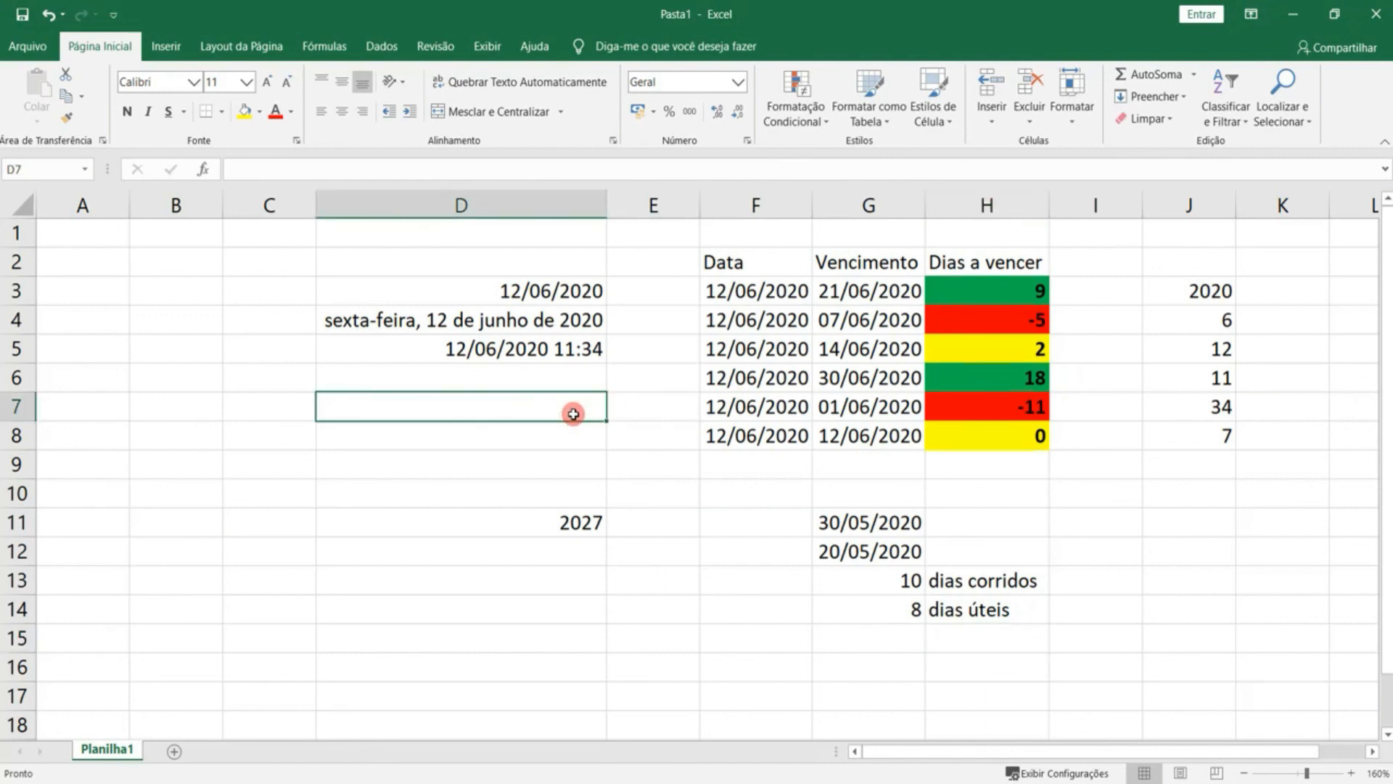